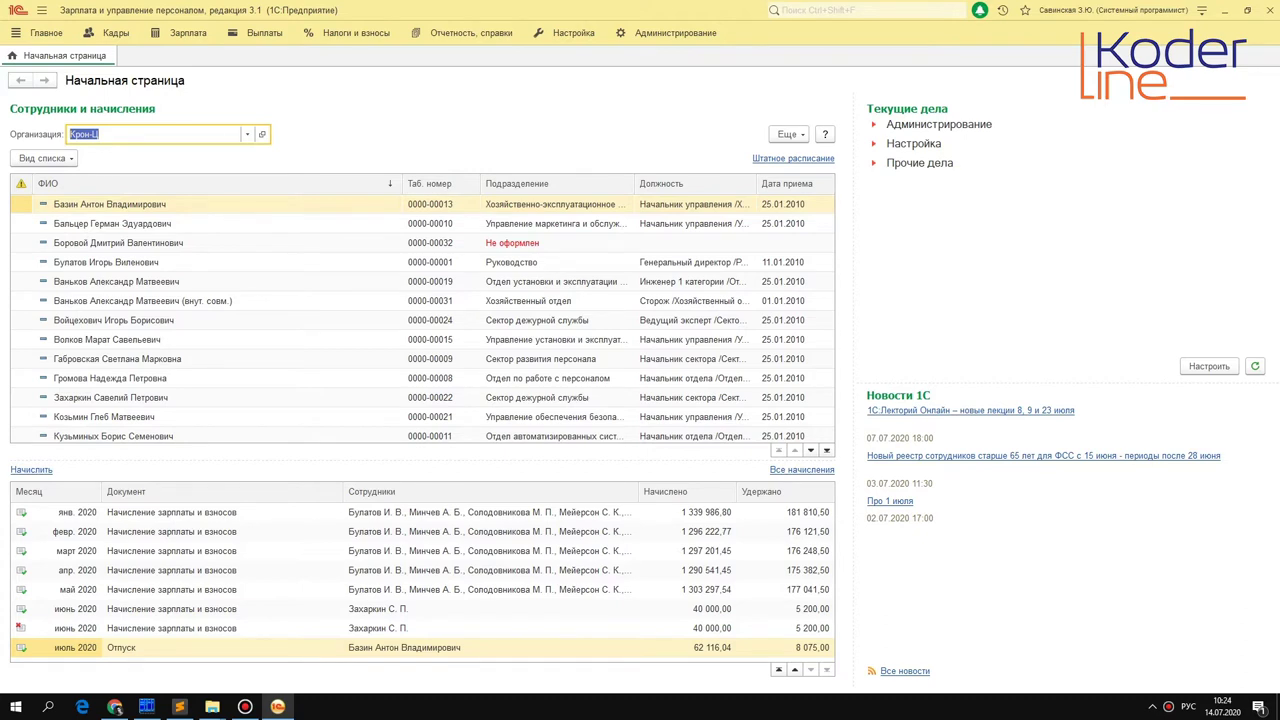
Open the first listed employee's card and check that a dismissal (Увольнение) is available among its personnel documents, then close the card.
click(148, 204)
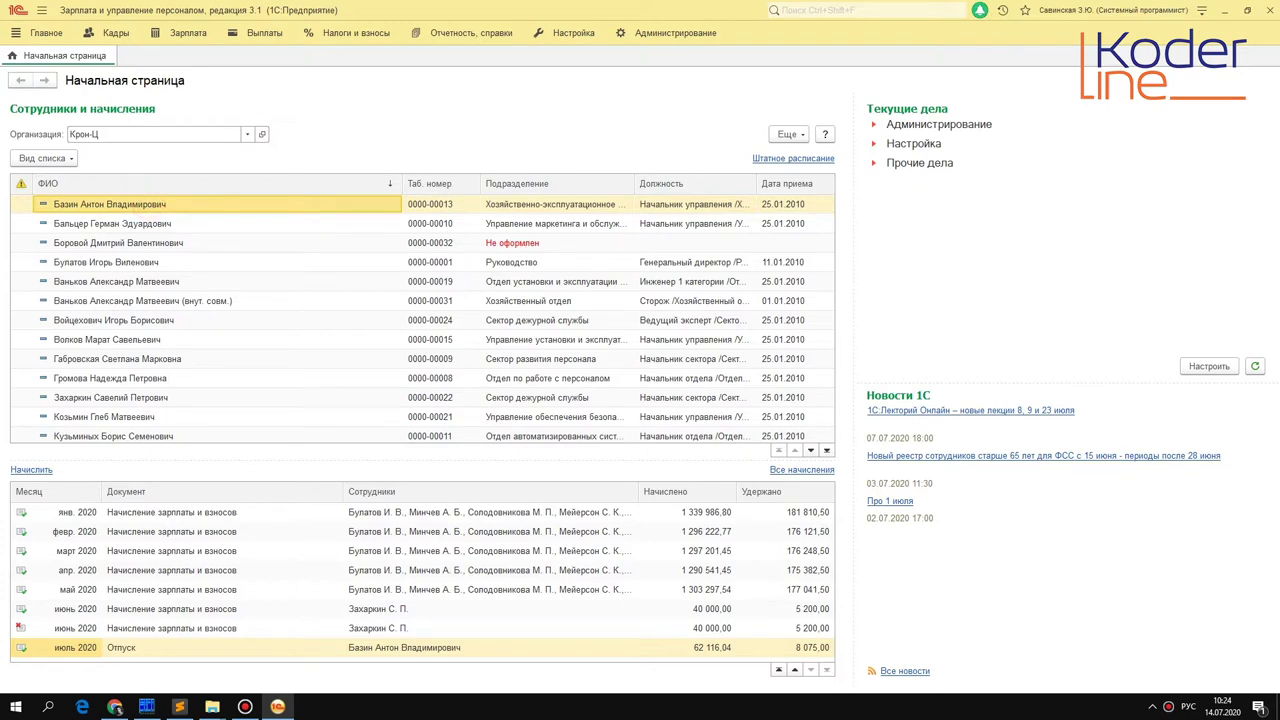
key(Return)
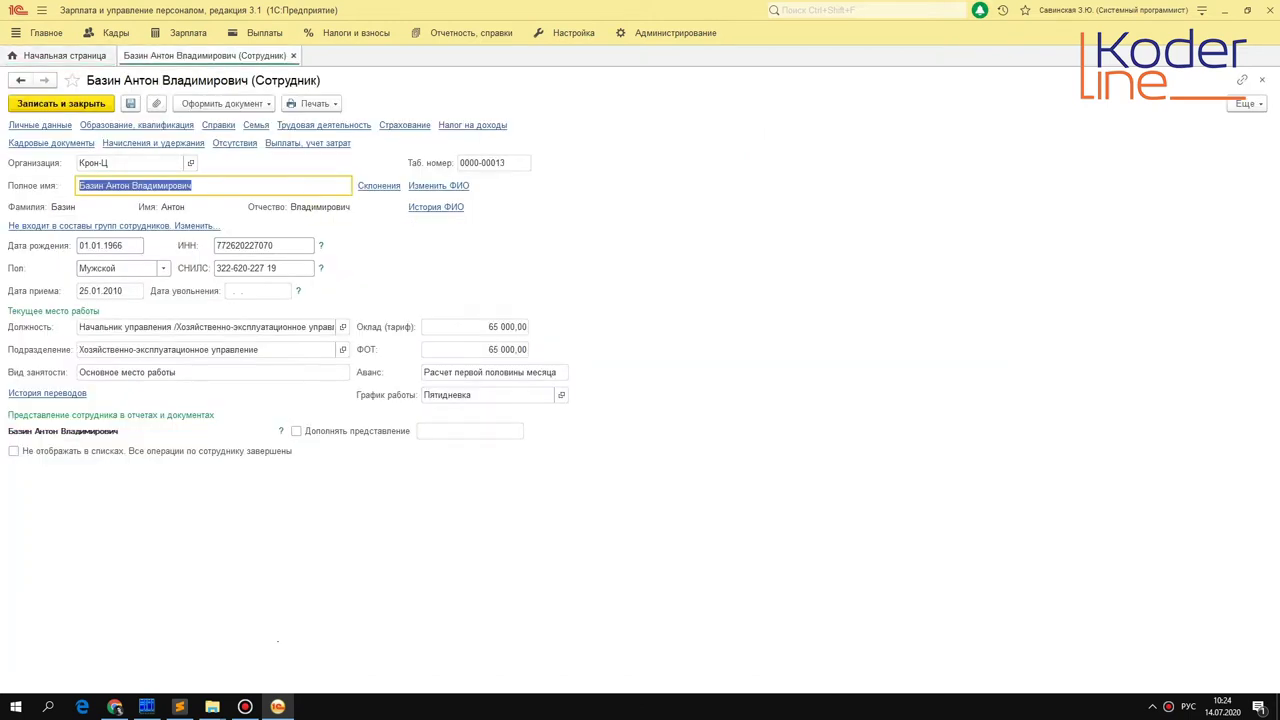
click(254, 106)
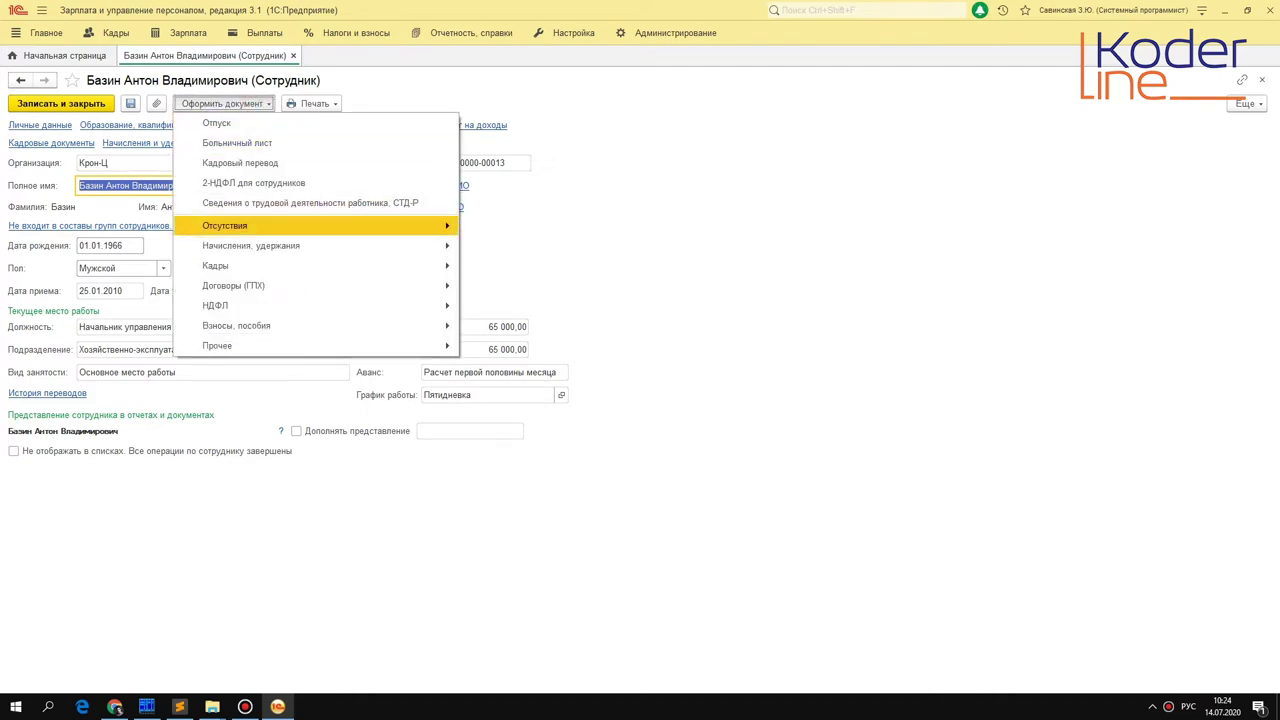
mouse_move(300, 265)
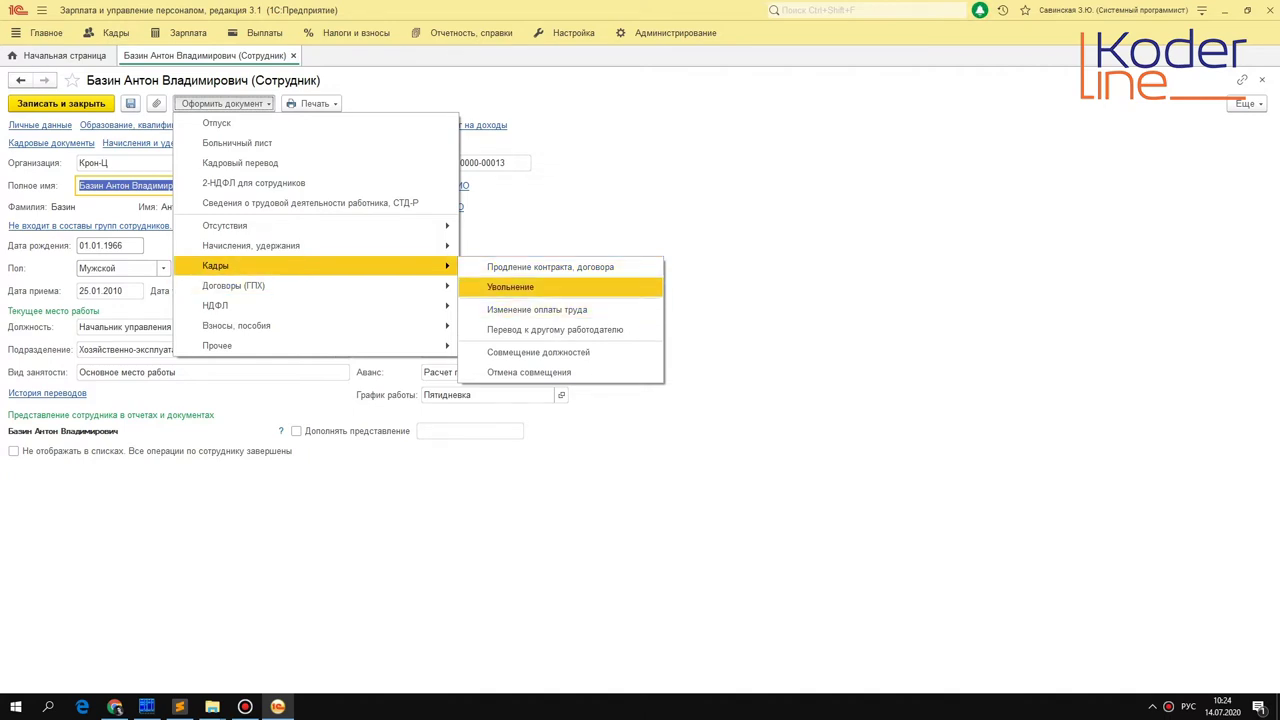
key(Escape)
key(Escape)
key(Escape)
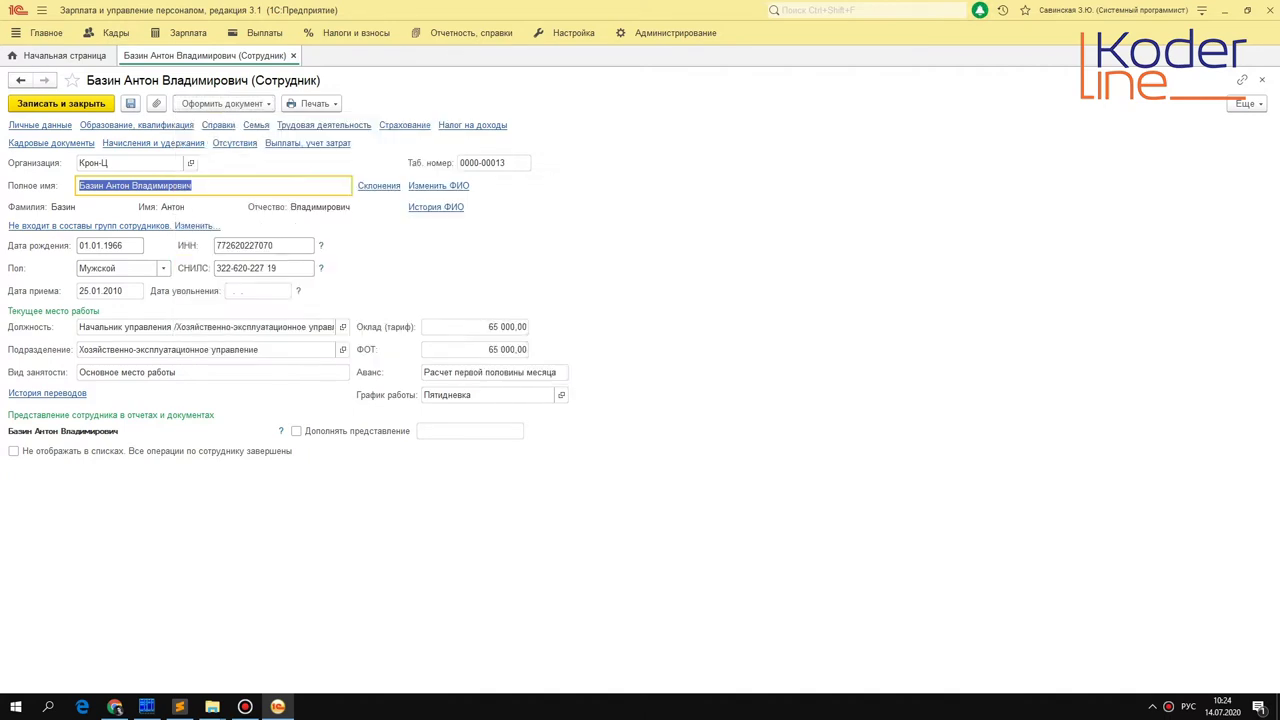
key(Right)
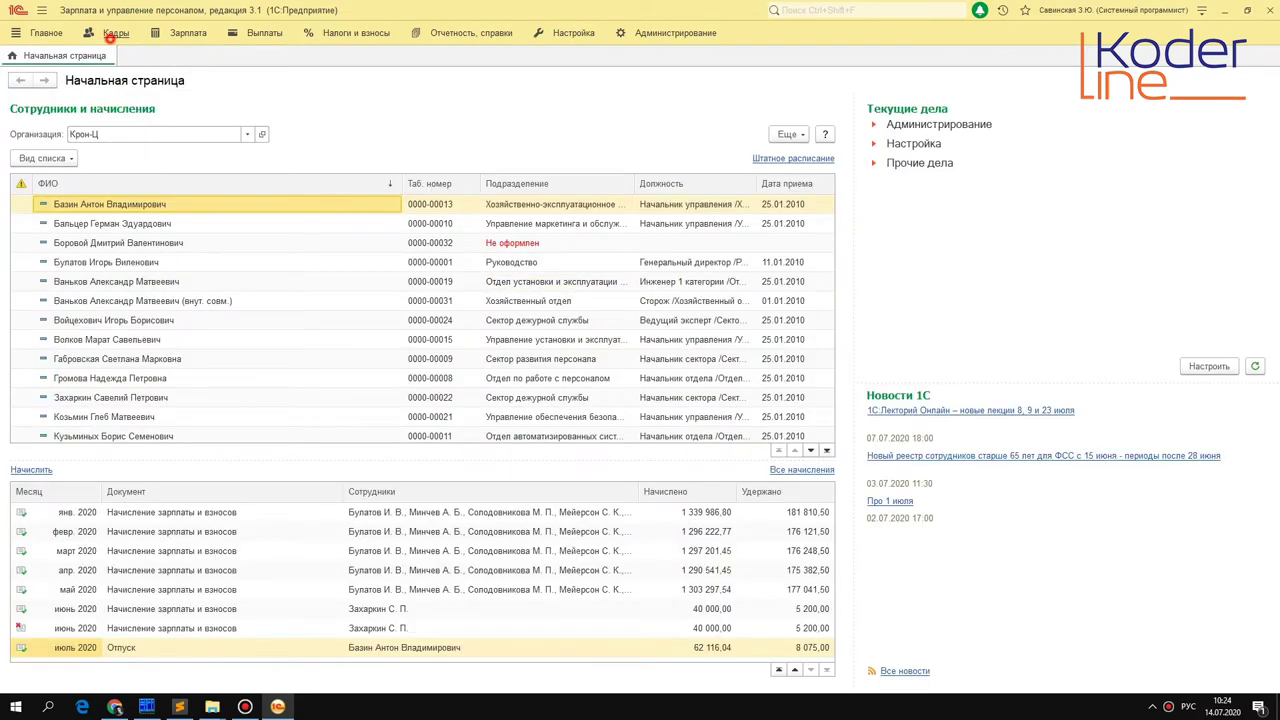
key(Return)
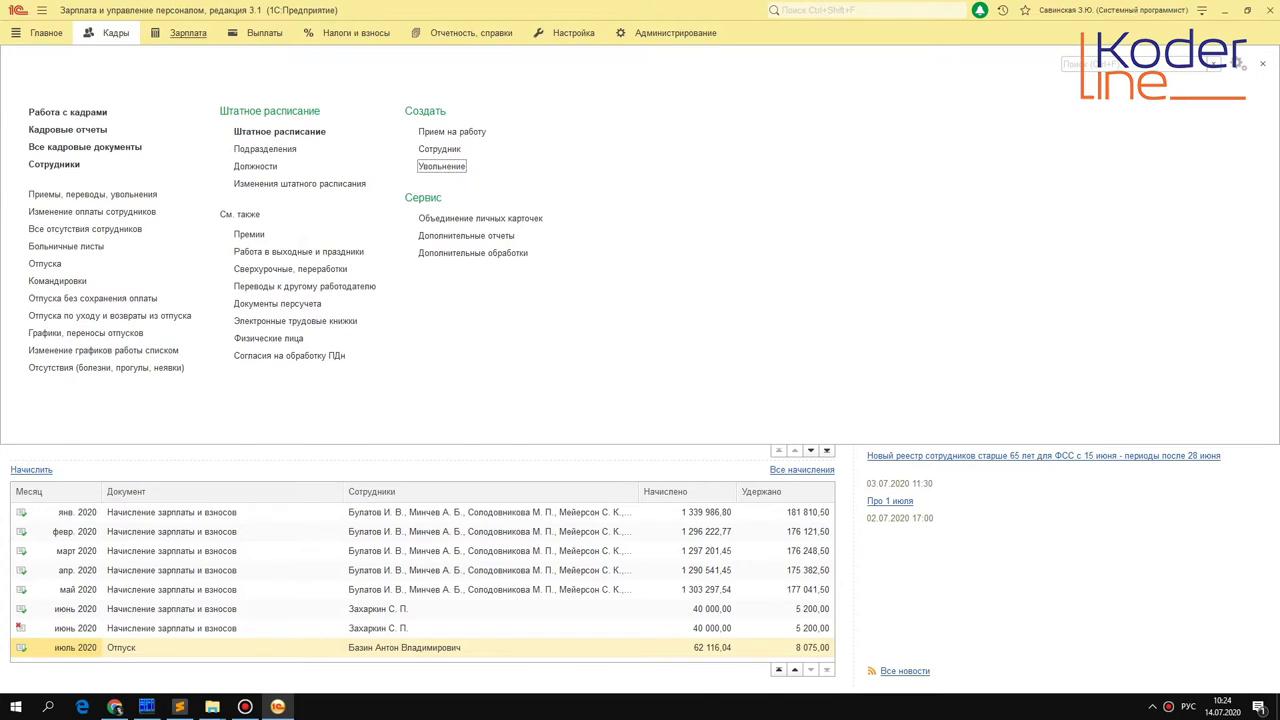
click(188, 32)
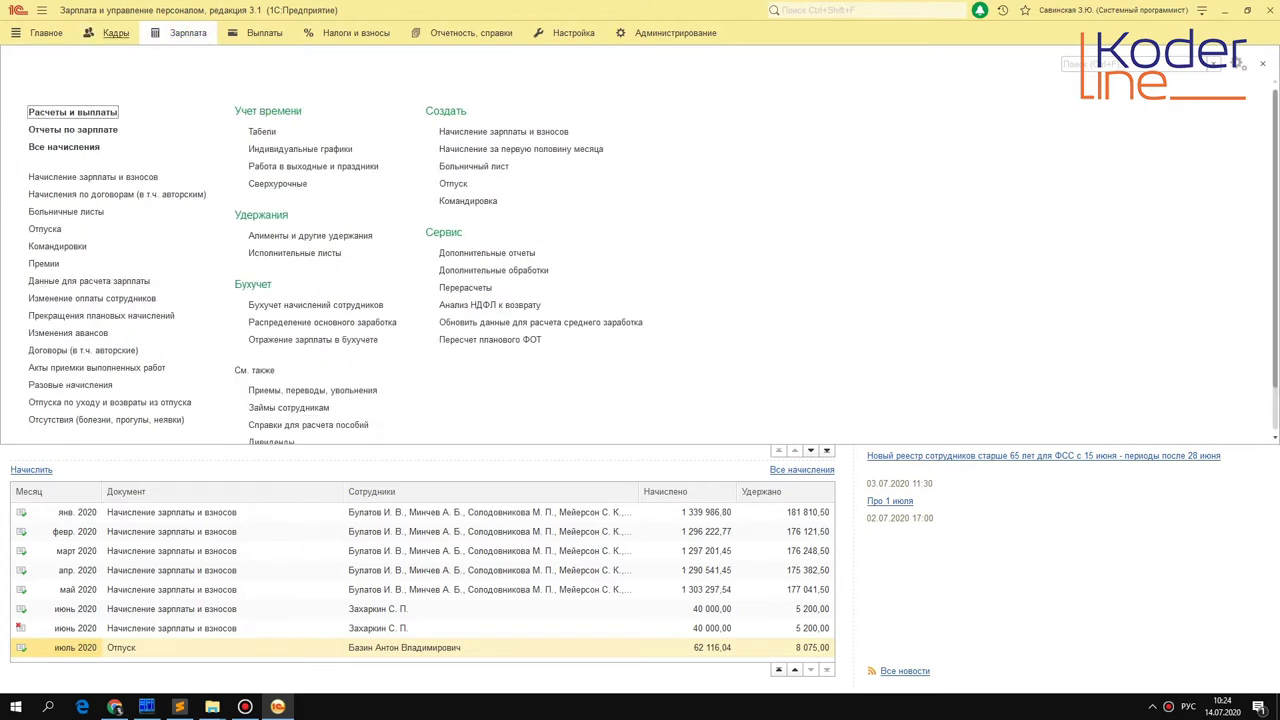
click(116, 33)
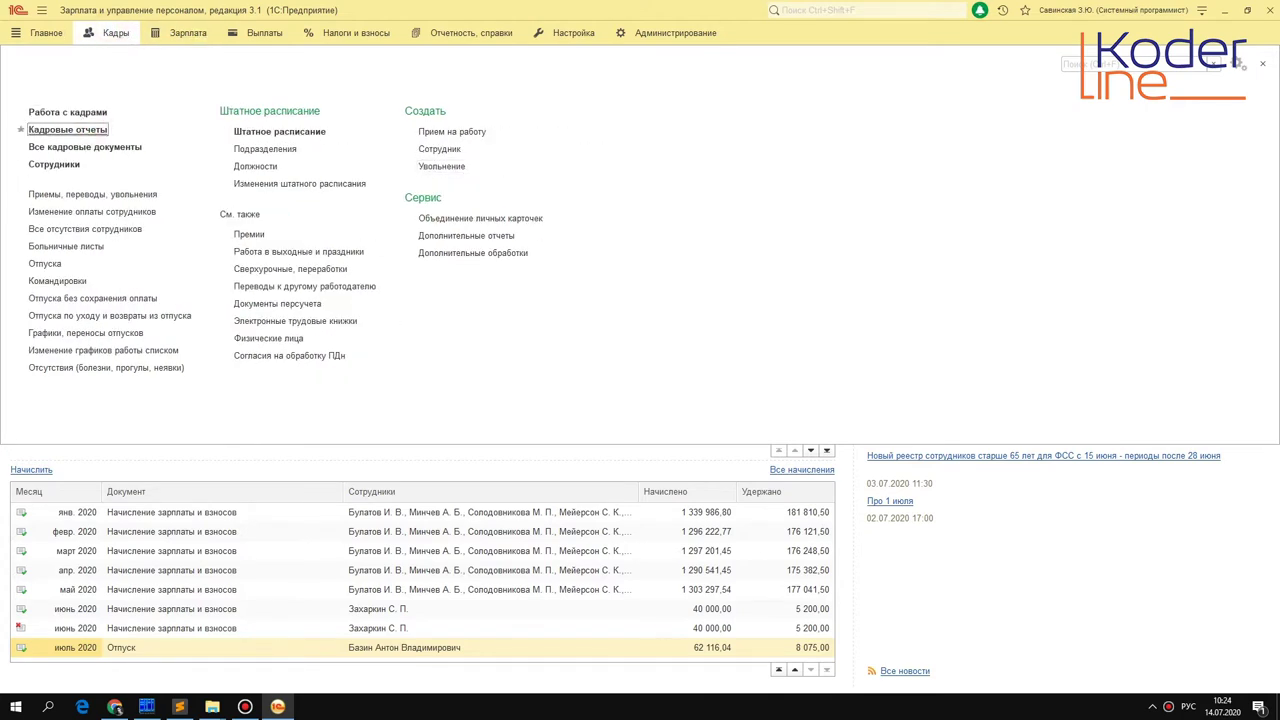
click(67, 130)
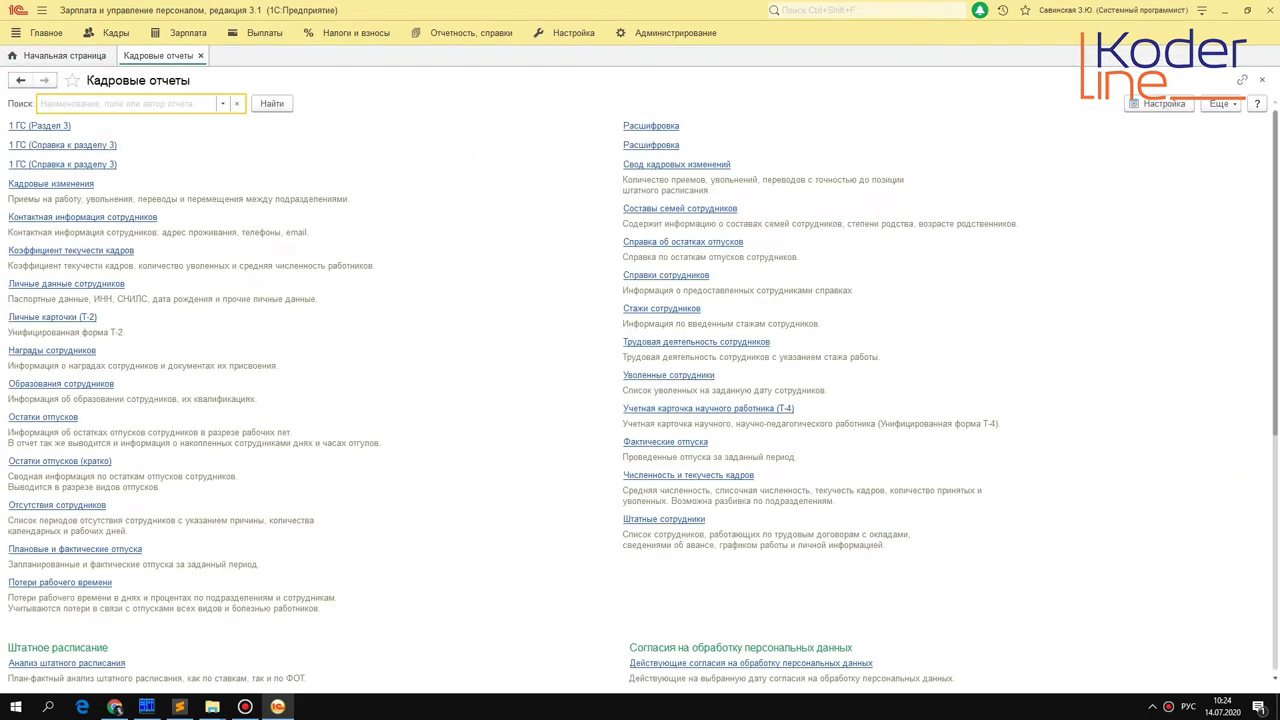
click(200, 56)
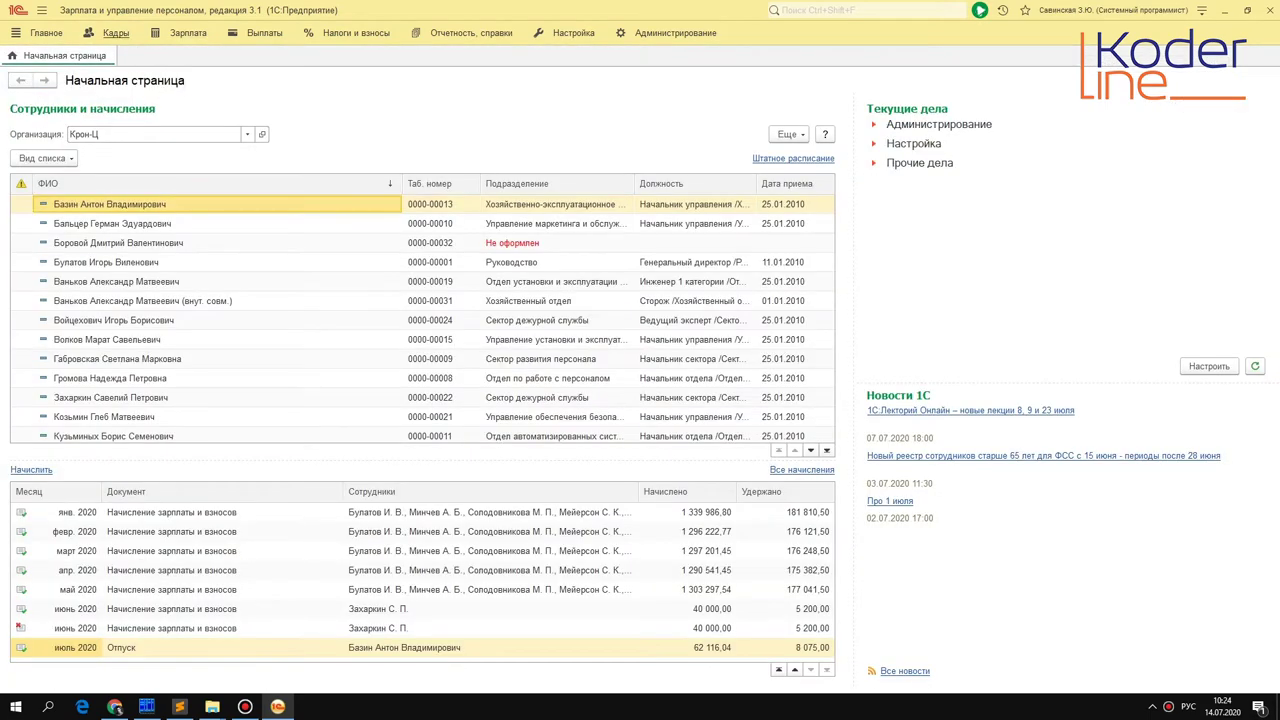
Open the Работа с кадрами workplace, view which documents can be issued for an employee, and close it.
click(116, 33)
click(67, 112)
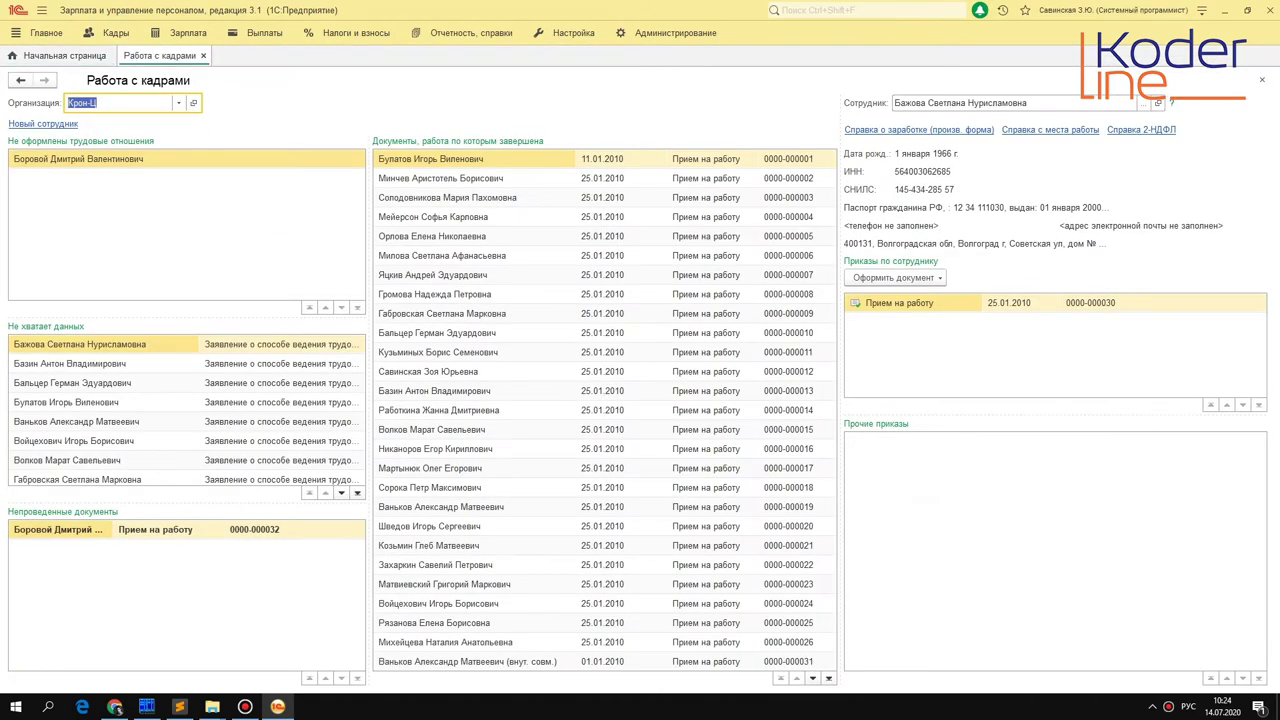
click(905, 277)
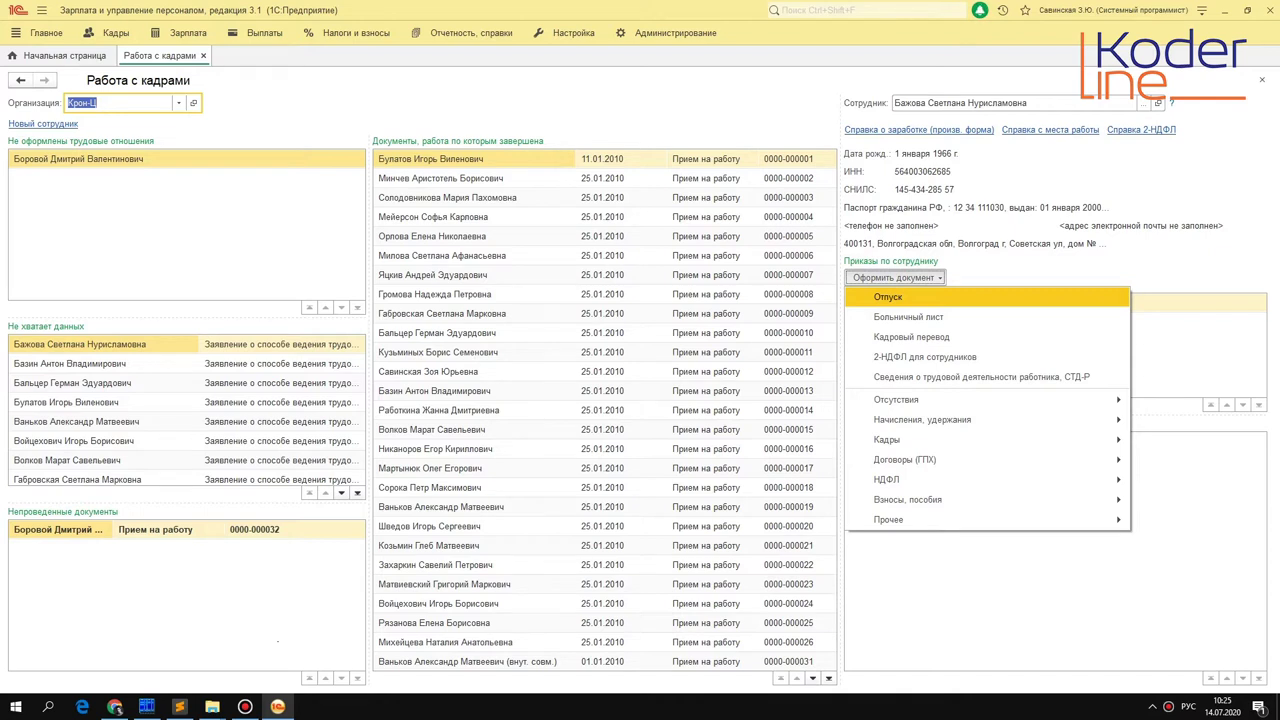
click(131, 364)
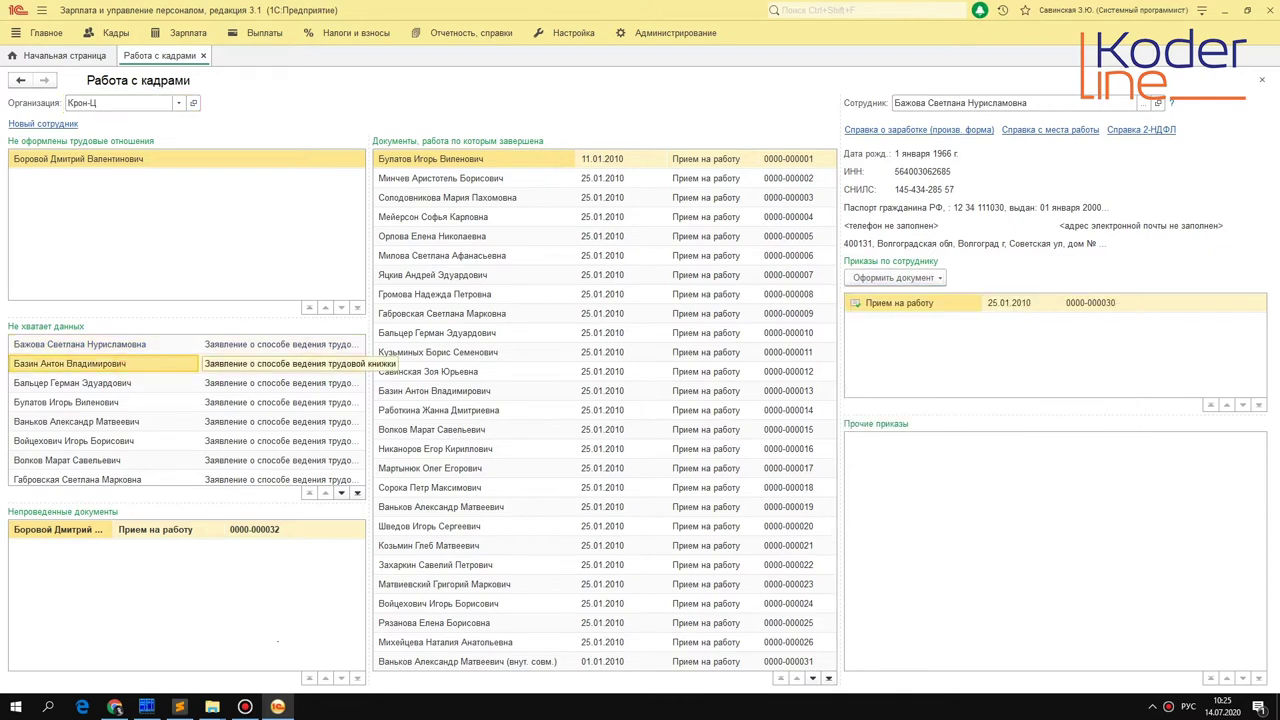
key(ctrl+F4)
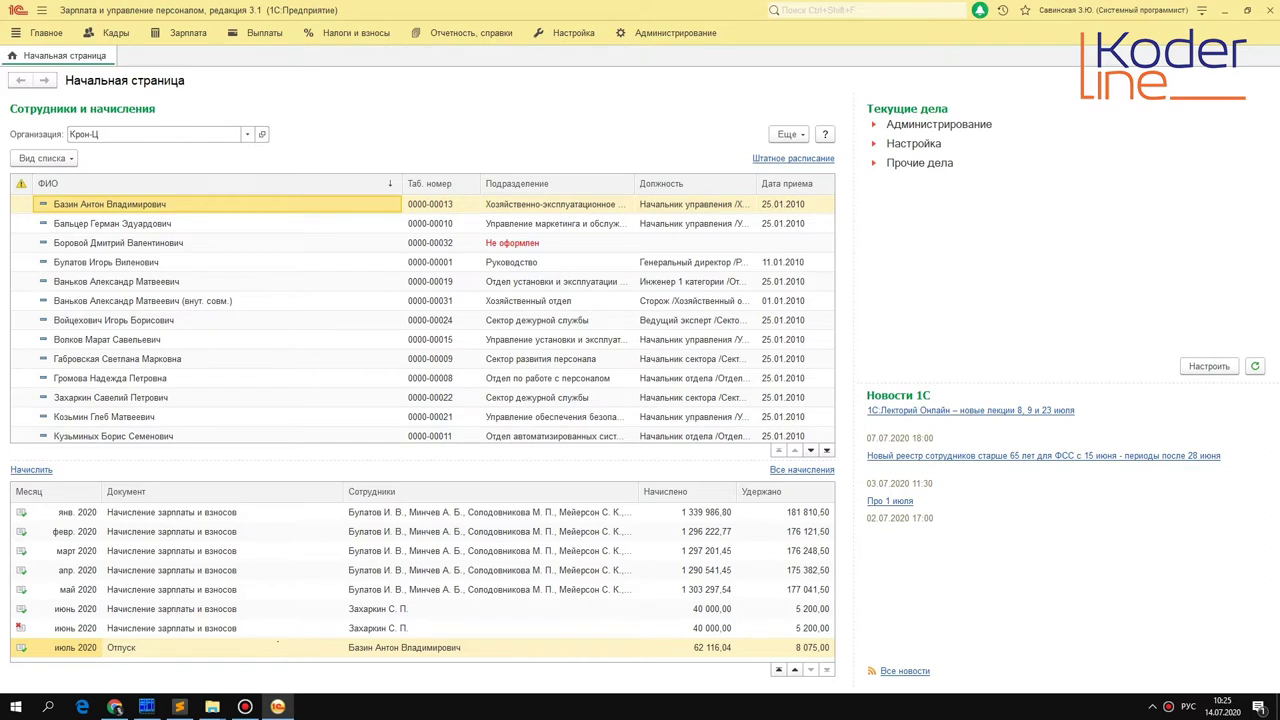
Create a new dismissal document (Увольнение) and set its organization to Крон-Ц.
click(116, 32)
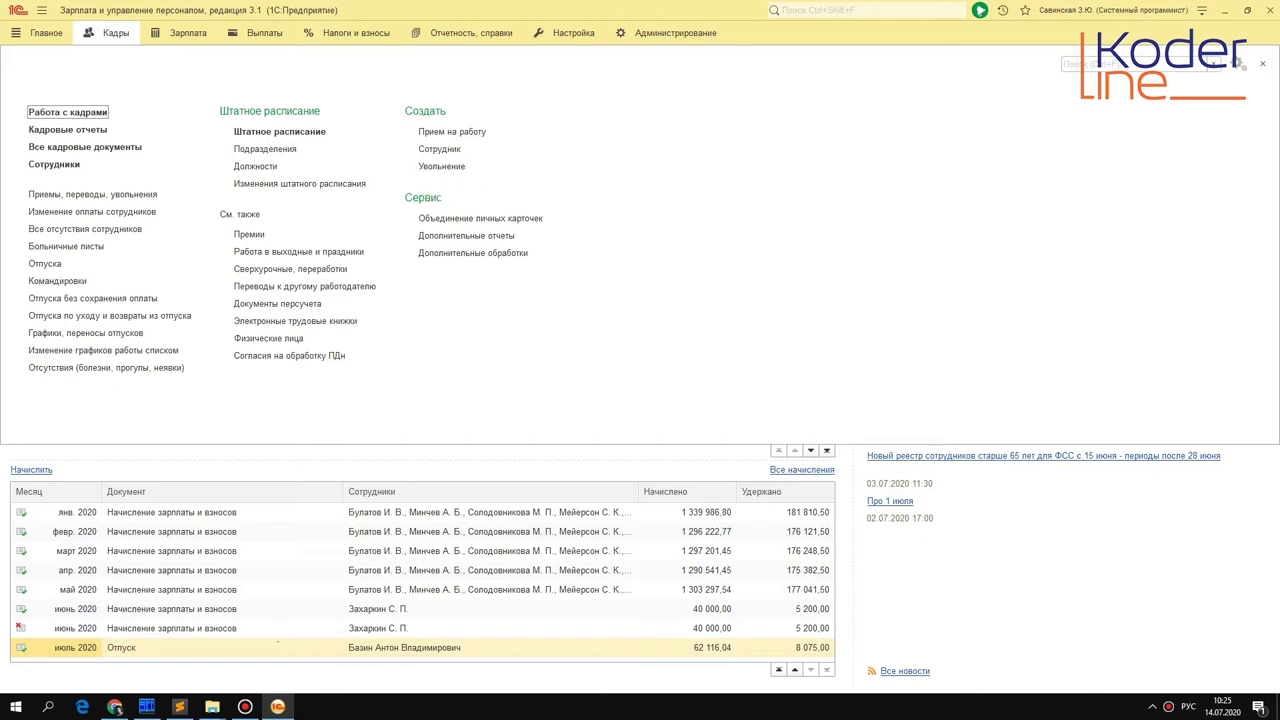
click(441, 166)
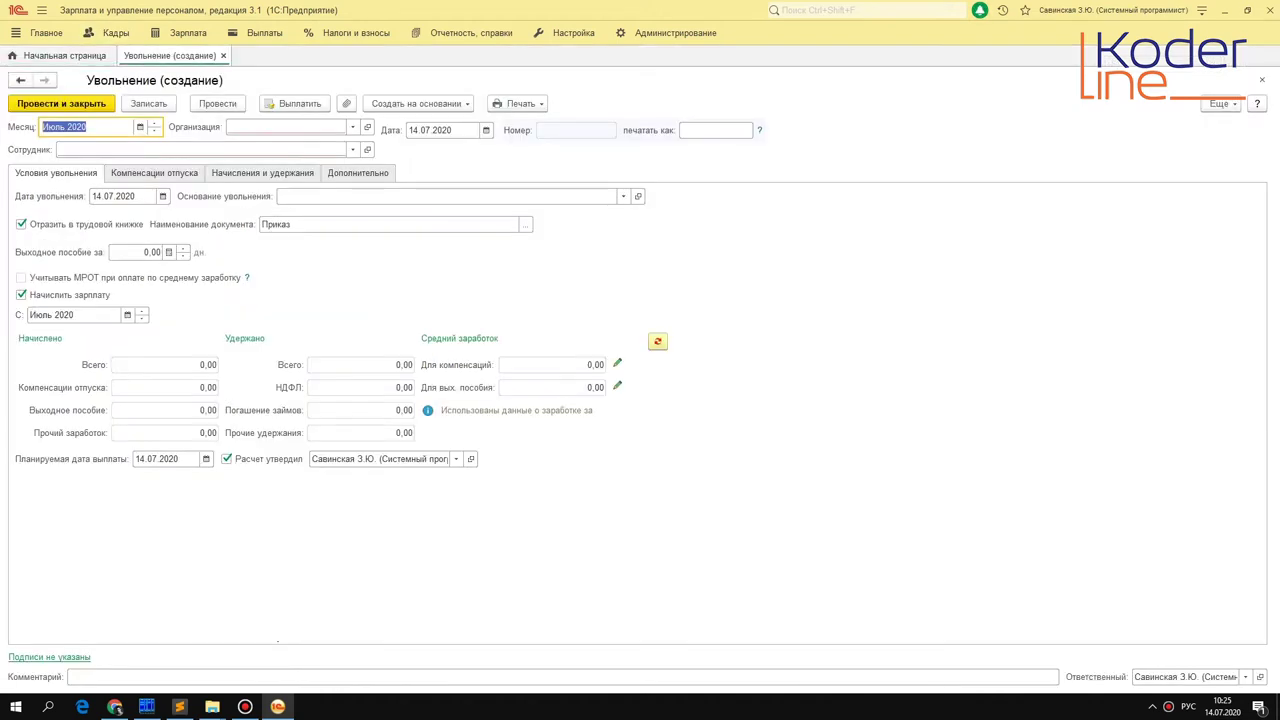
click(303, 126)
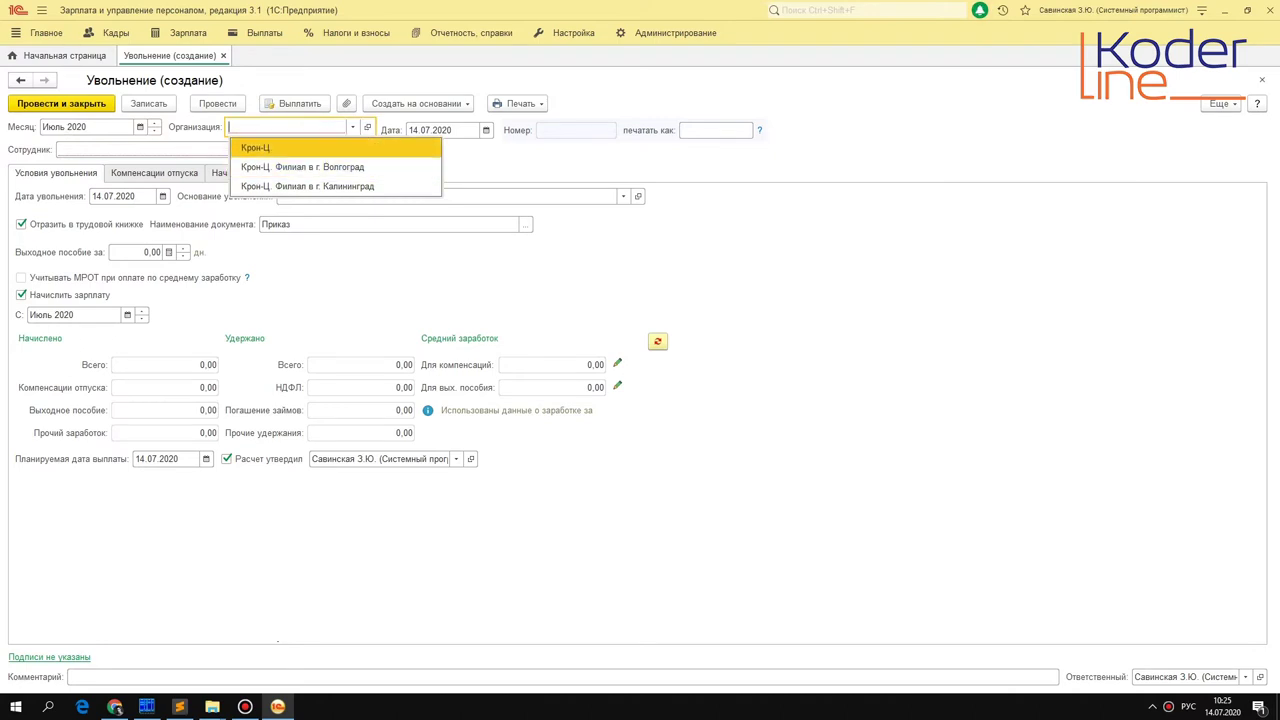
click(284, 148)
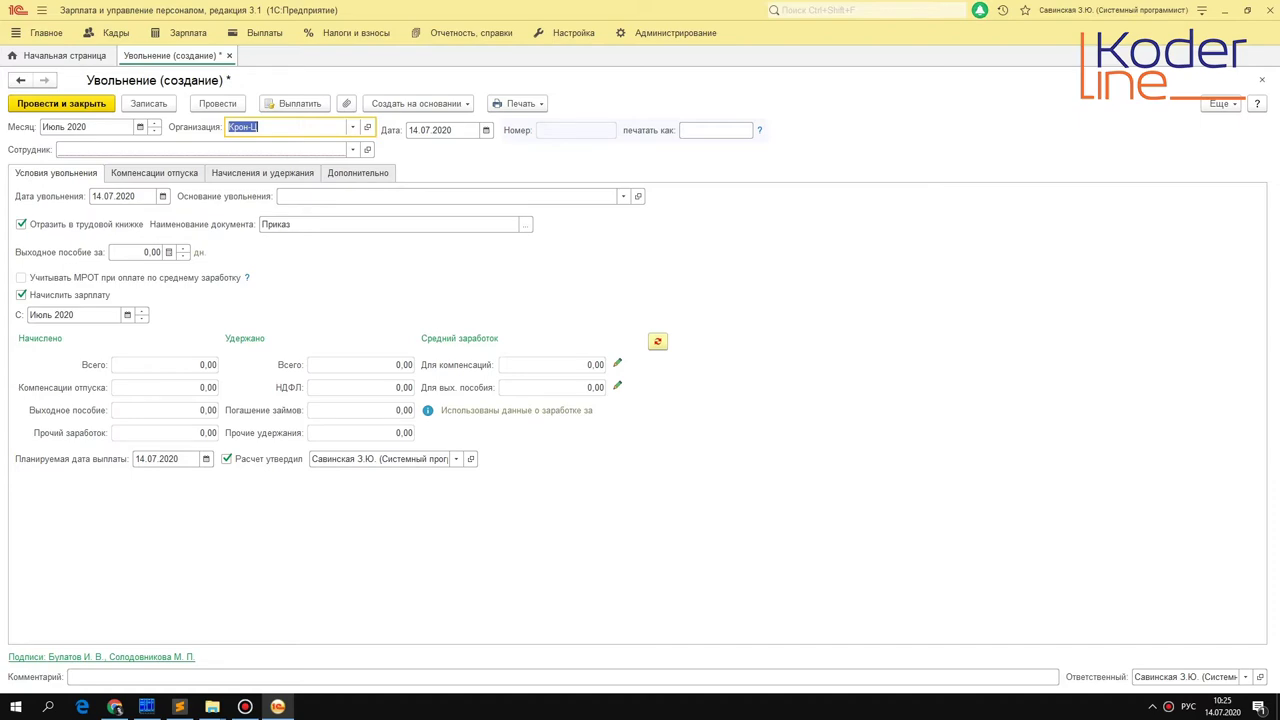
click(252, 149)
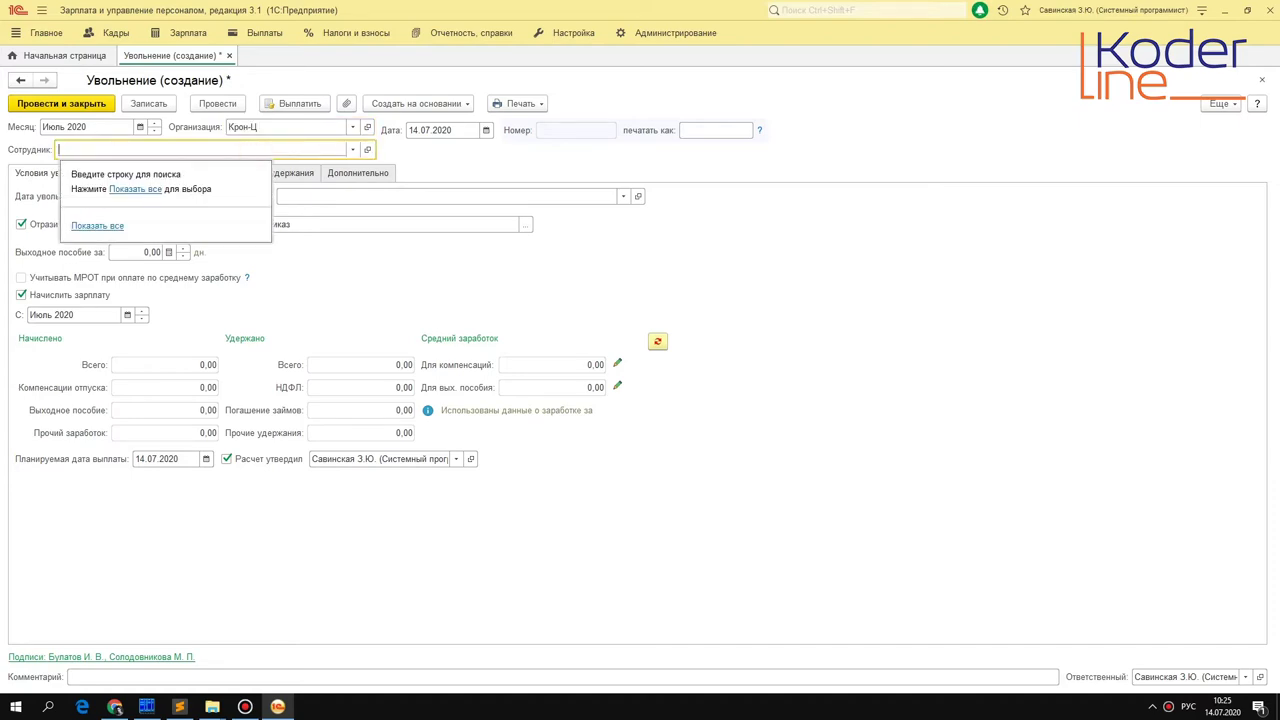
key(F4)
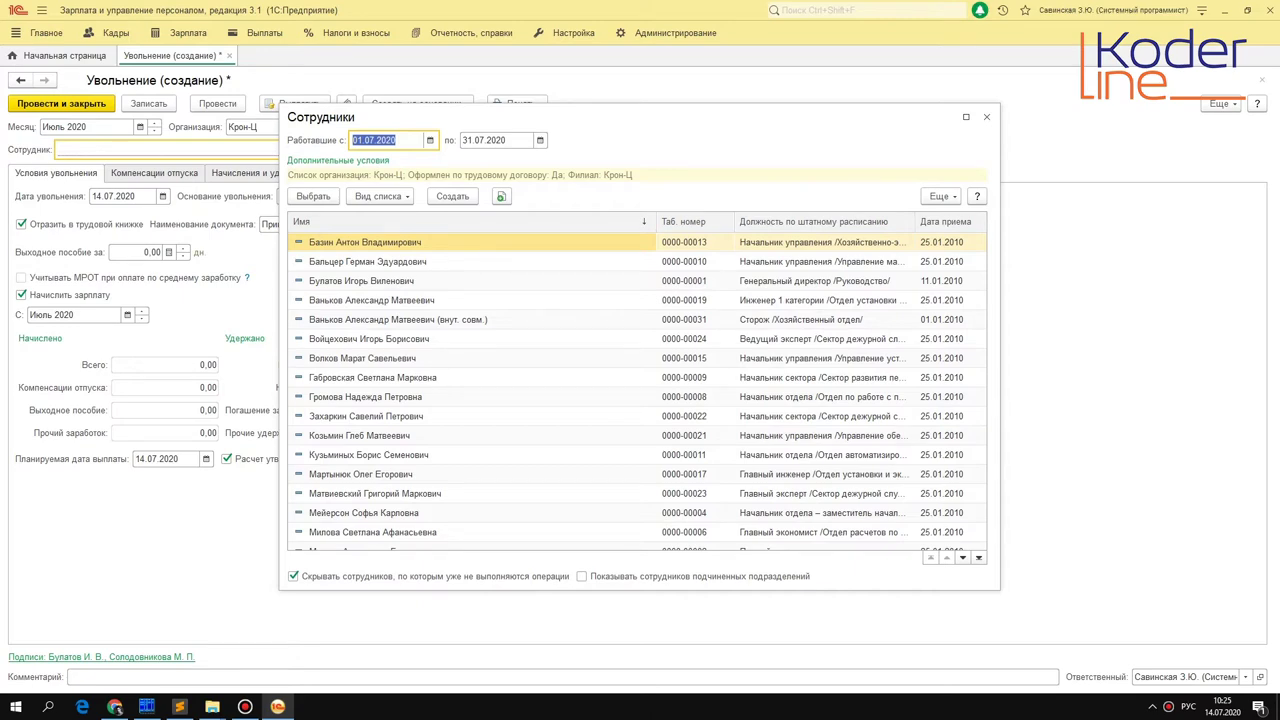
click(986, 117)
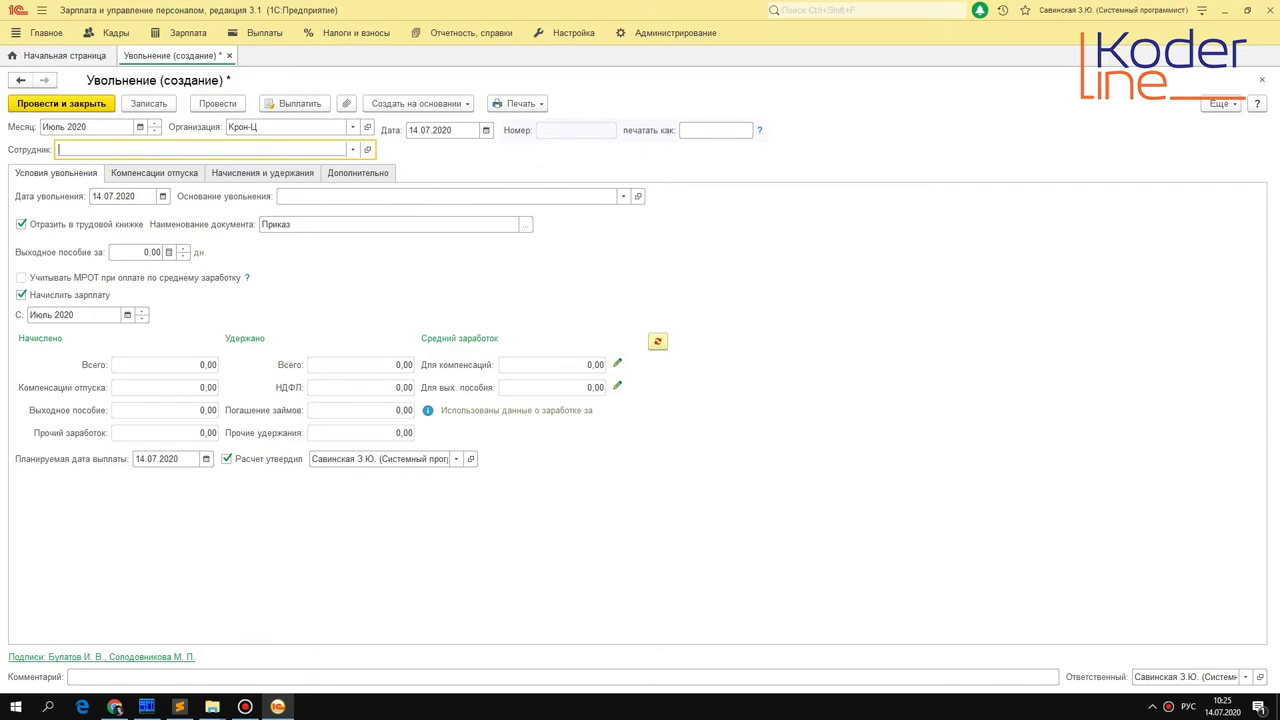
Examine the dismissal's date, number and alternative print number fields, including the print number hint and the available print forms.
click(430, 130)
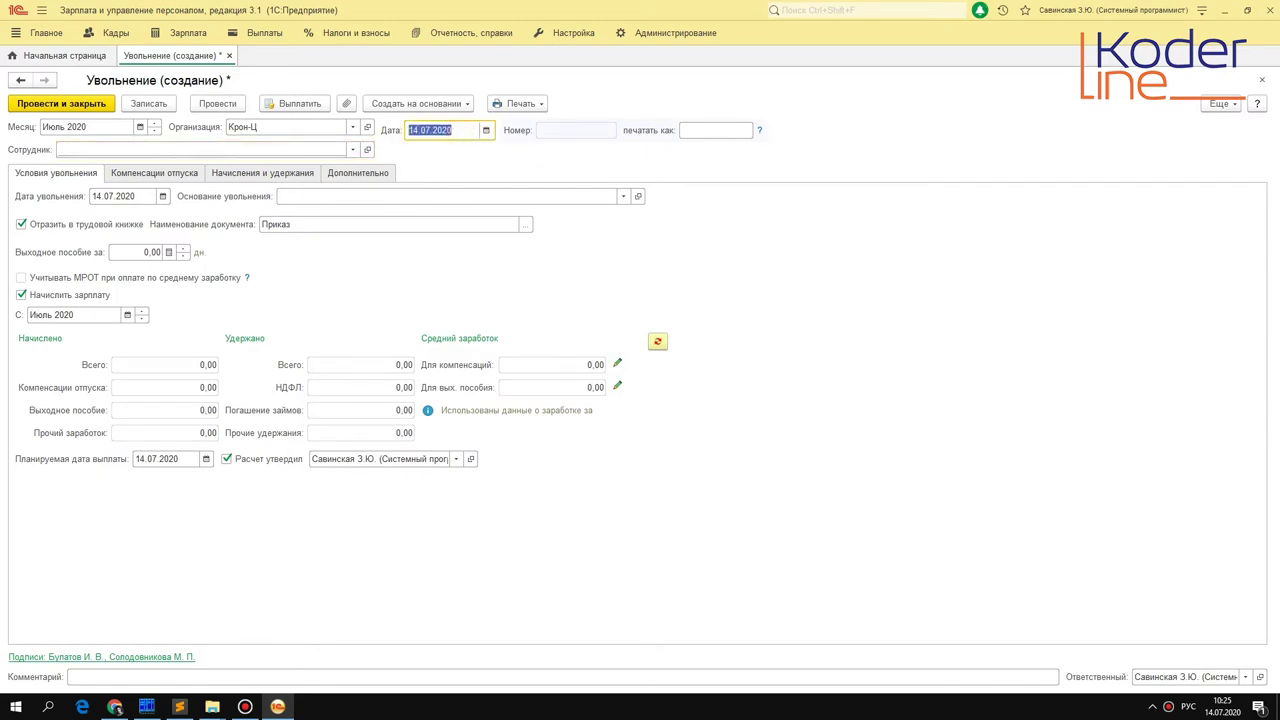
click(578, 129)
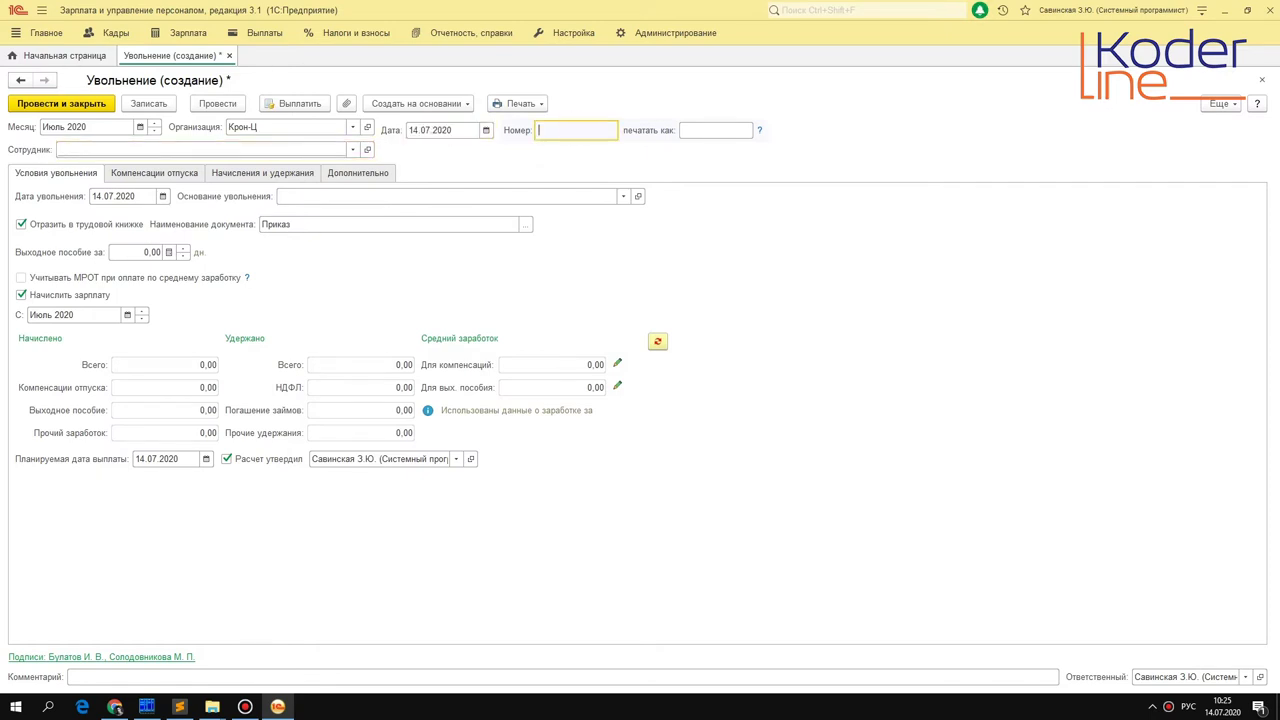
click(708, 131)
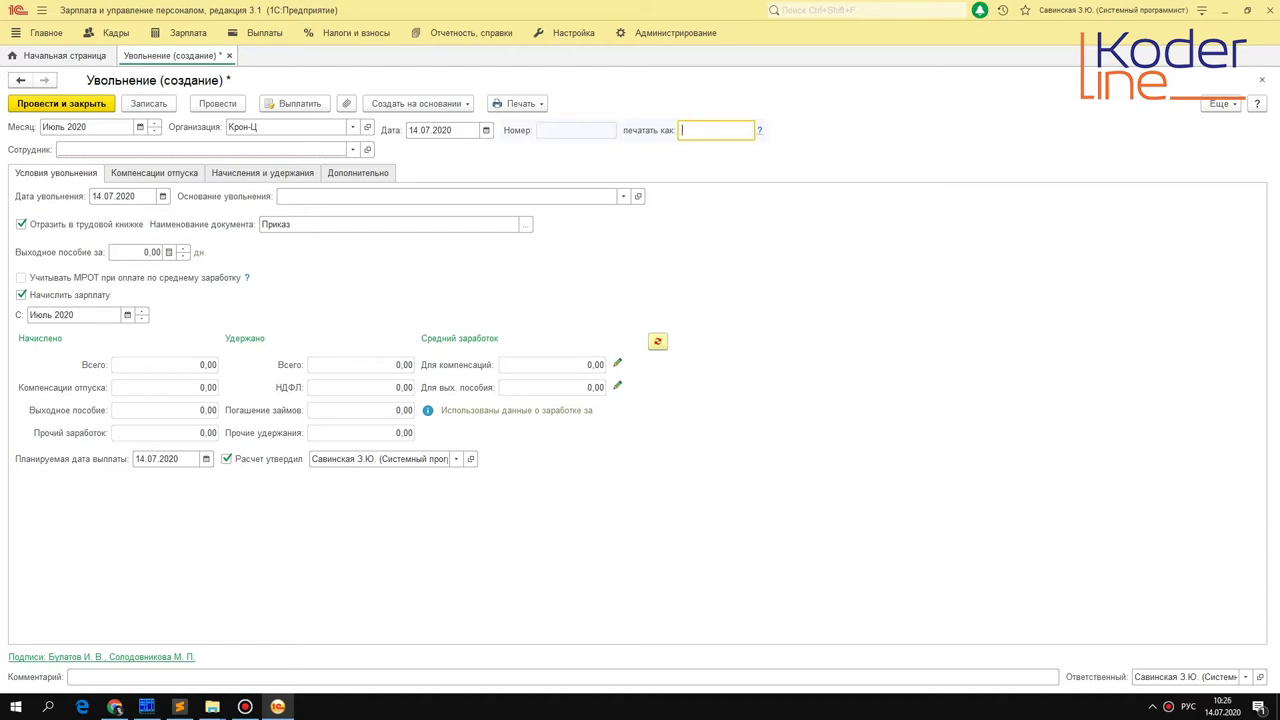
click(759, 130)
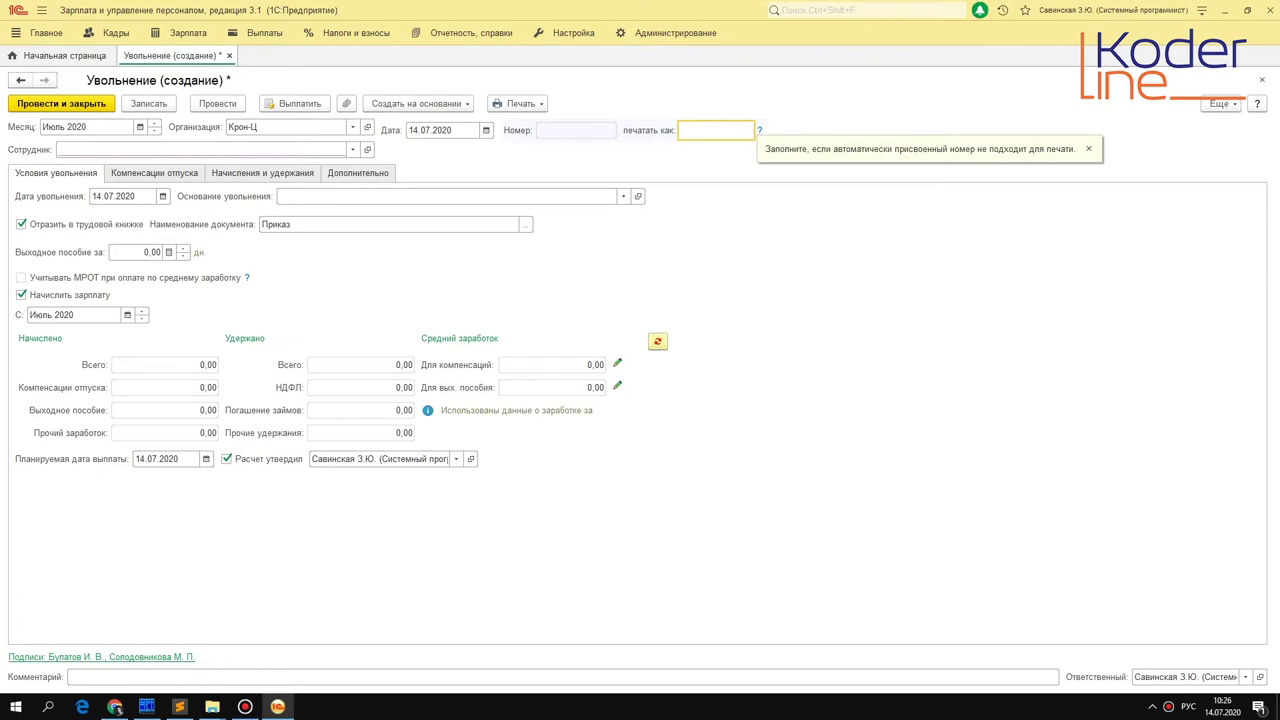
click(1088, 148)
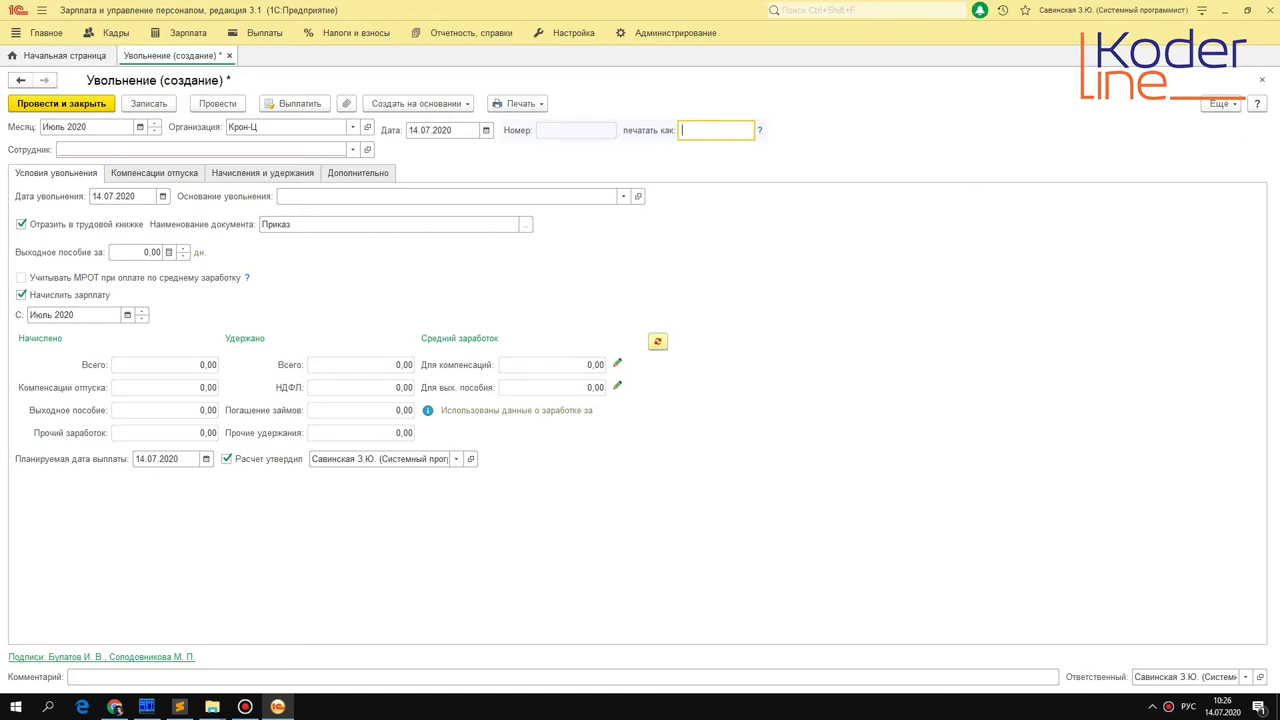
click(570, 130)
click(694, 130)
click(518, 104)
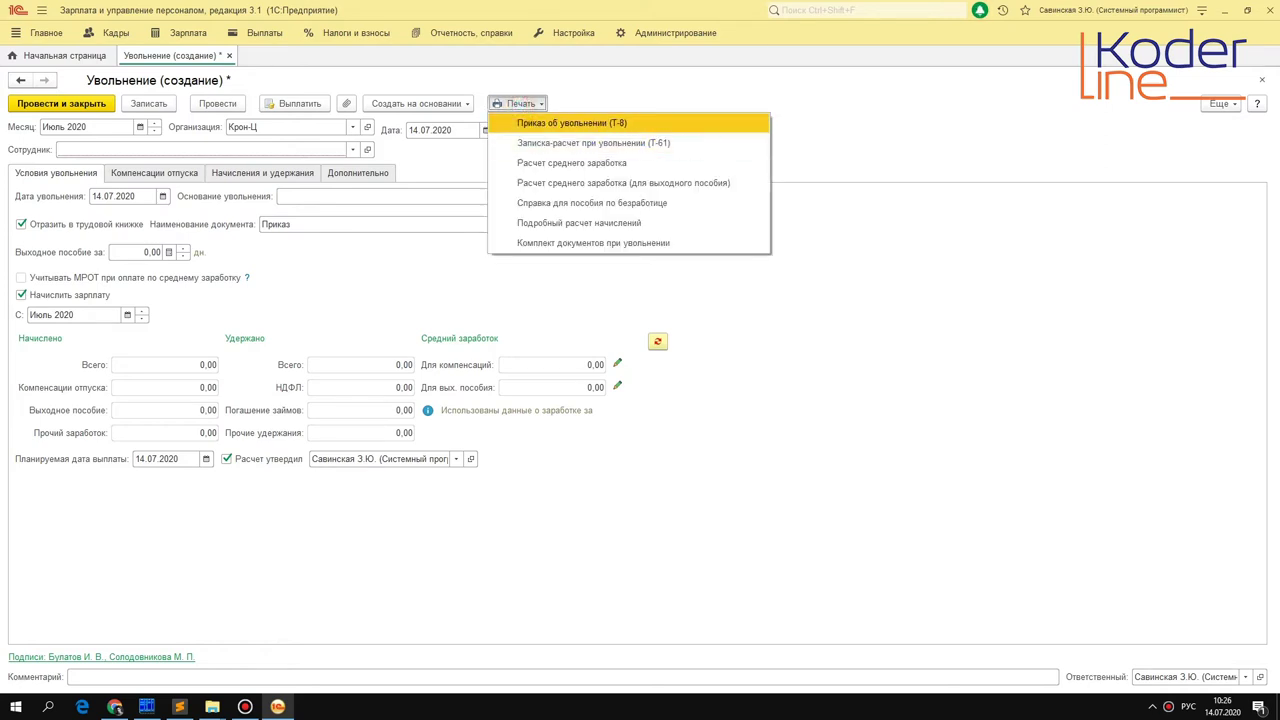
key(Escape)
click(715, 130)
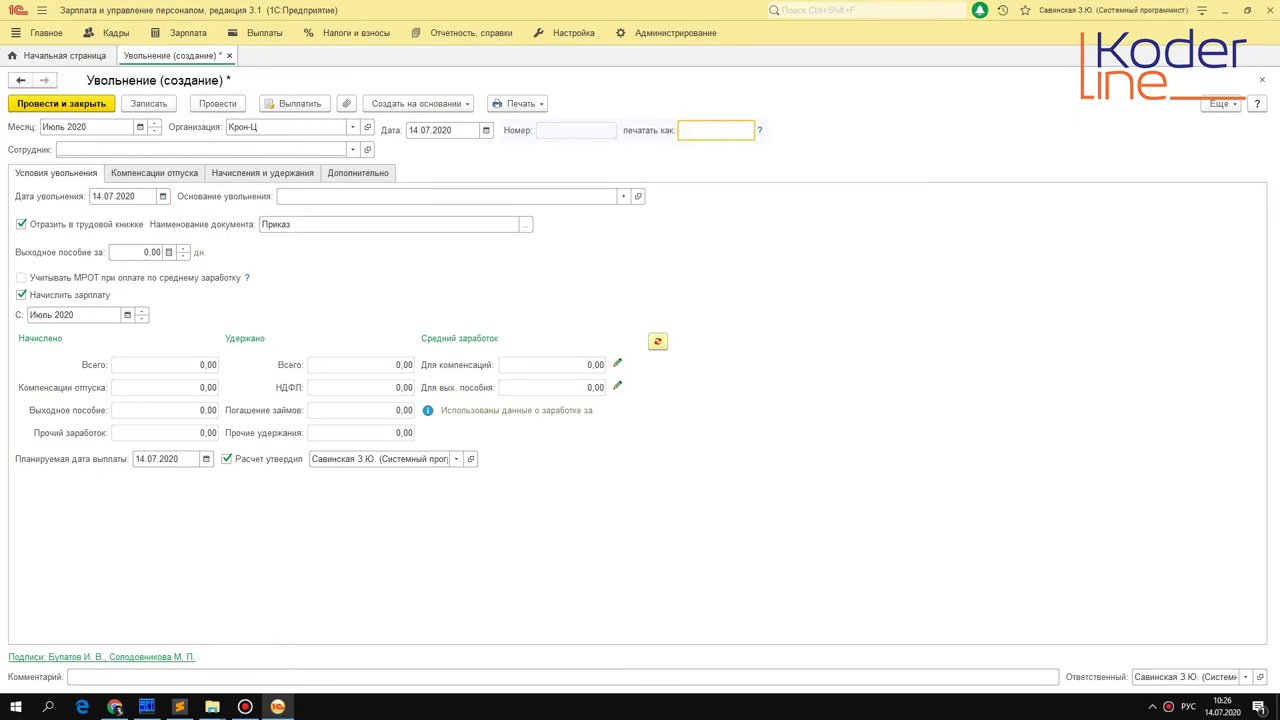
Choose the head of the Хозяйственно-эксплуатационное управление as the employee being dismissed.
click(276, 148)
key(F4)
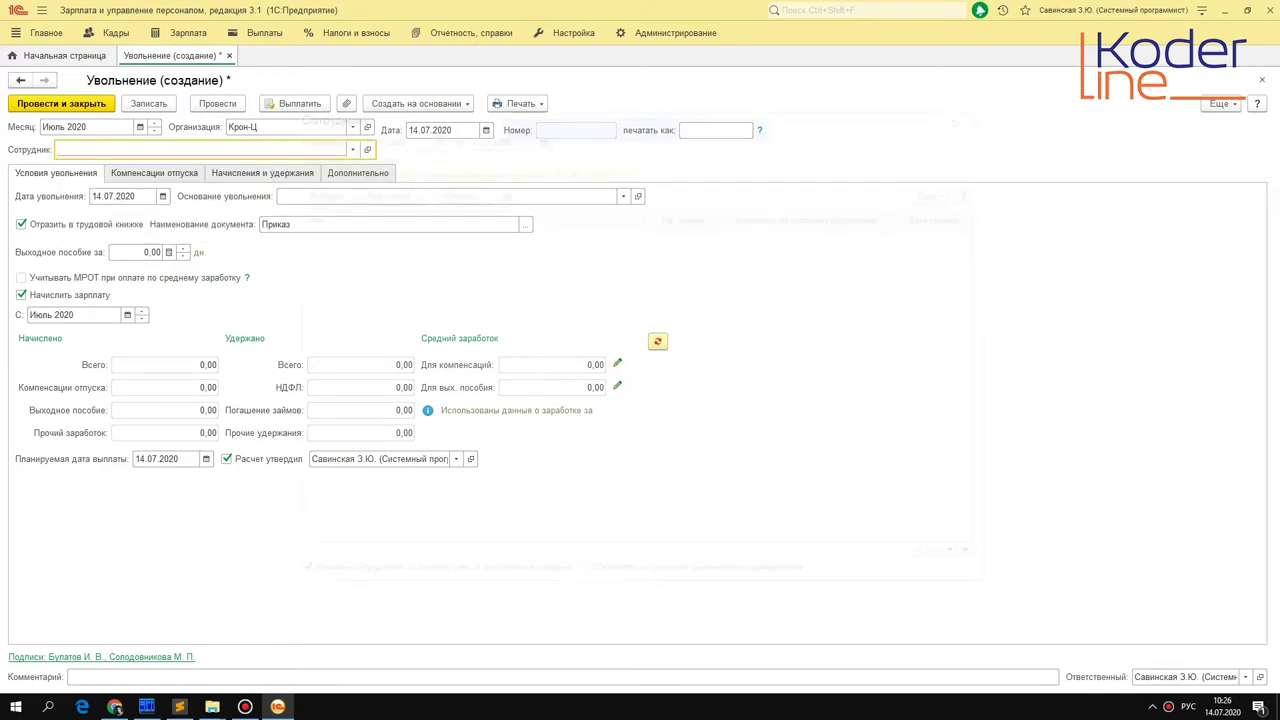
click(384, 246)
double_click(398, 243)
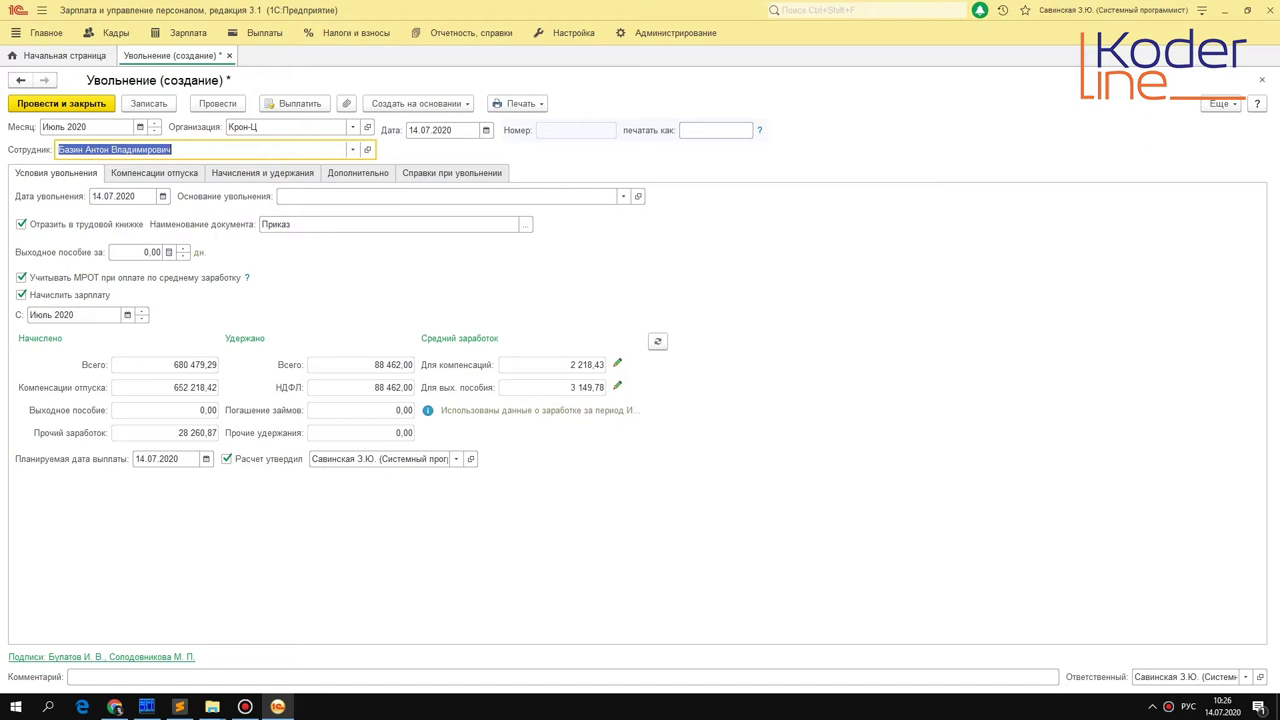
Examine the dismissal's total accrued and vacation compensation amounts, the compensated vacation days, and the list of accruals.
click(164, 364)
click(164, 387)
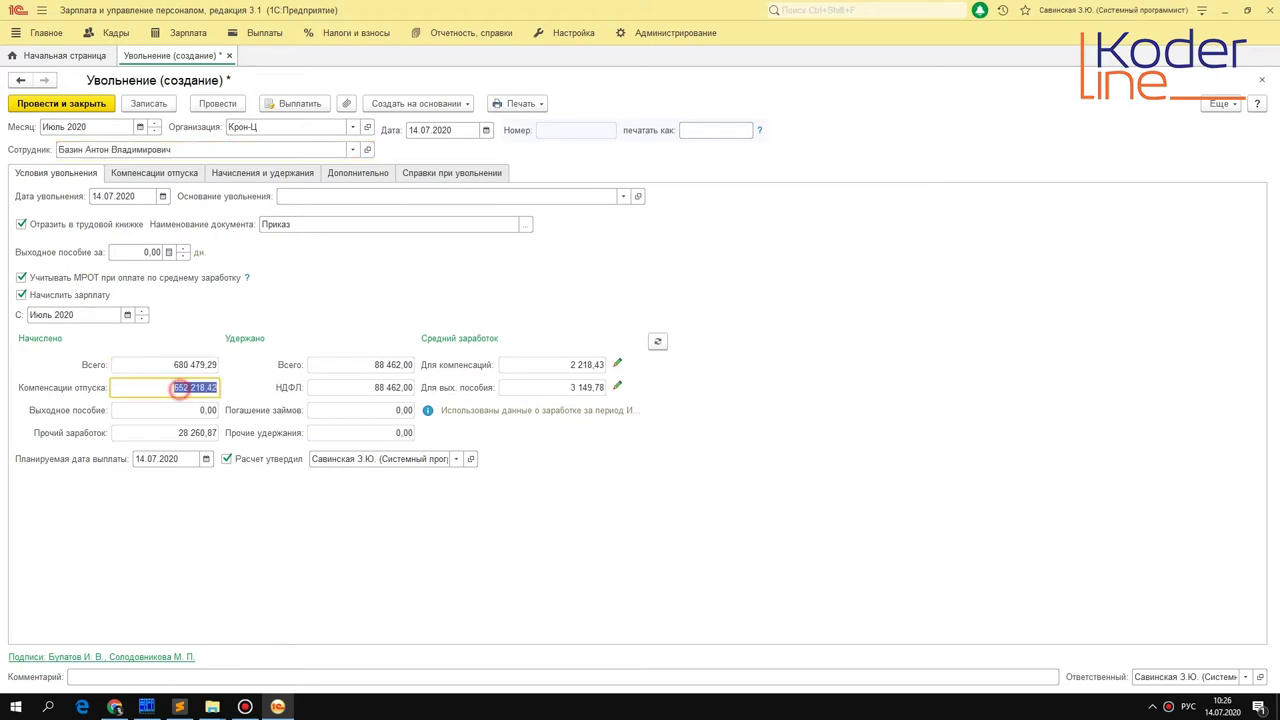
click(160, 172)
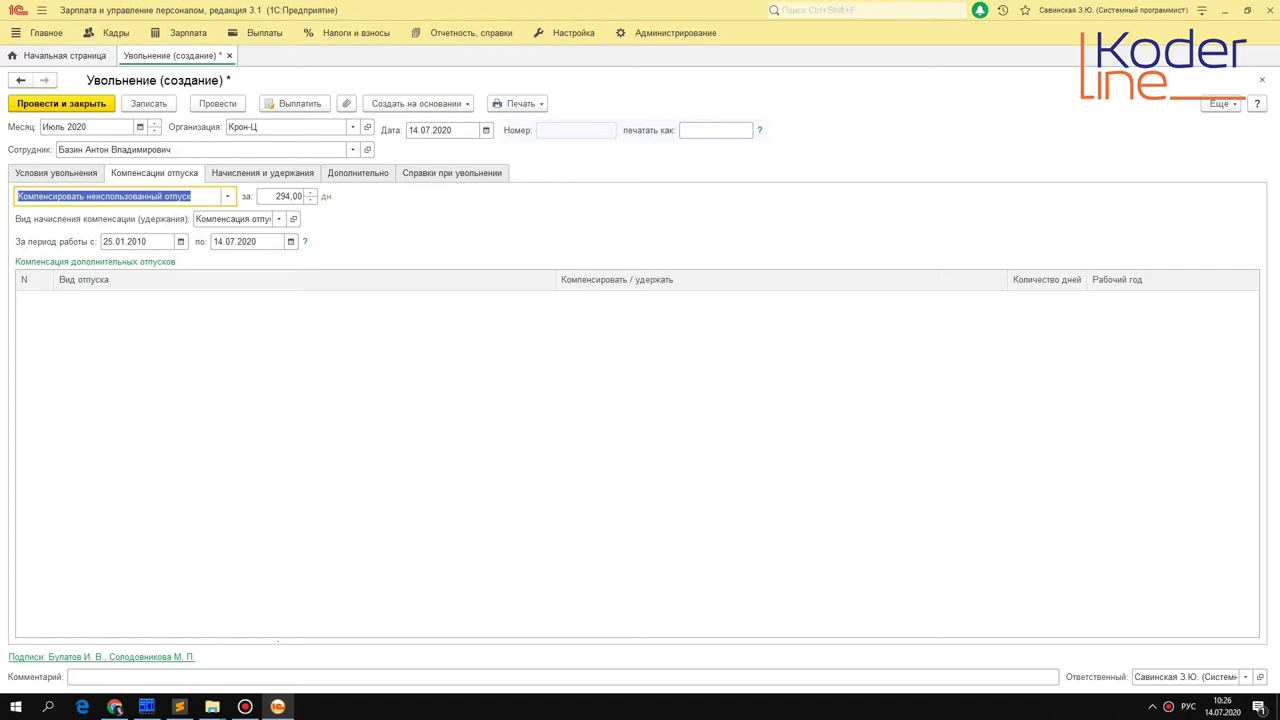
click(288, 196)
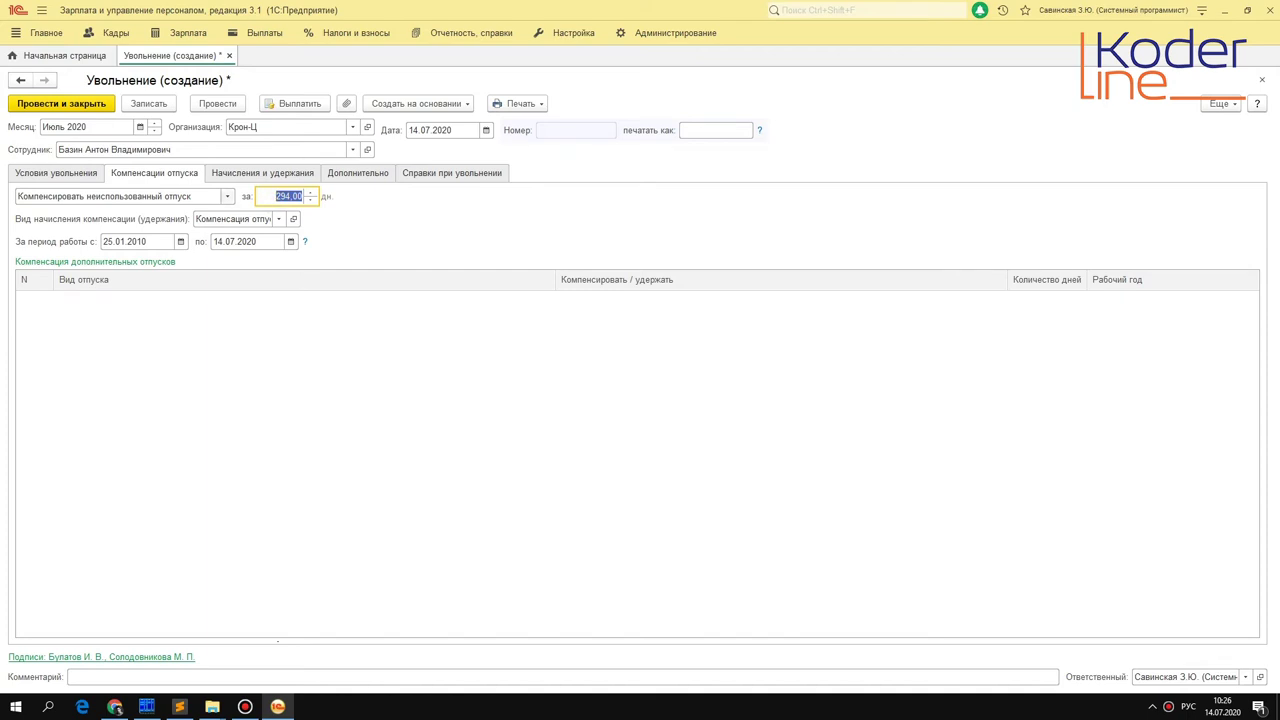
click(244, 175)
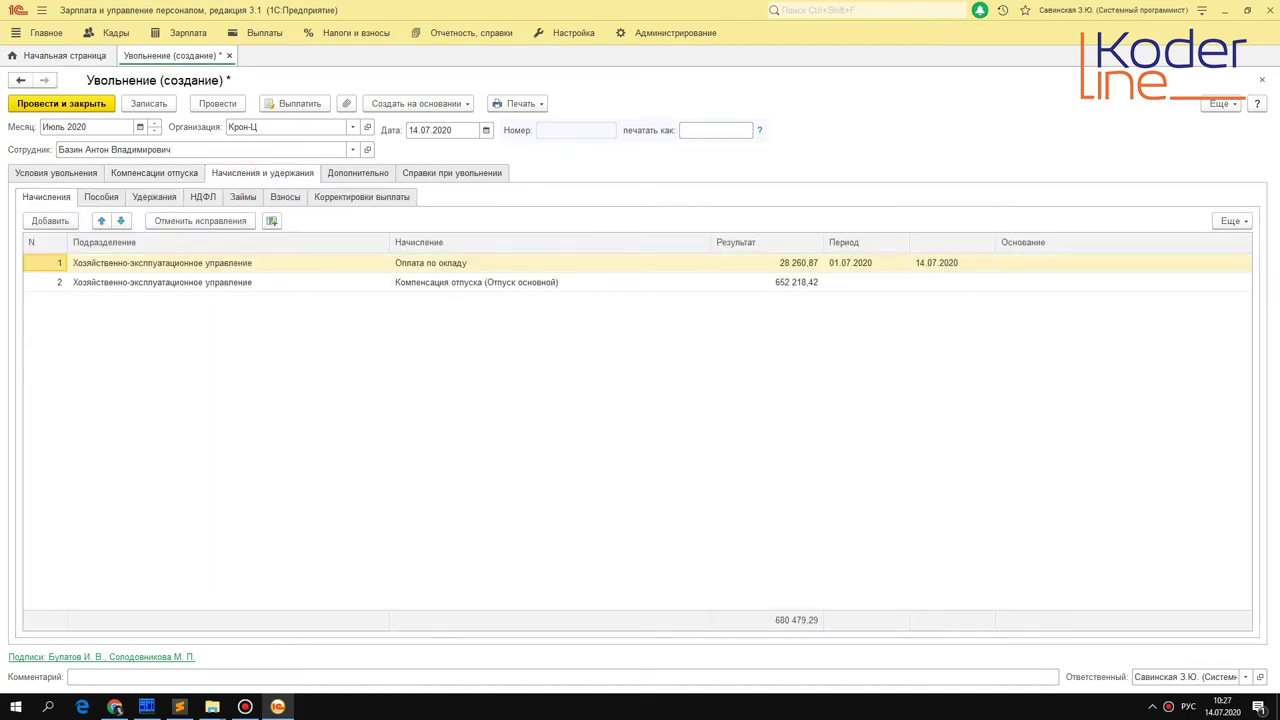
Examine the Оплата по окладу accrual's result and period against the document date, and the Компенсация отпуска (Отпуск основной) accrual.
click(462, 263)
click(808, 263)
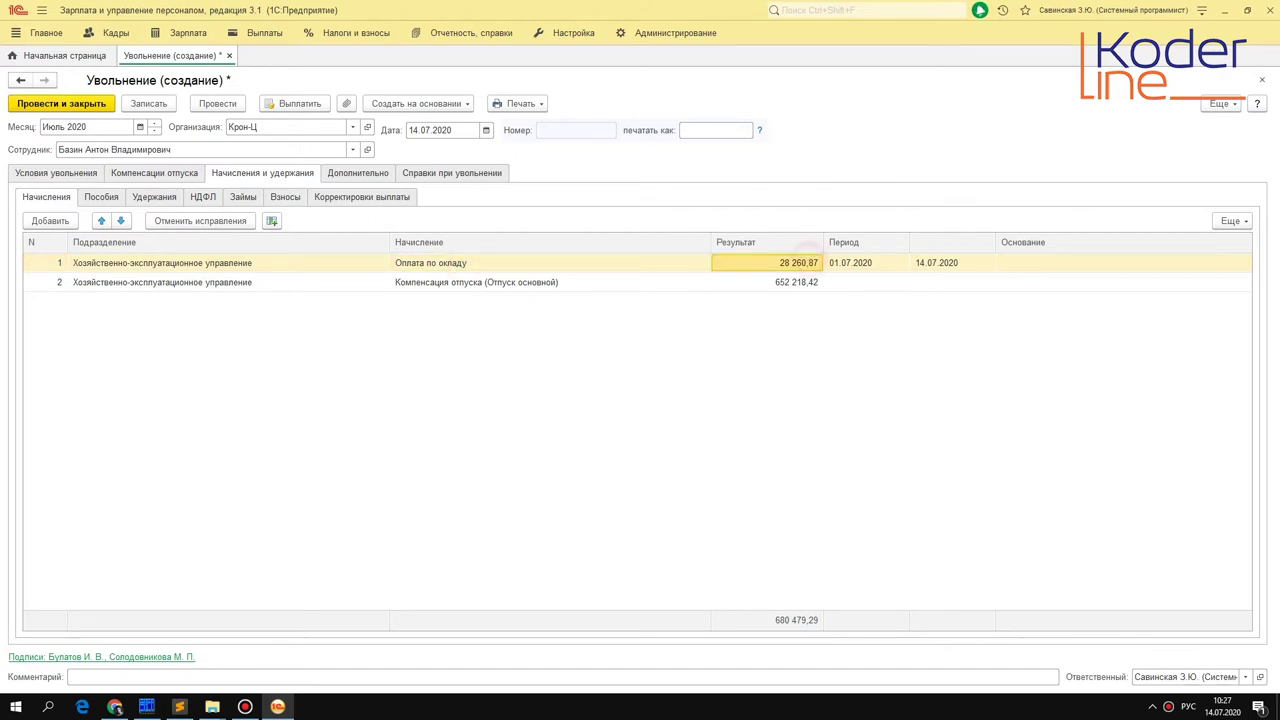
click(868, 263)
click(406, 130)
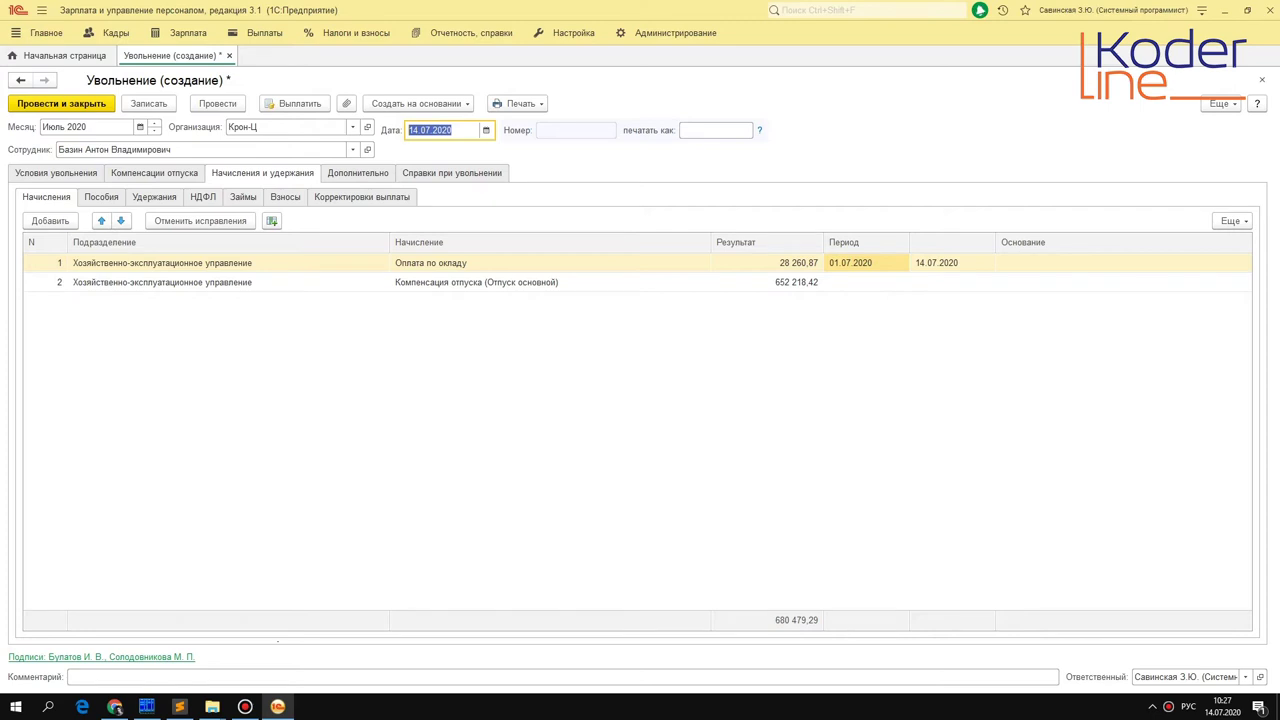
click(831, 261)
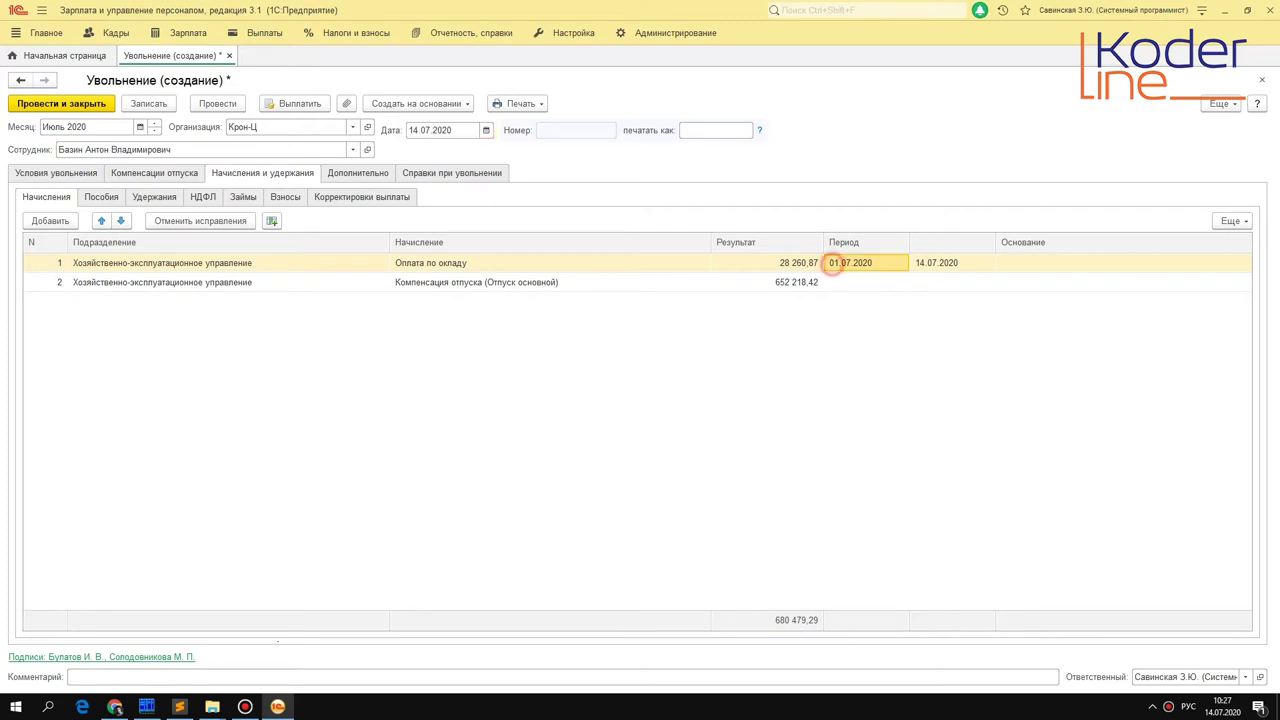
click(958, 279)
click(954, 263)
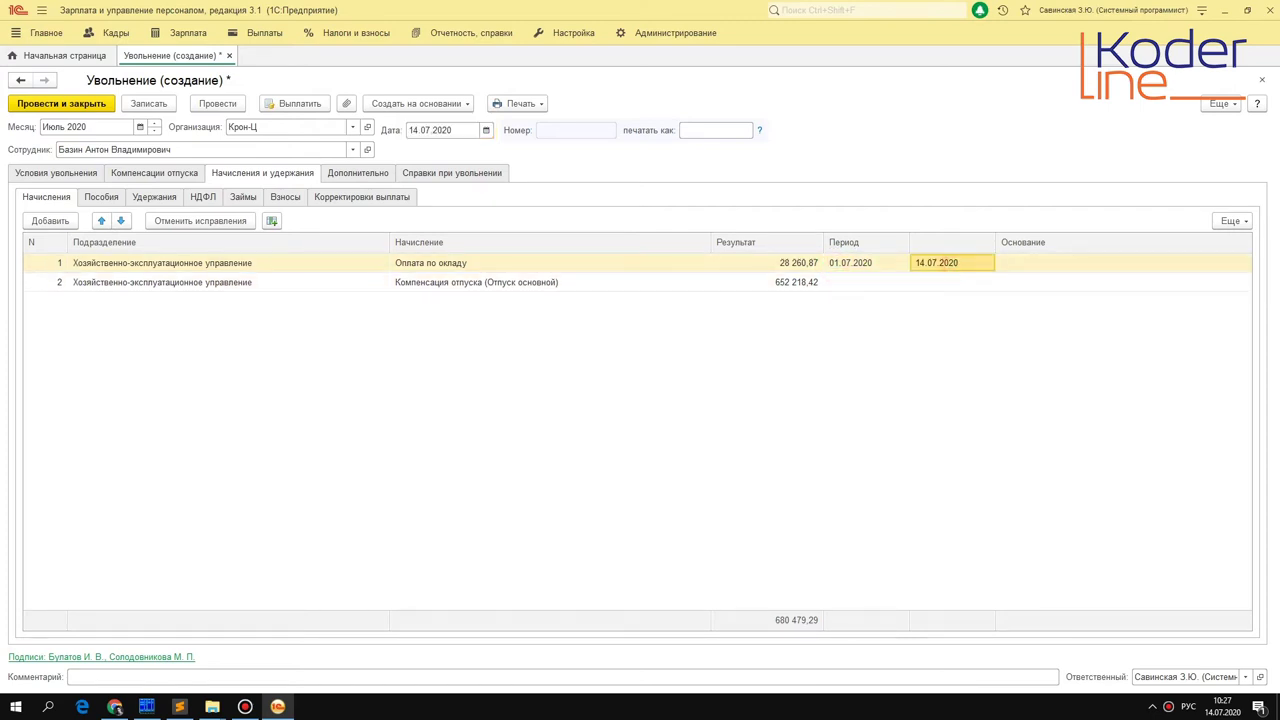
click(470, 282)
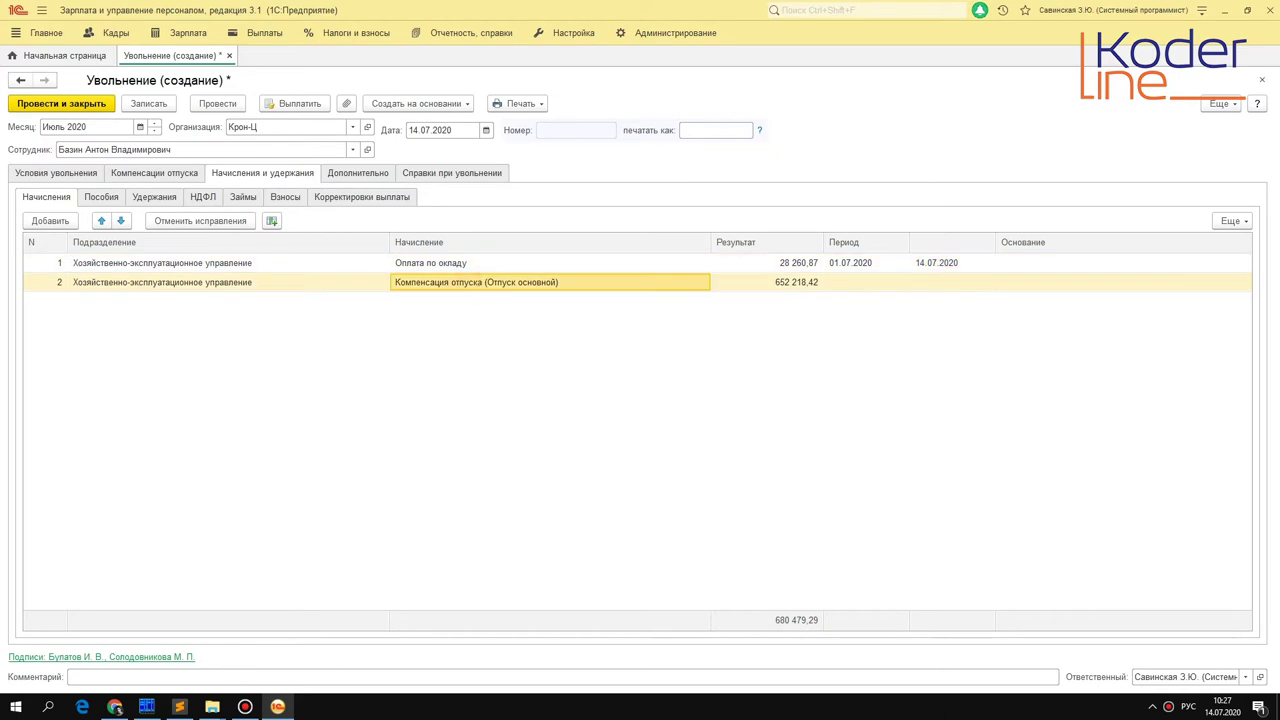
Set the dismissal date to 19.07.2020 and check the recalculated salary accrual.
click(56, 172)
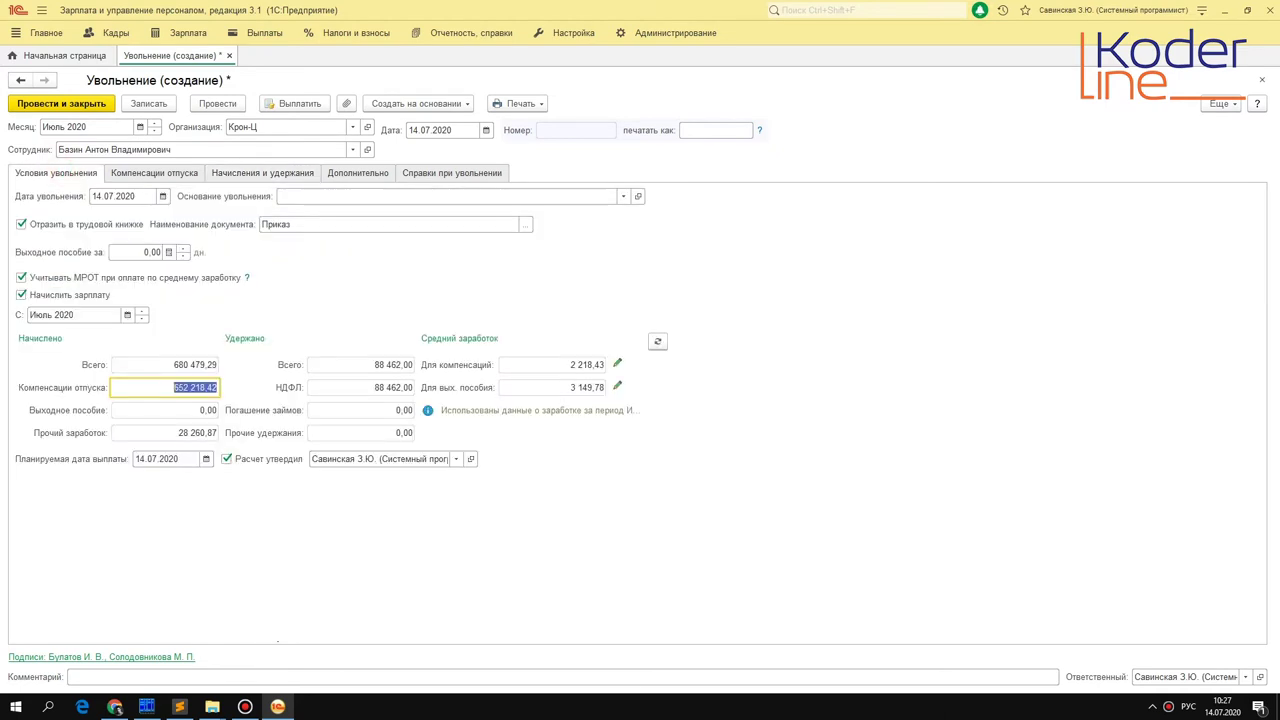
click(162, 196)
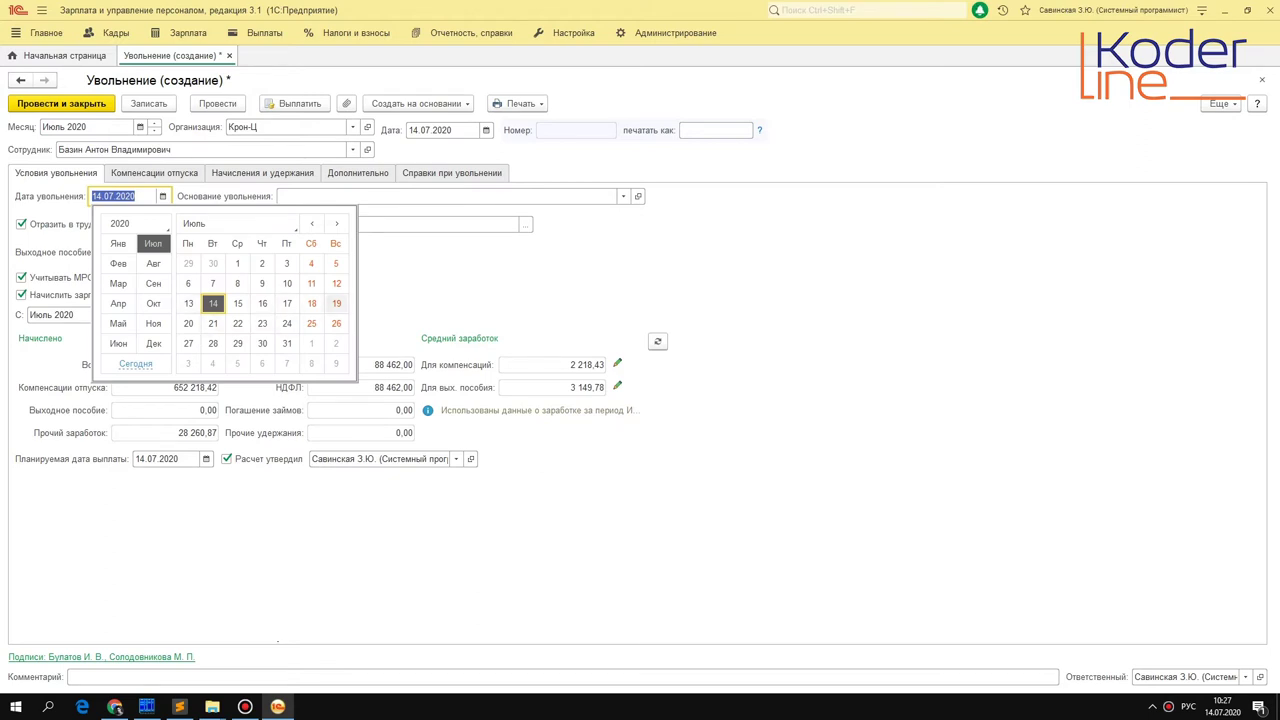
key(Escape)
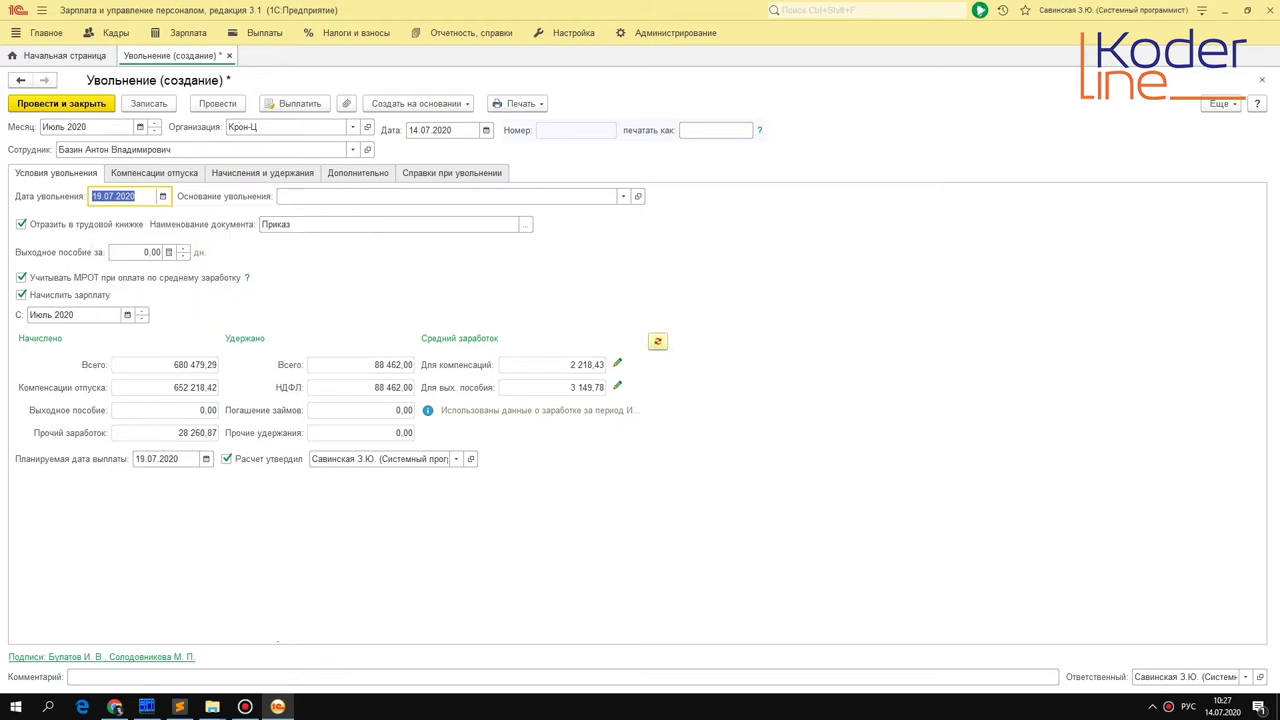
click(268, 174)
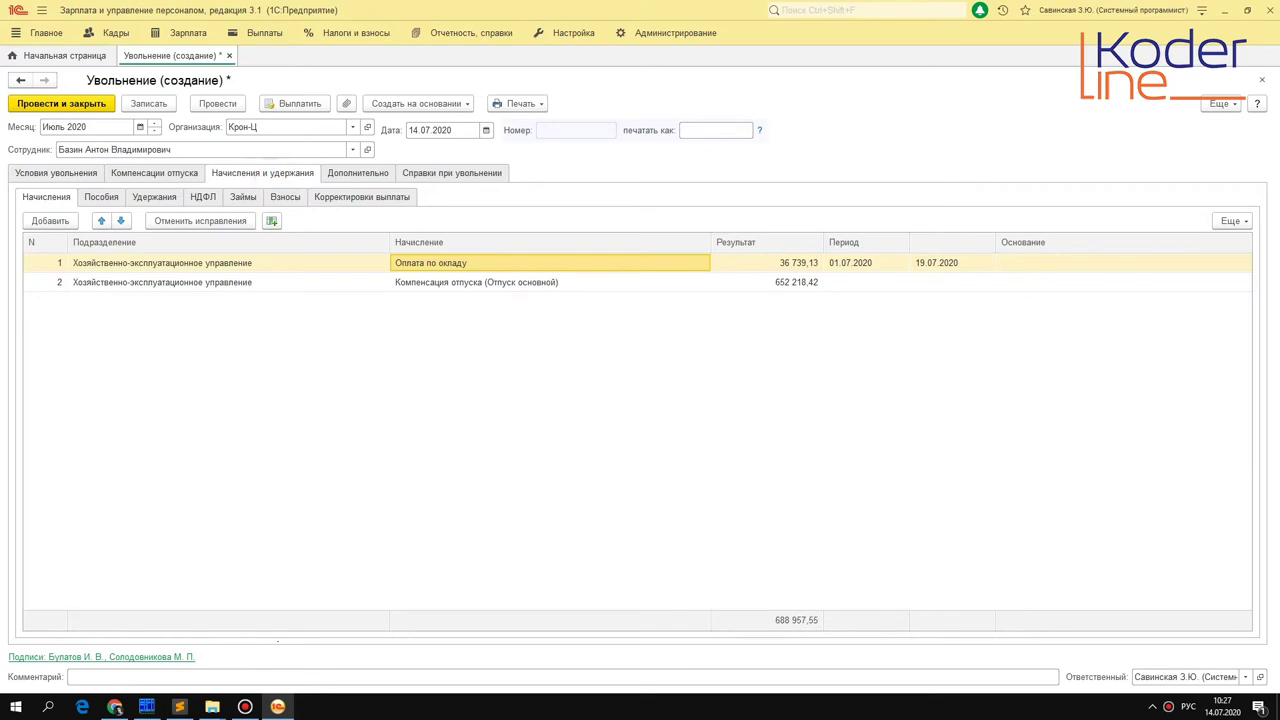
click(793, 262)
click(56, 173)
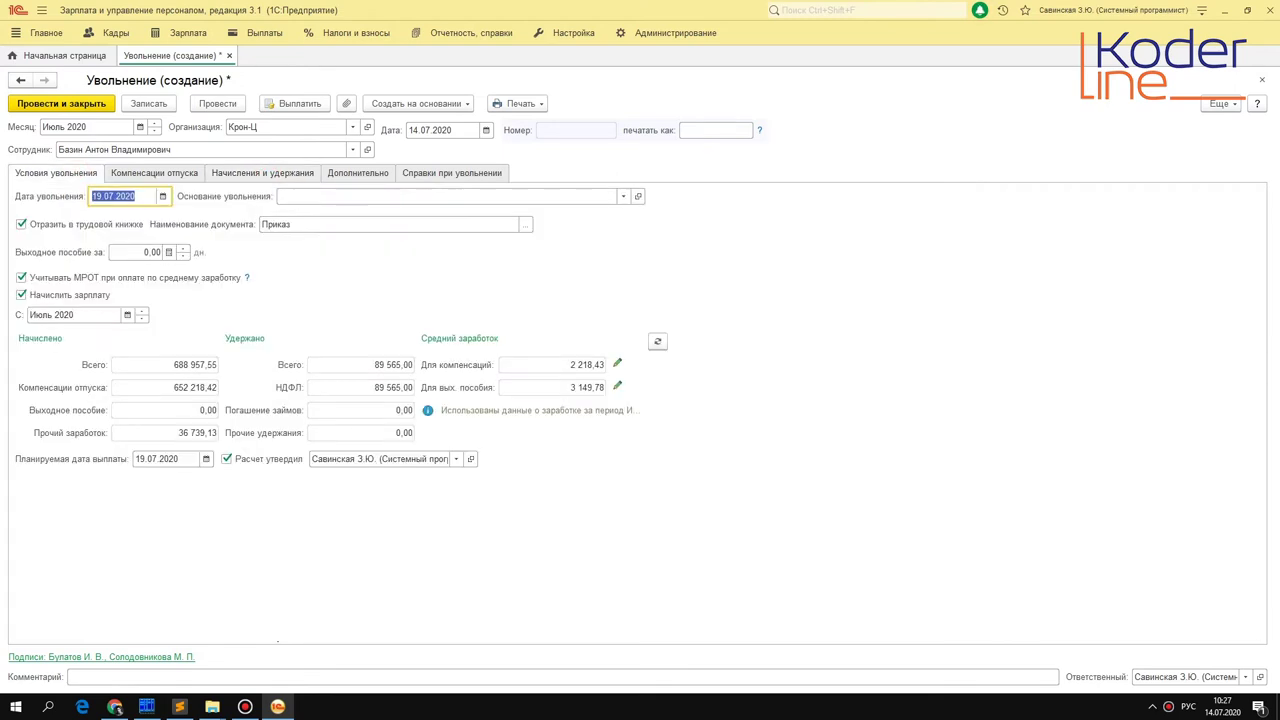
click(253, 175)
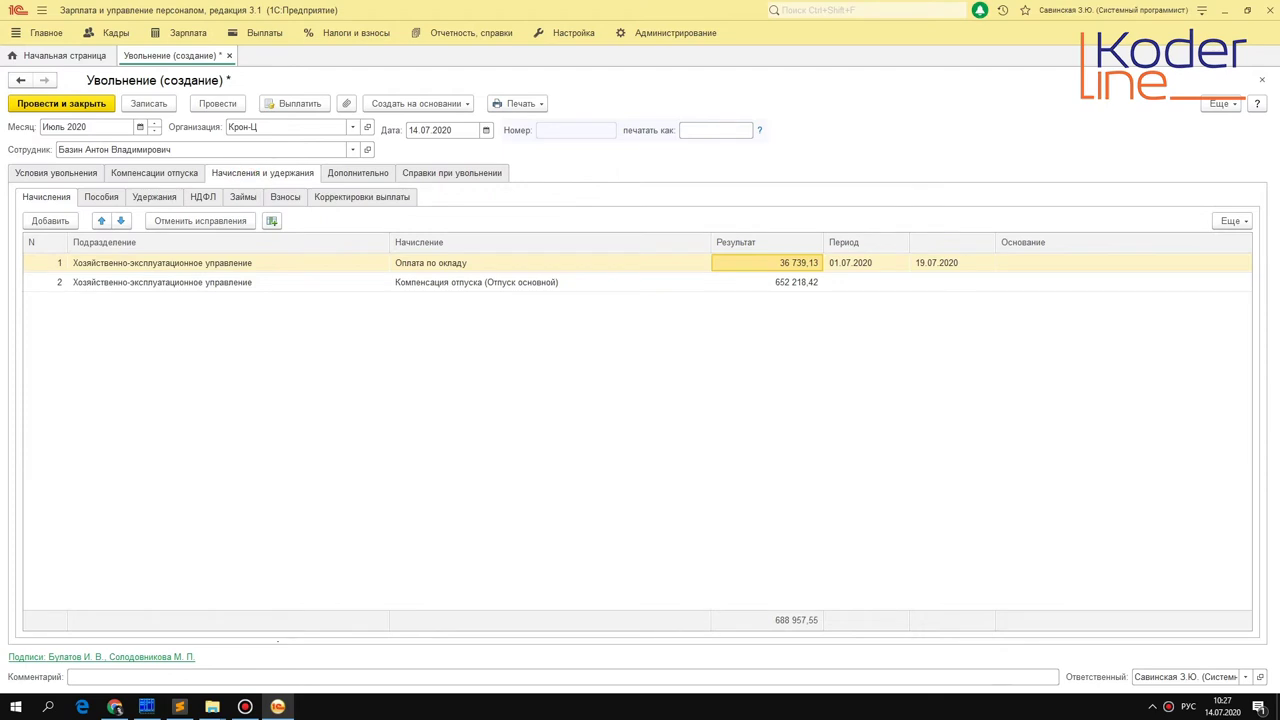
Review the dismissal's benefits, deductions, НДФЛ, loans, contributions and payment corrections, and recheck the accrual periods and vacation compensation.
click(100, 197)
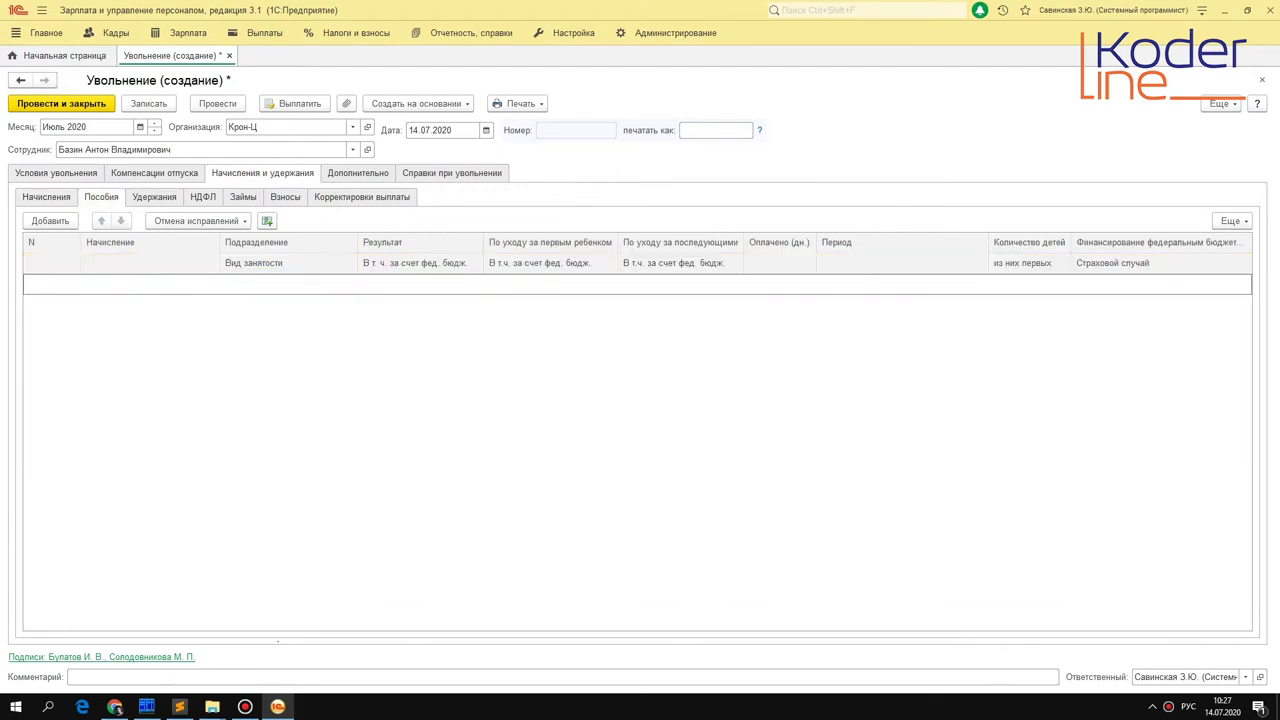
click(155, 197)
click(203, 197)
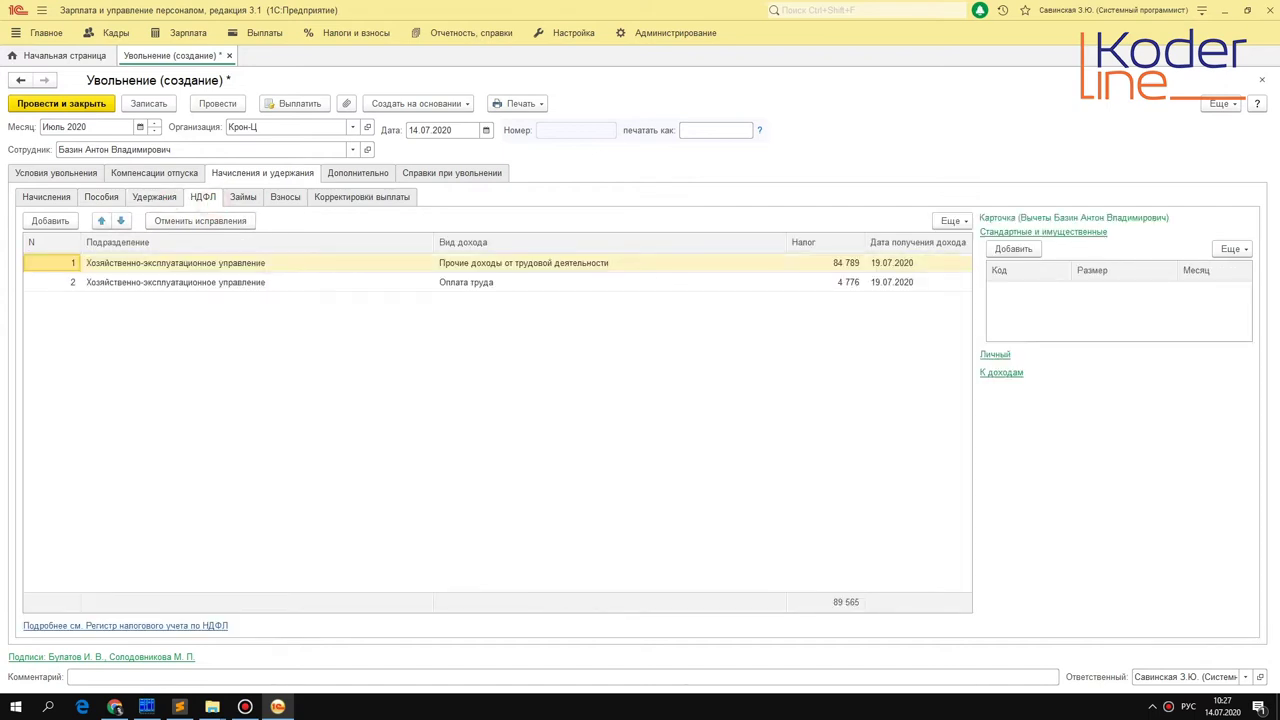
click(243, 197)
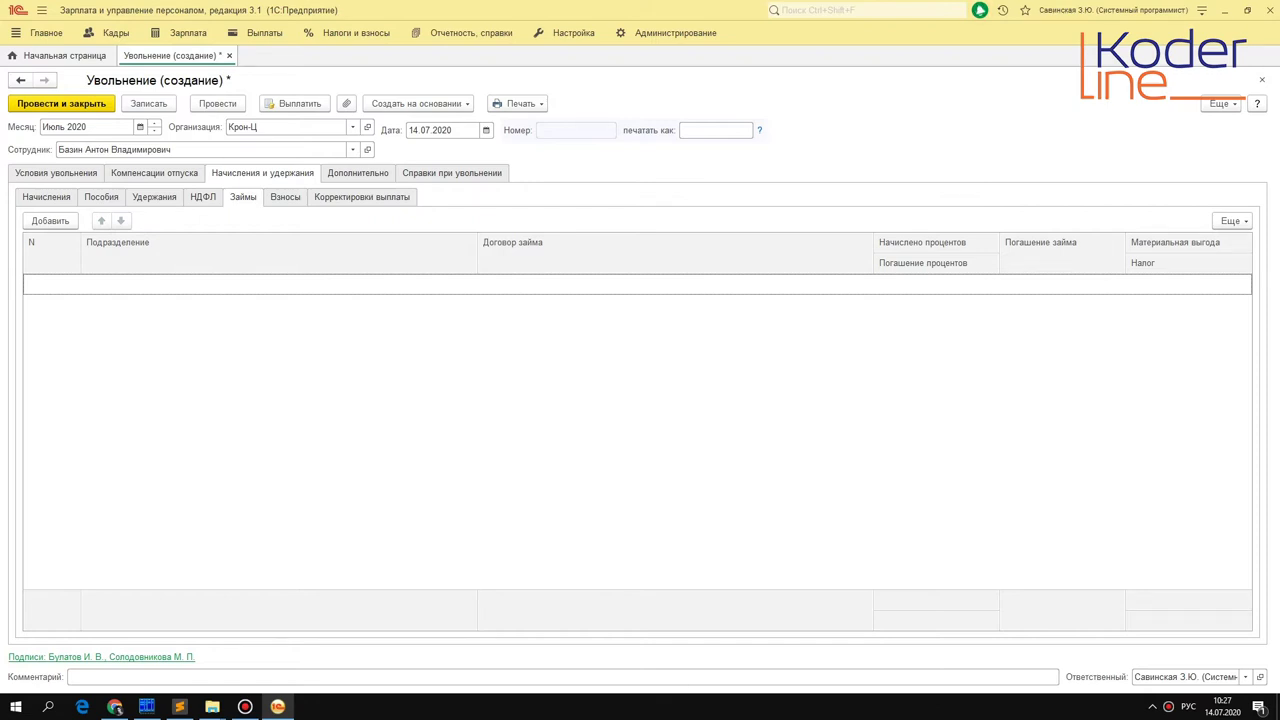
click(285, 197)
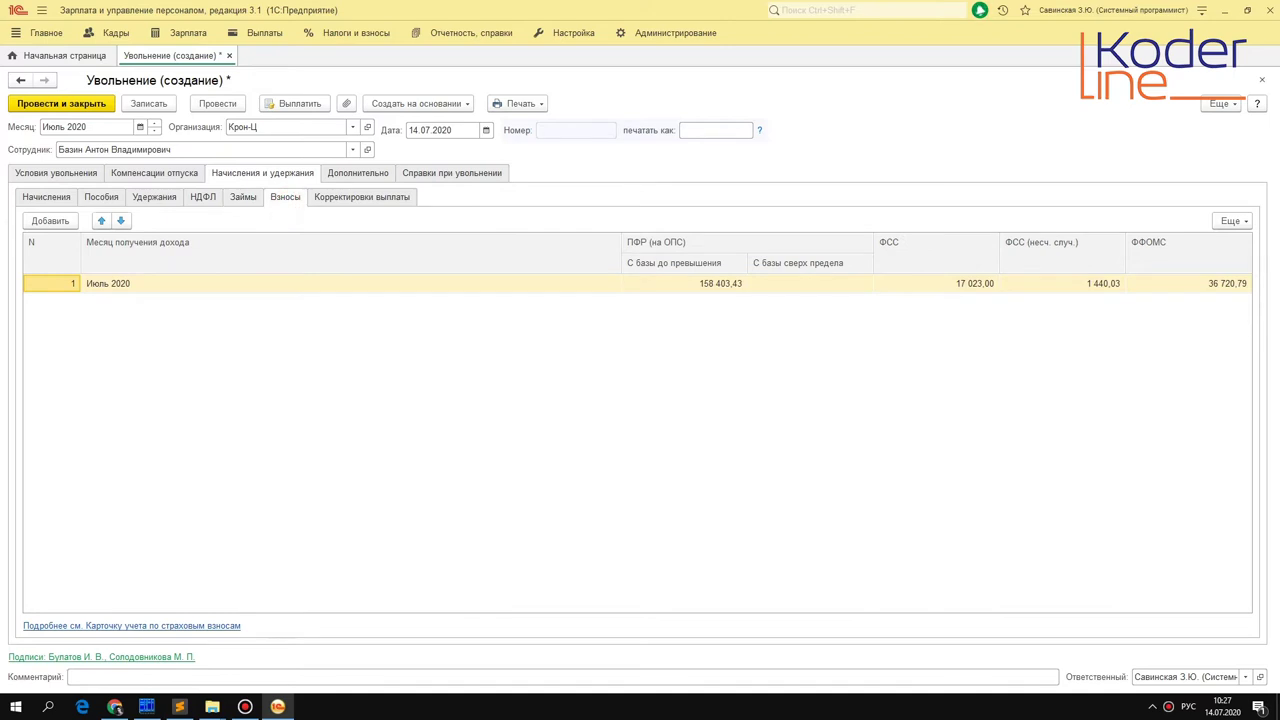
click(364, 198)
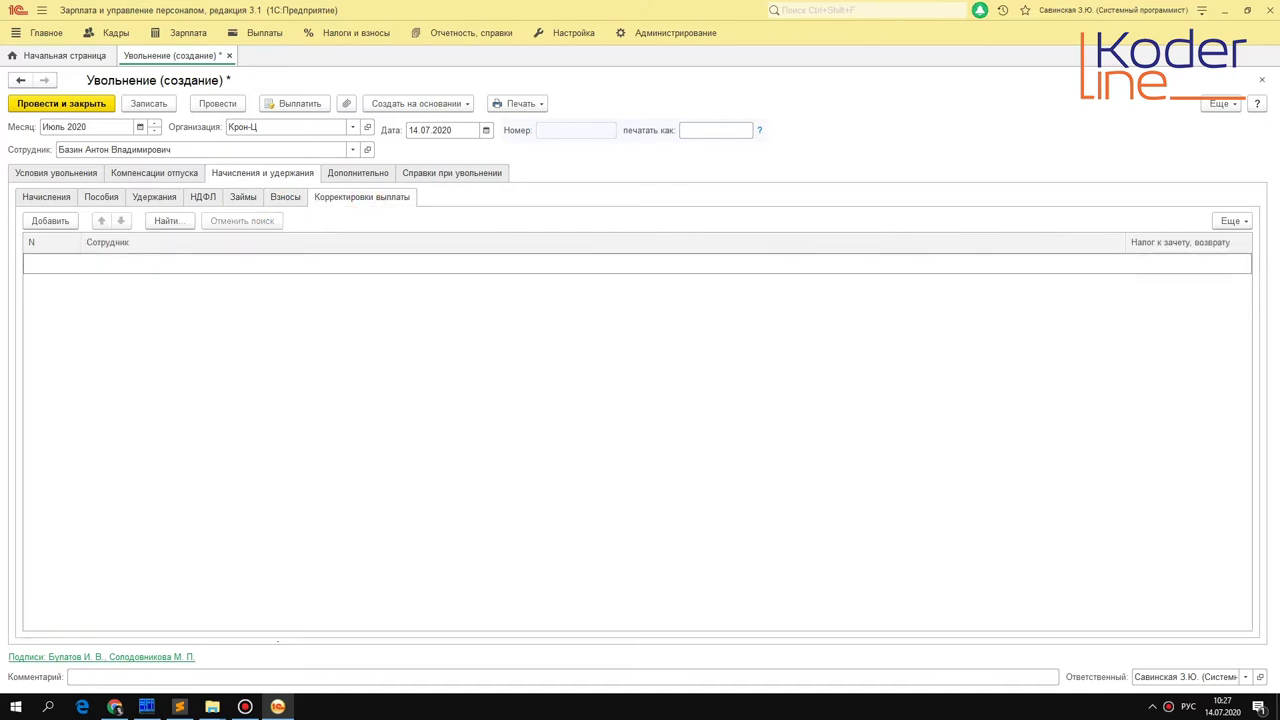
click(37, 193)
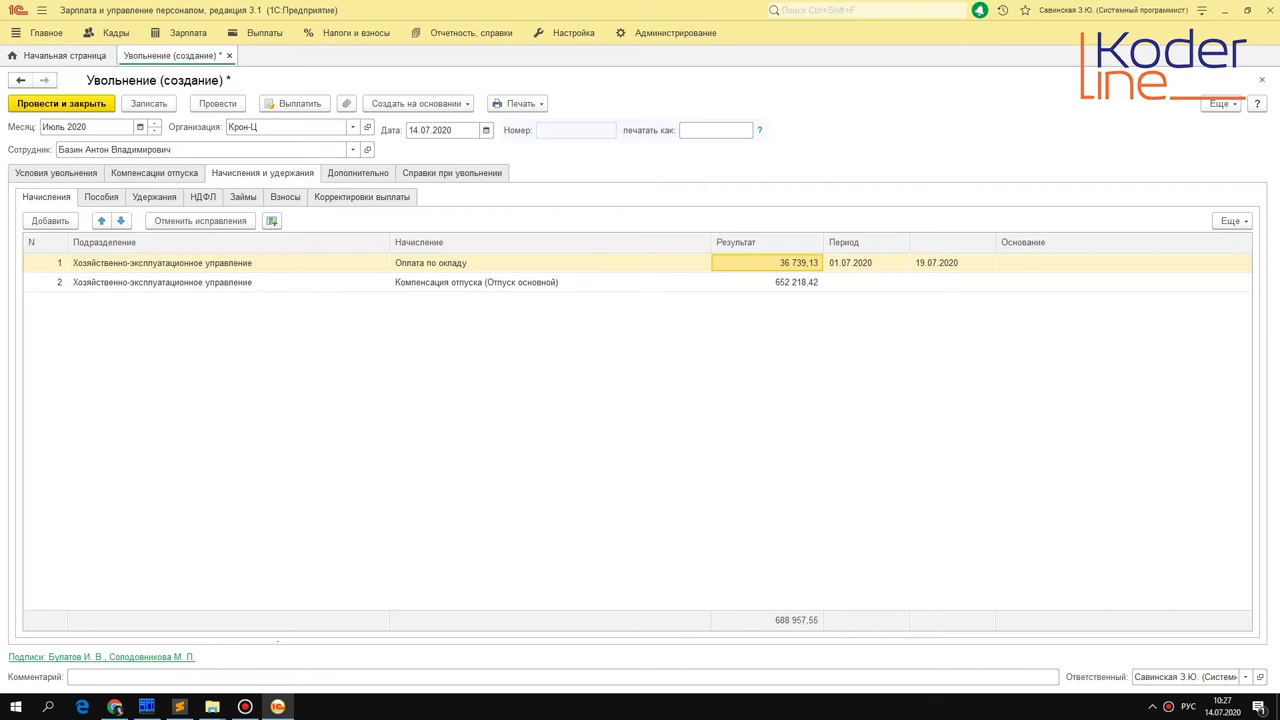
click(863, 262)
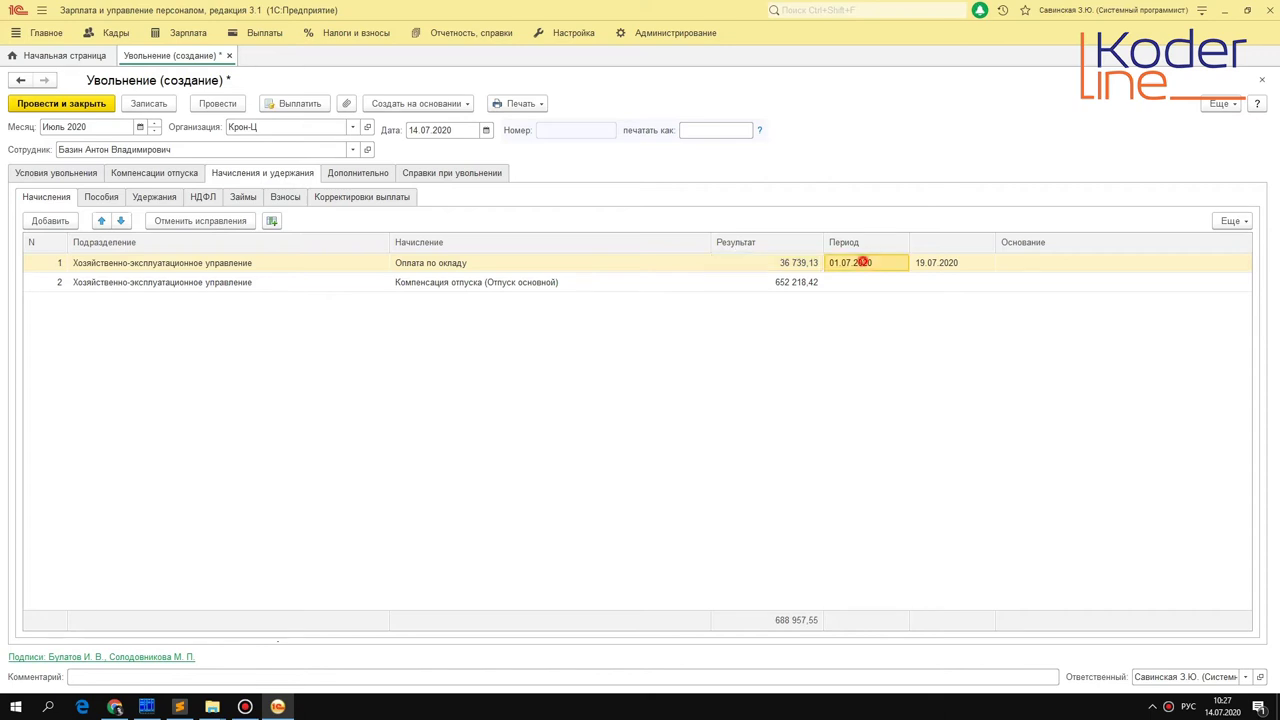
click(921, 262)
click(783, 283)
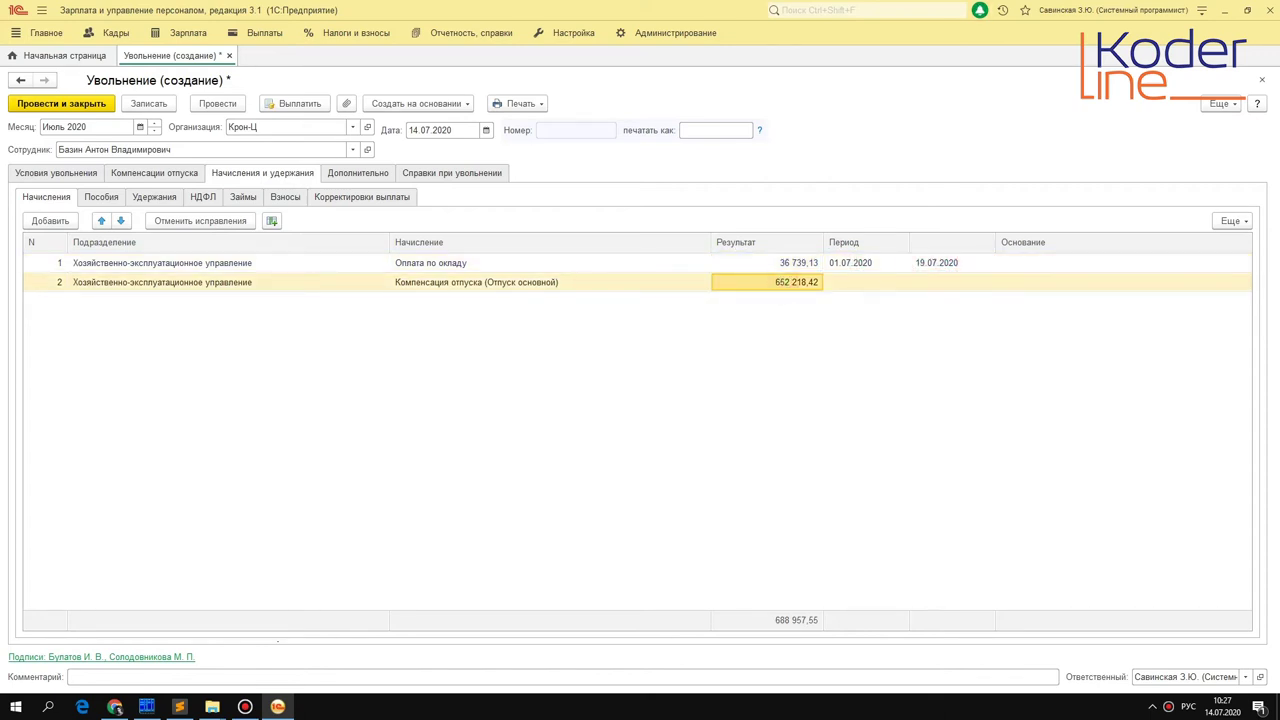
click(119, 172)
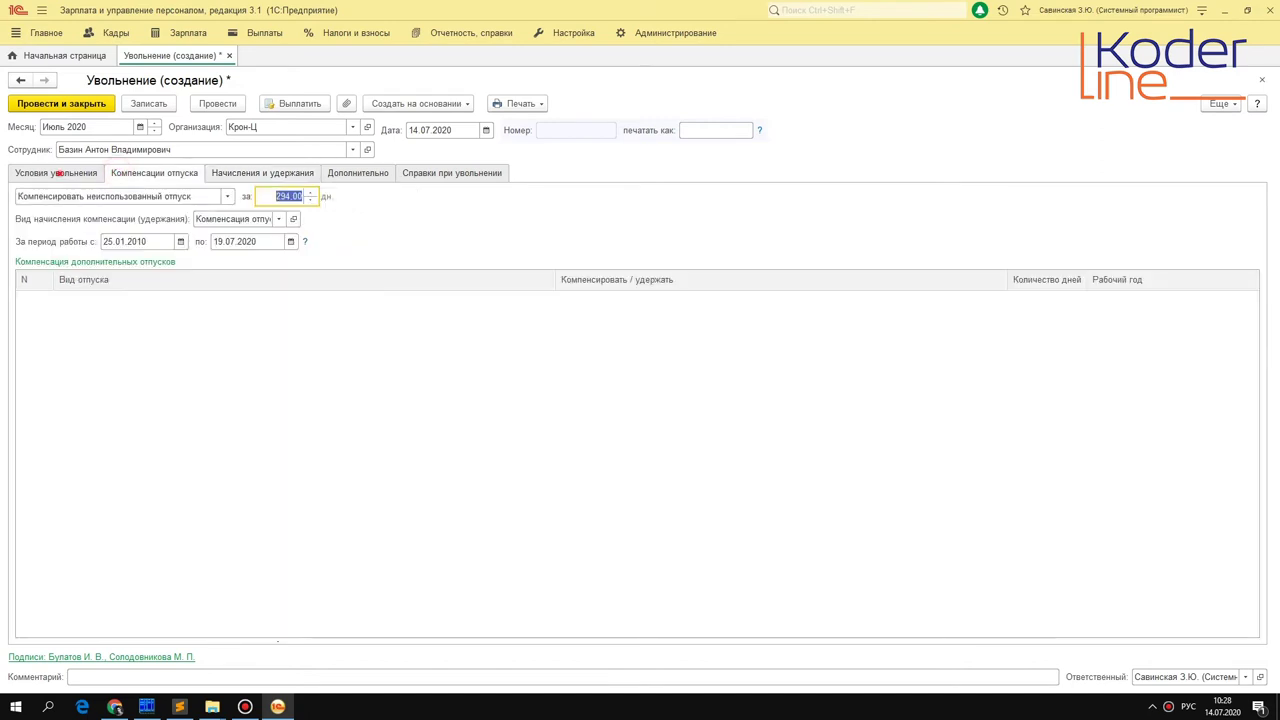
Set the grounds for dismissal to п. 1 ч. 1 ст. 77 (Соглашение сторон) from the full list of grounds.
click(60, 173)
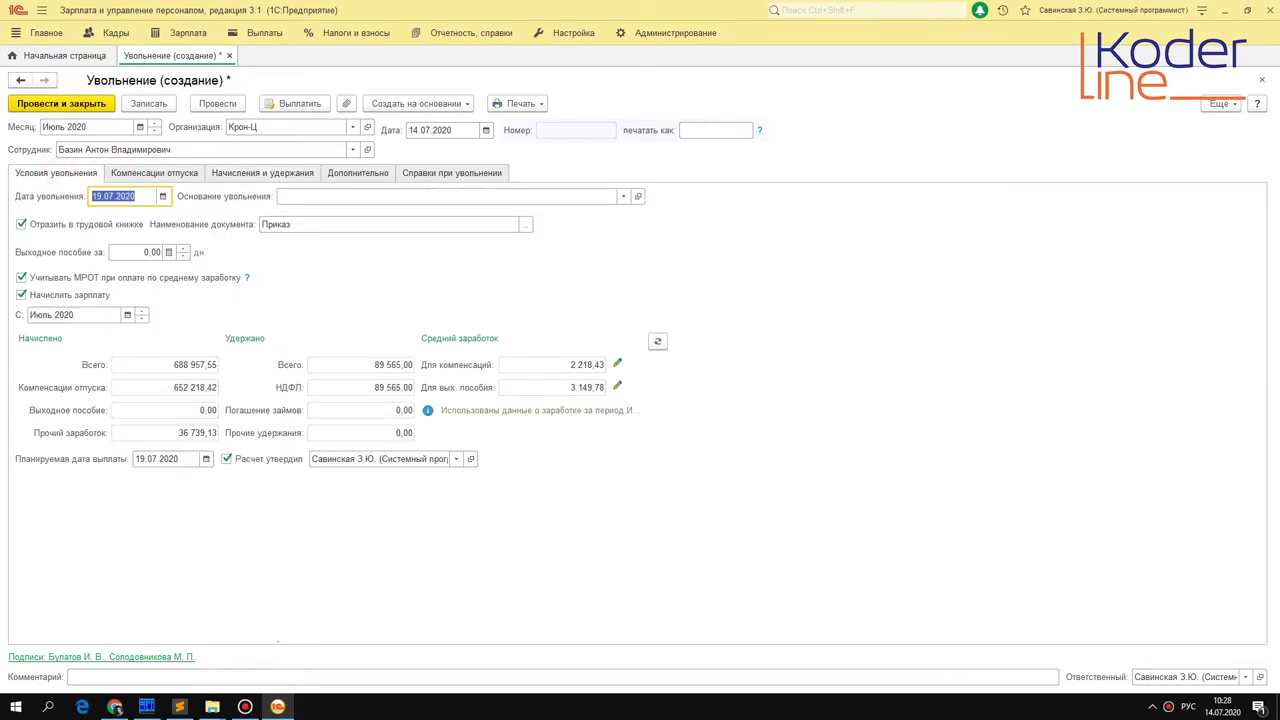
click(324, 196)
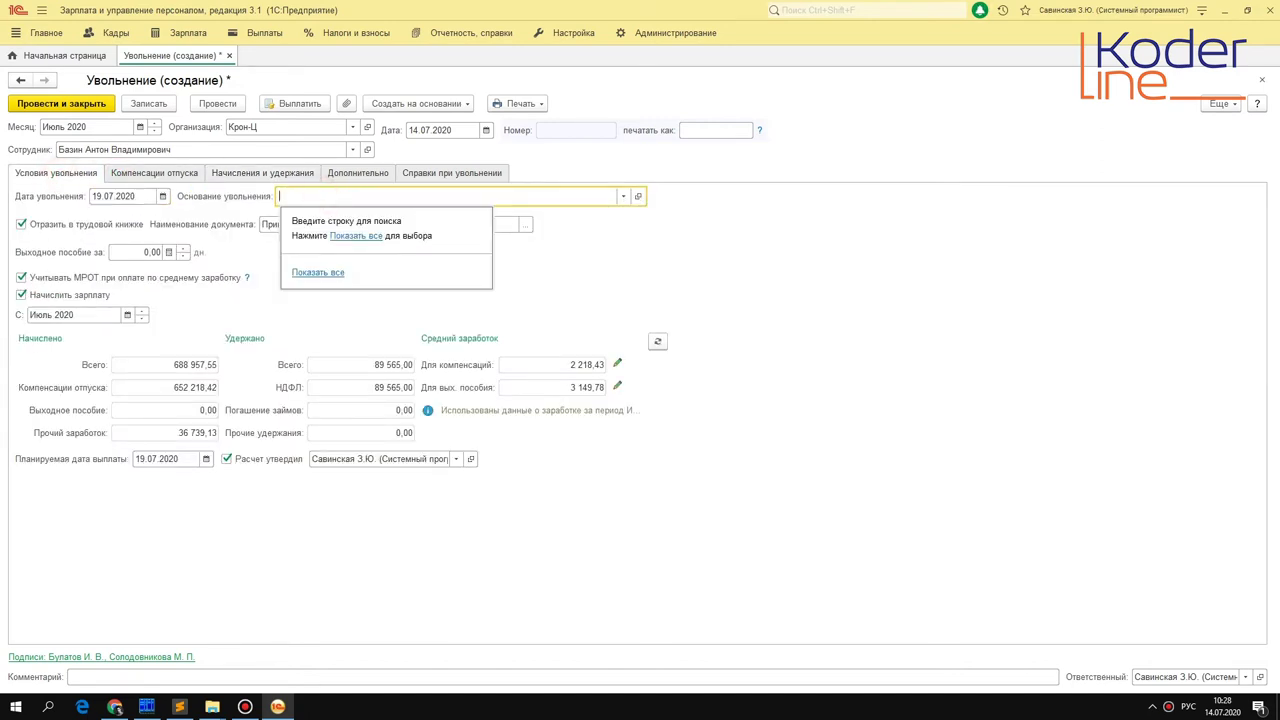
key(F4)
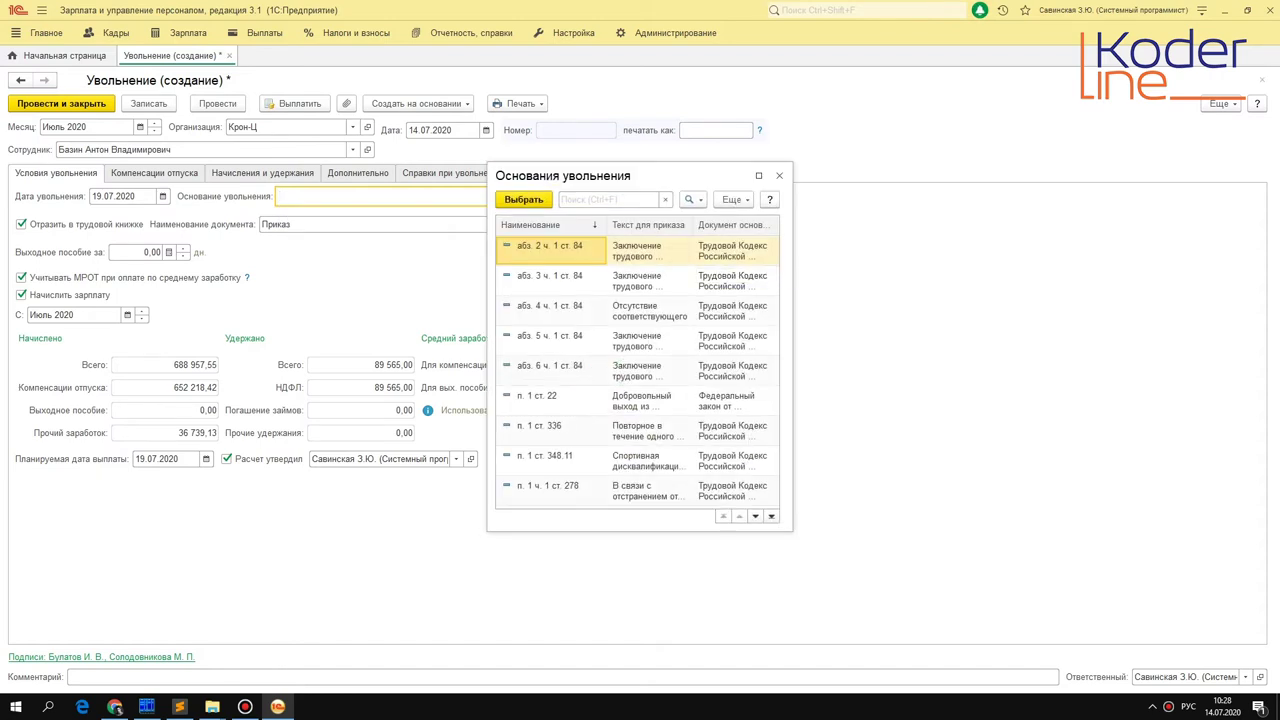
drag(793, 313, 1067, 317)
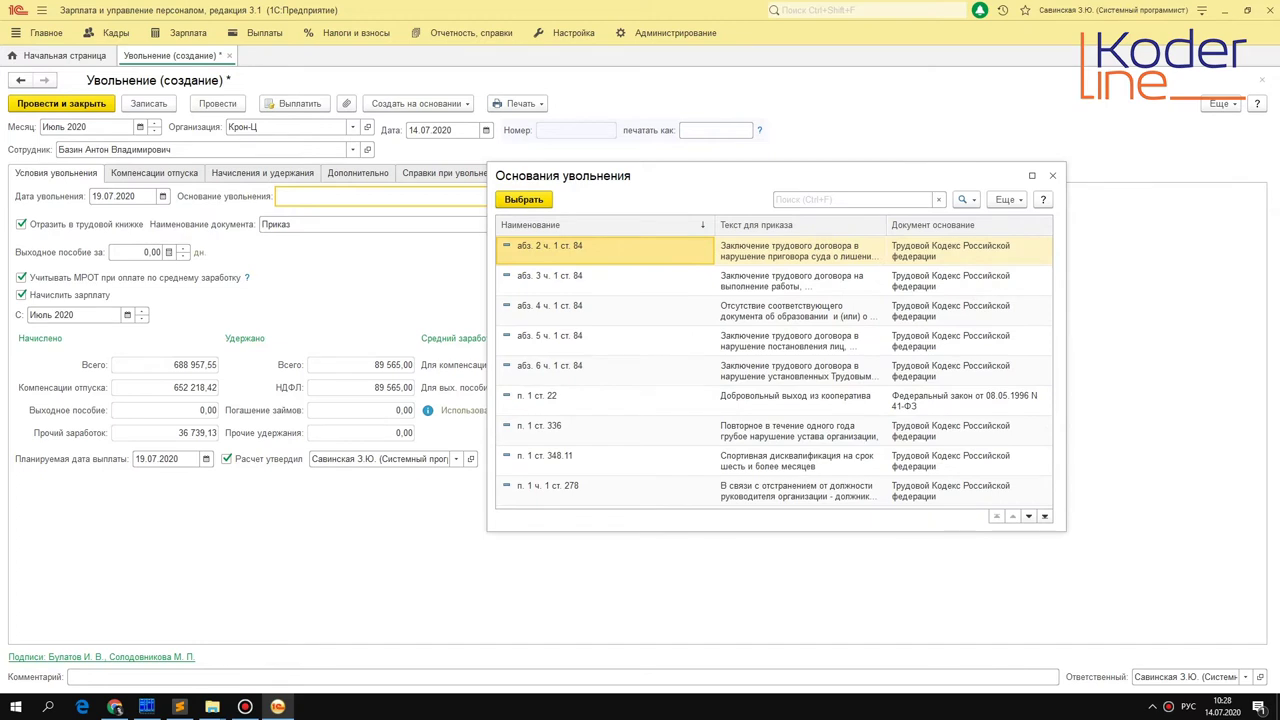
scroll(773, 370, down, 2)
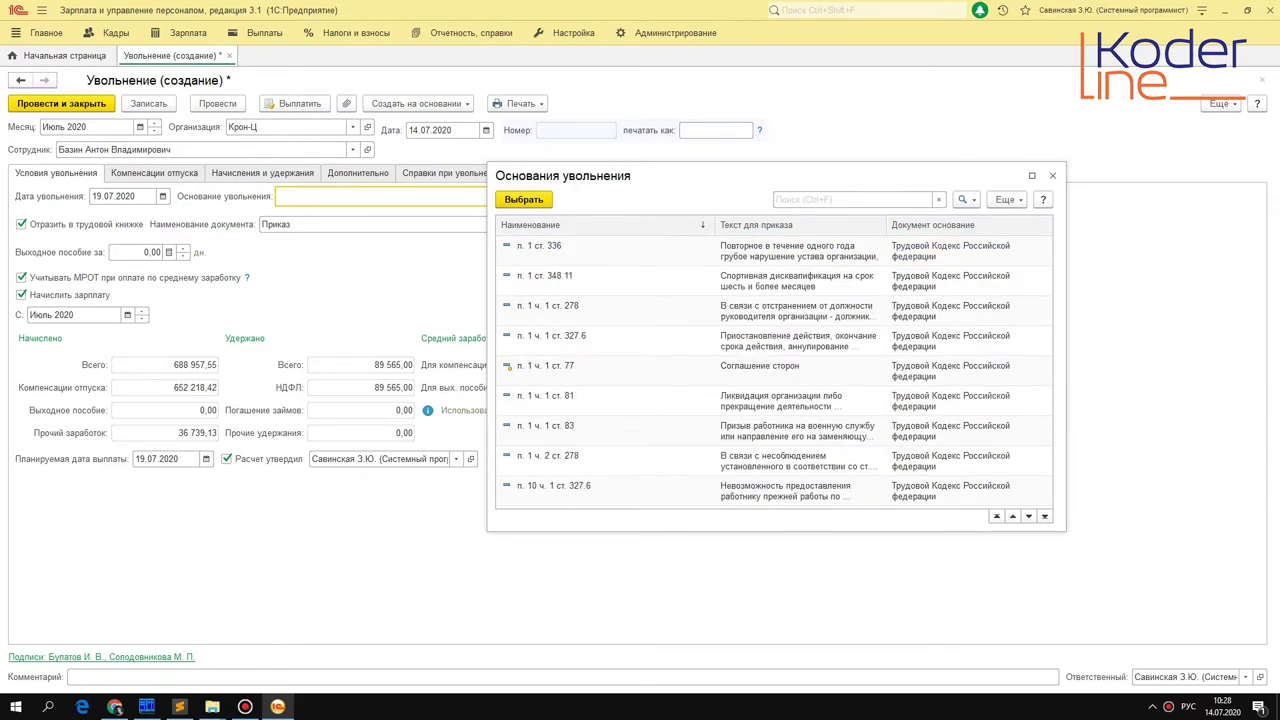
click(748, 360)
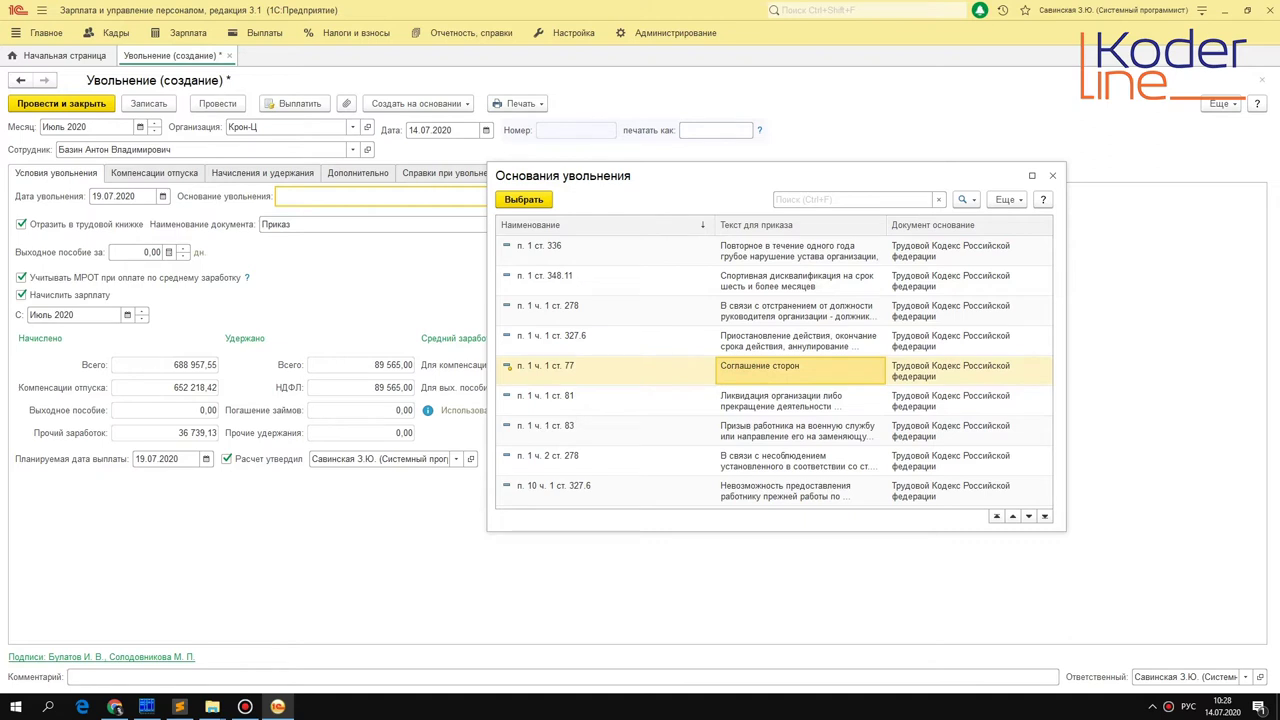
double_click(570, 368)
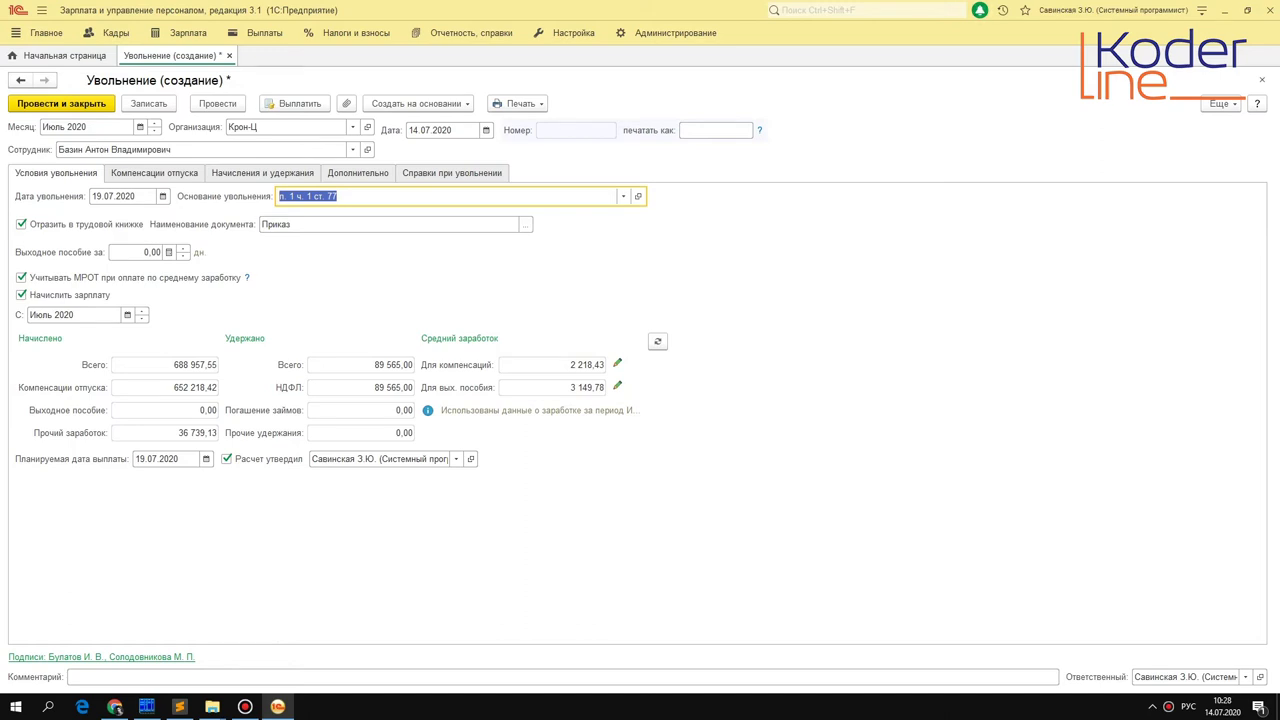
Examine the dismissal's employment record option, severance pay days, planned payment date and the signatories, including the accountant field.
click(21, 224)
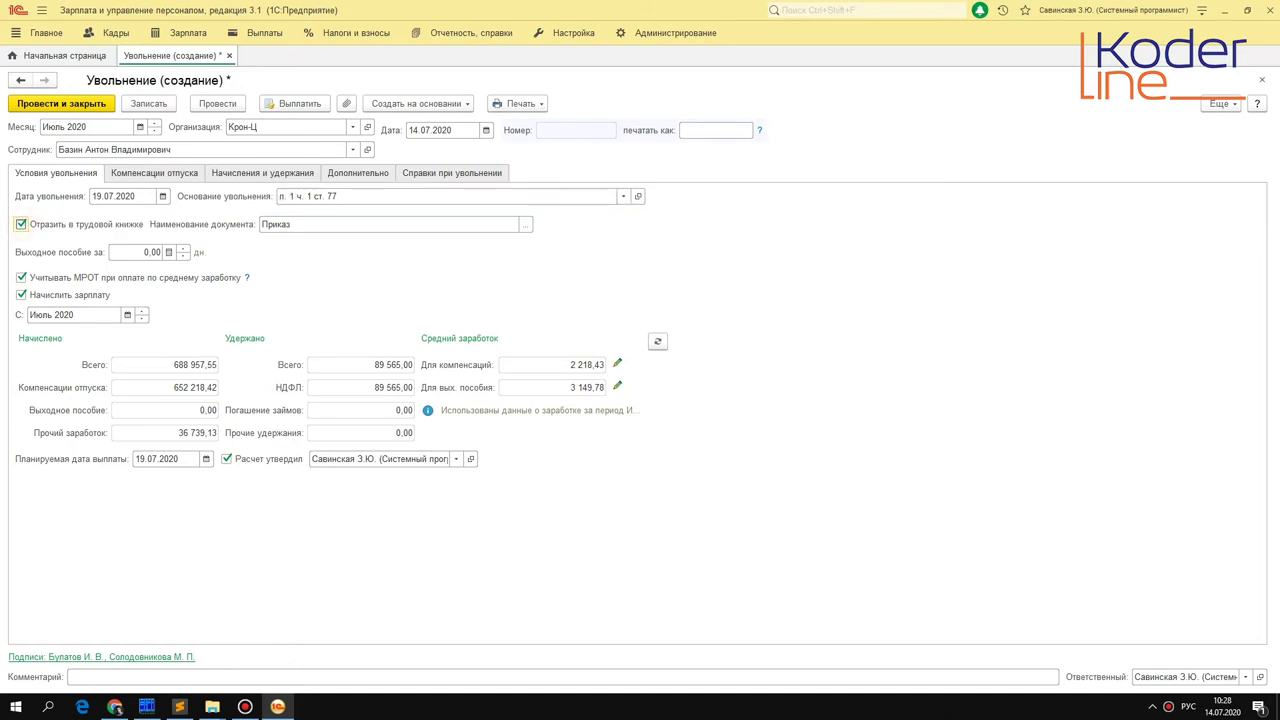
click(21, 224)
click(150, 252)
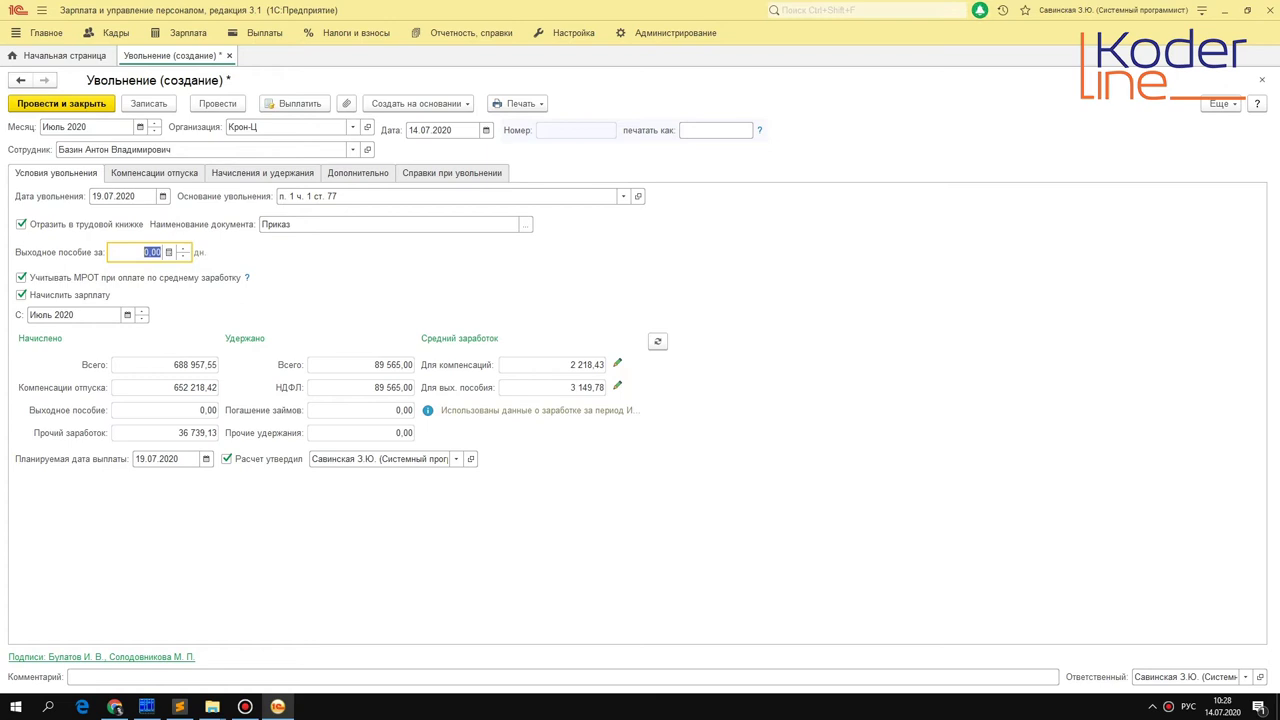
click(156, 458)
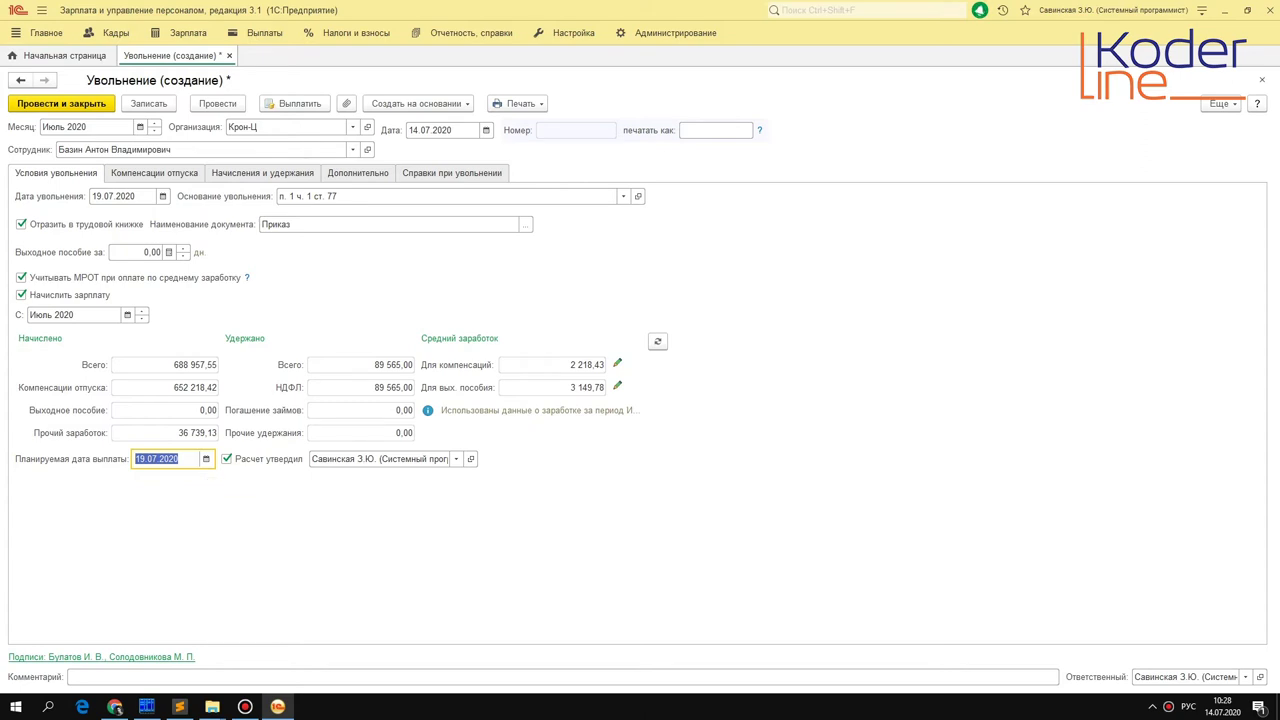
click(135, 657)
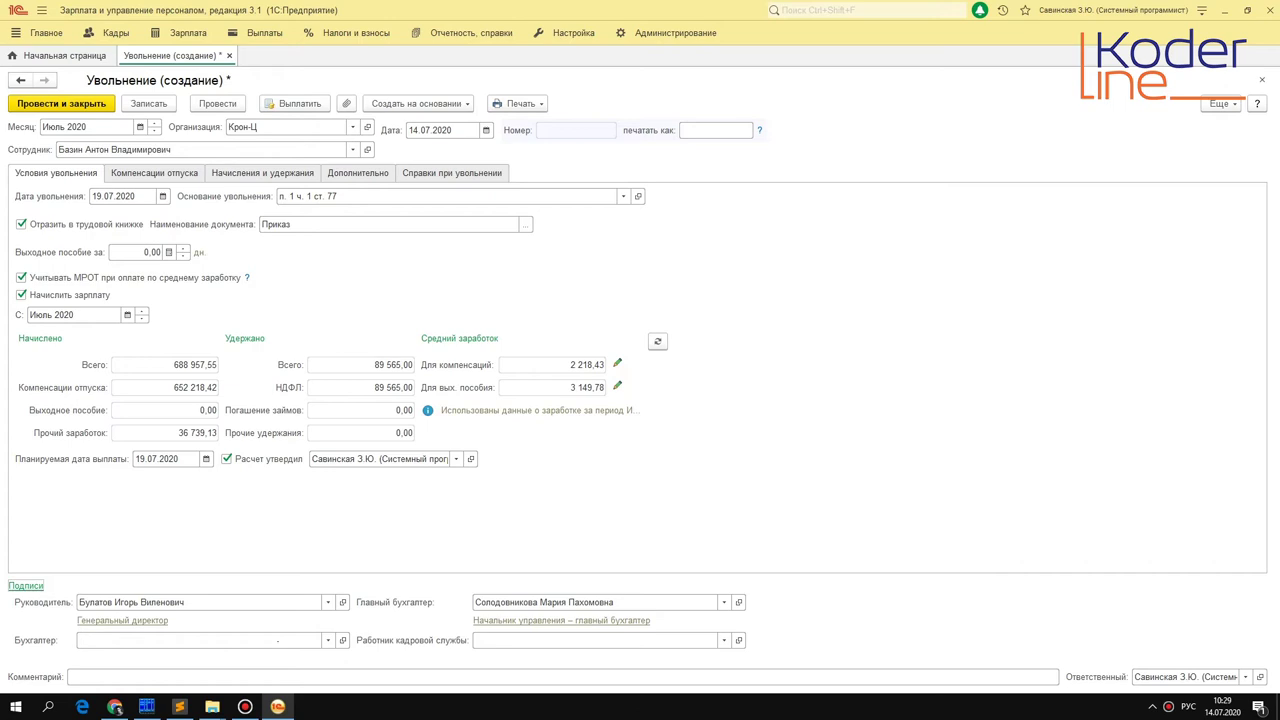
click(80, 640)
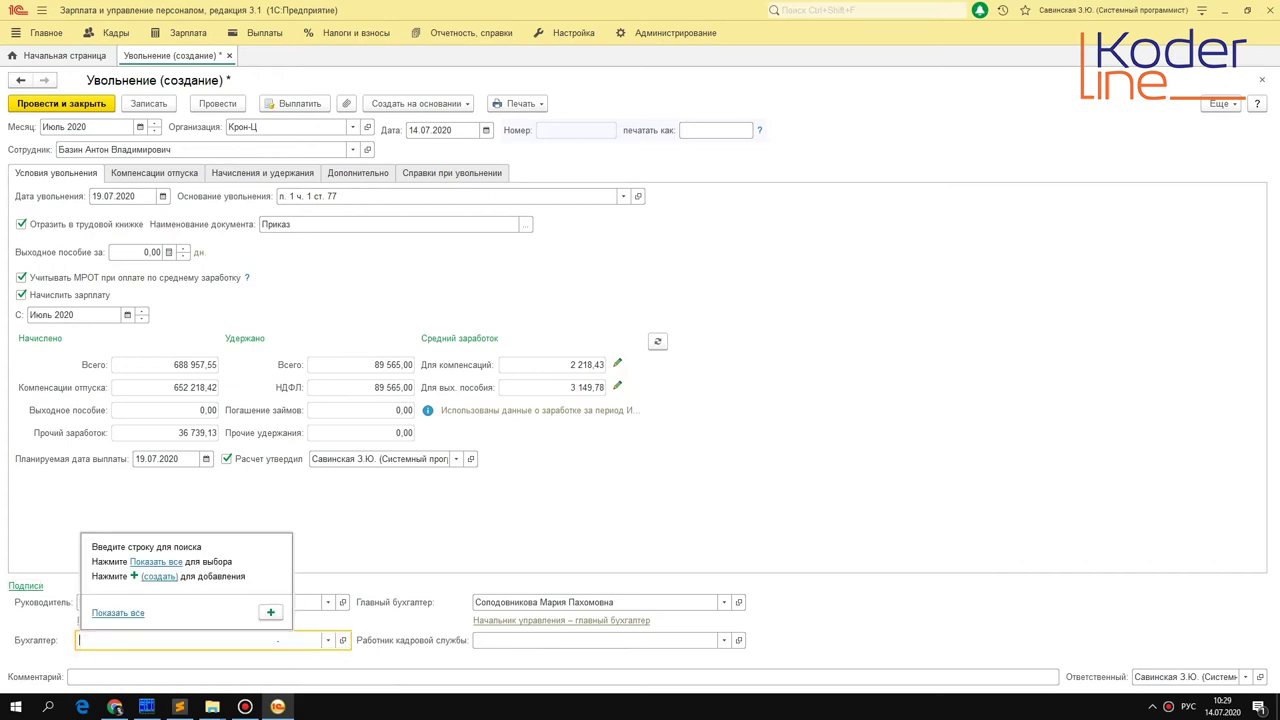
click(30, 587)
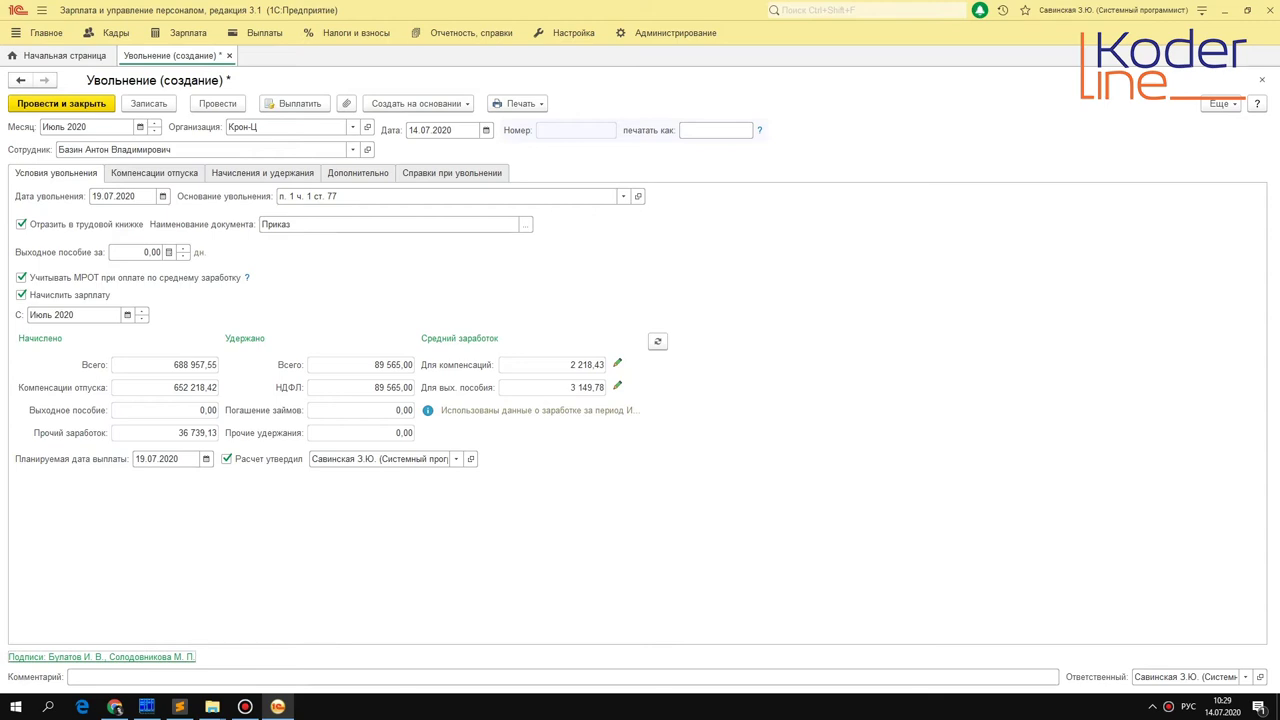
Review the dismissal's vacation compensation days and work period, the accruals, the additional details and the available dismissal certificates.
click(155, 172)
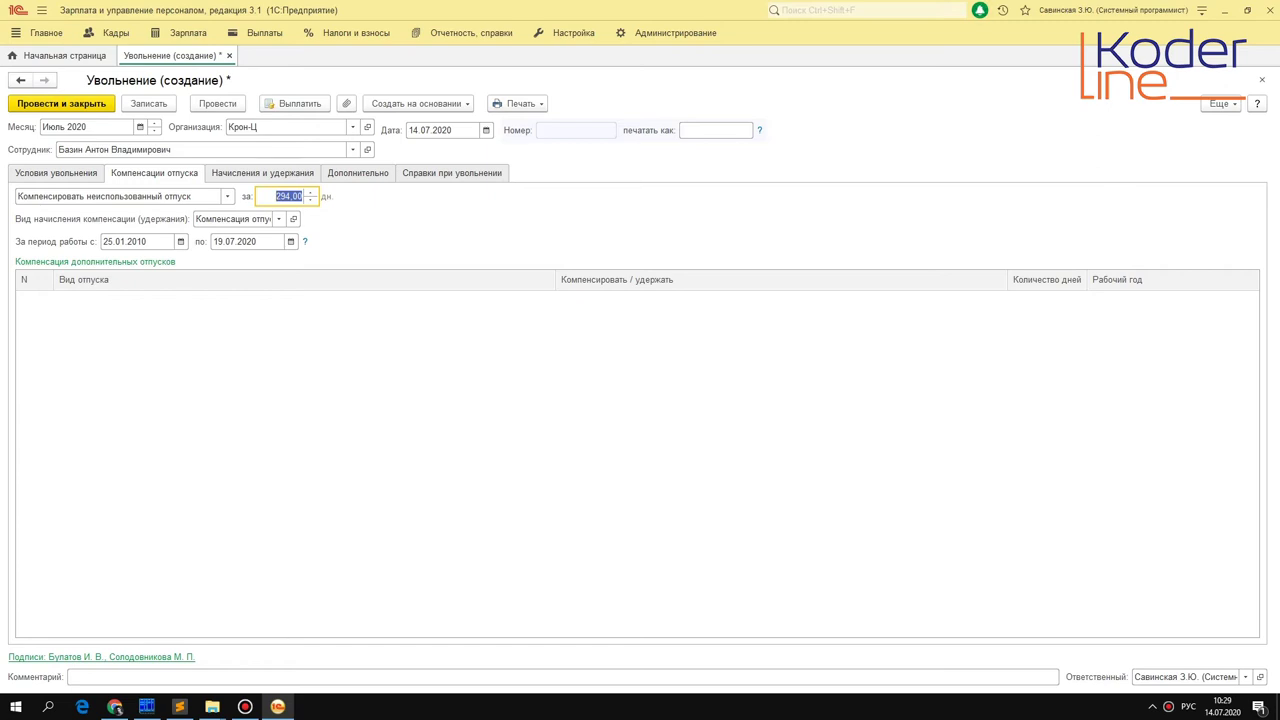
click(124, 241)
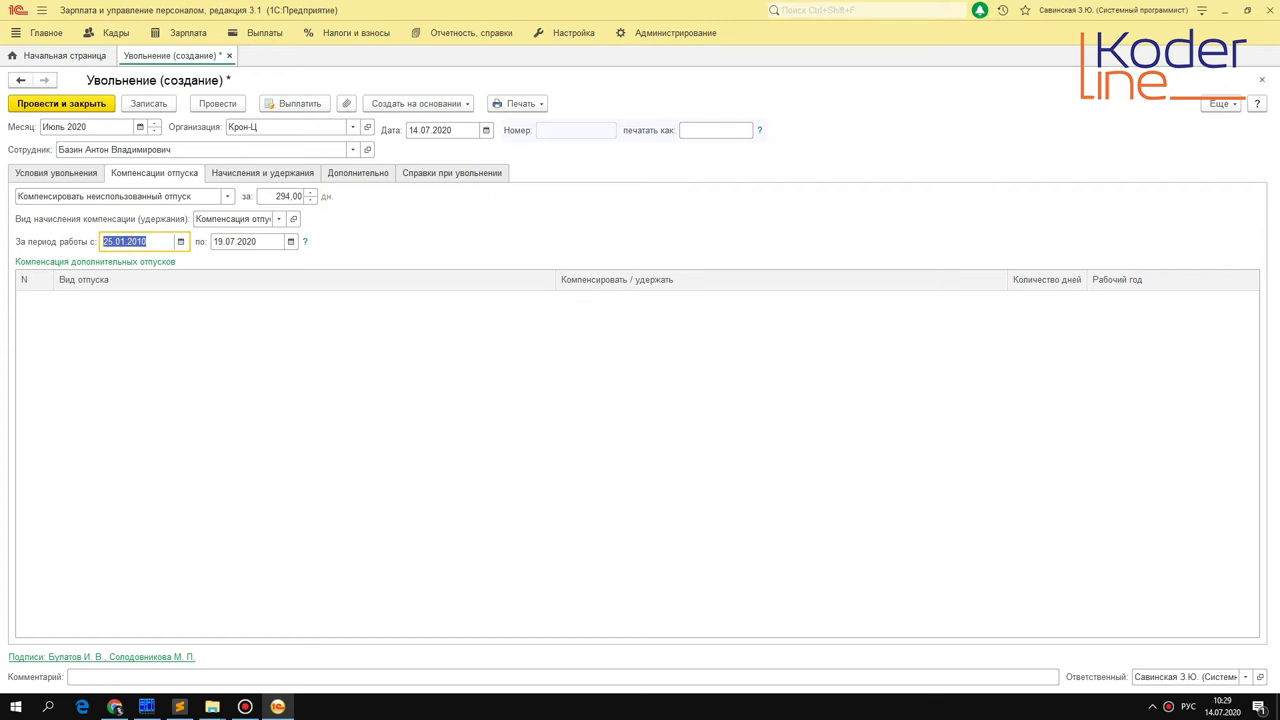
click(234, 241)
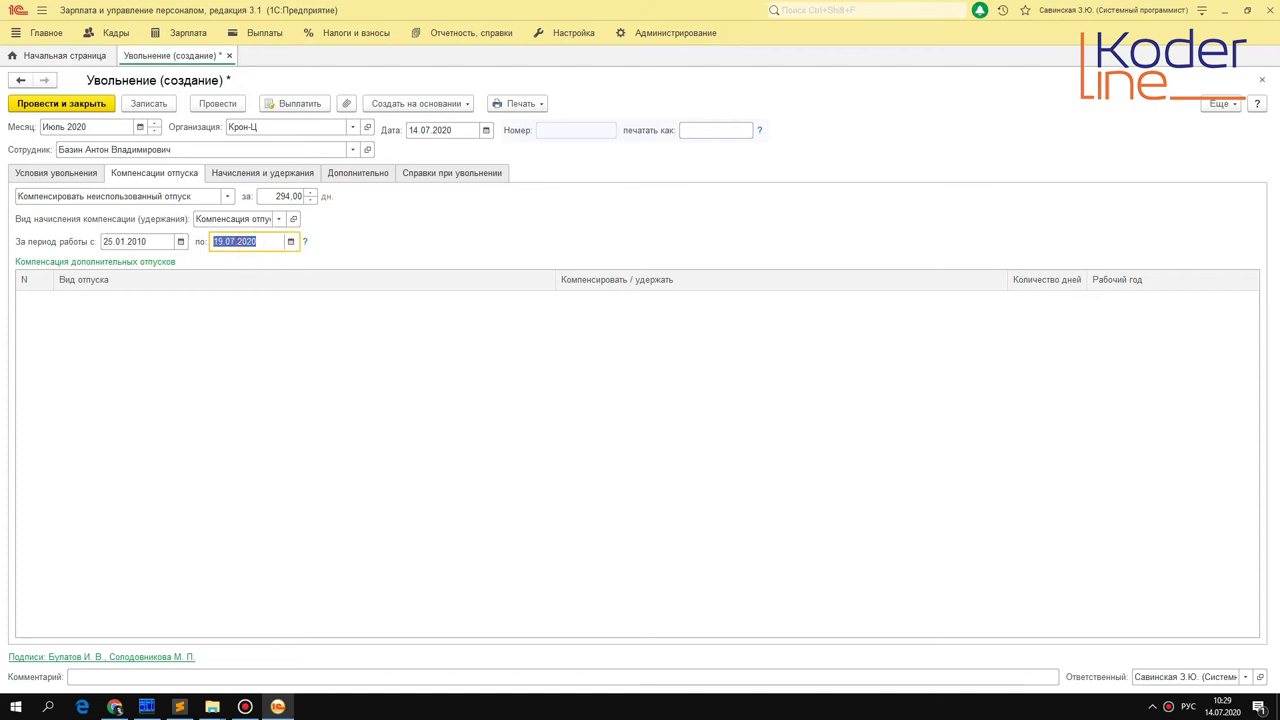
click(272, 173)
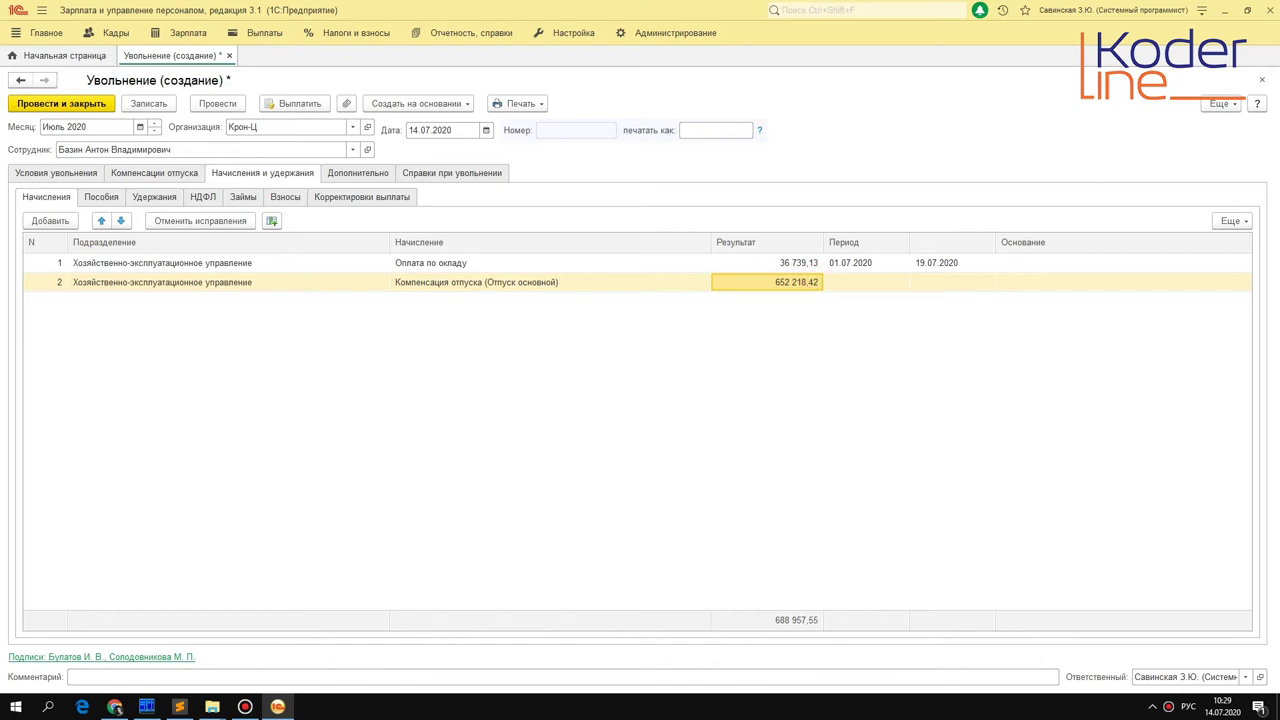
click(335, 172)
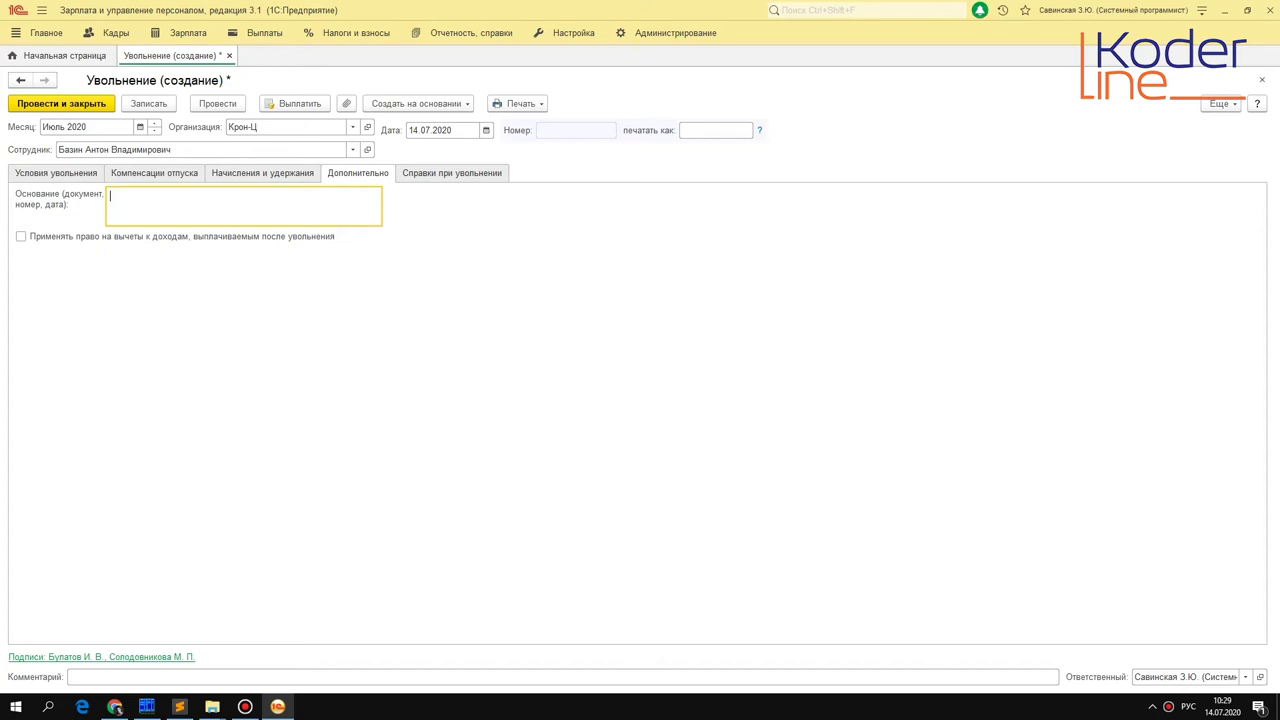
click(463, 172)
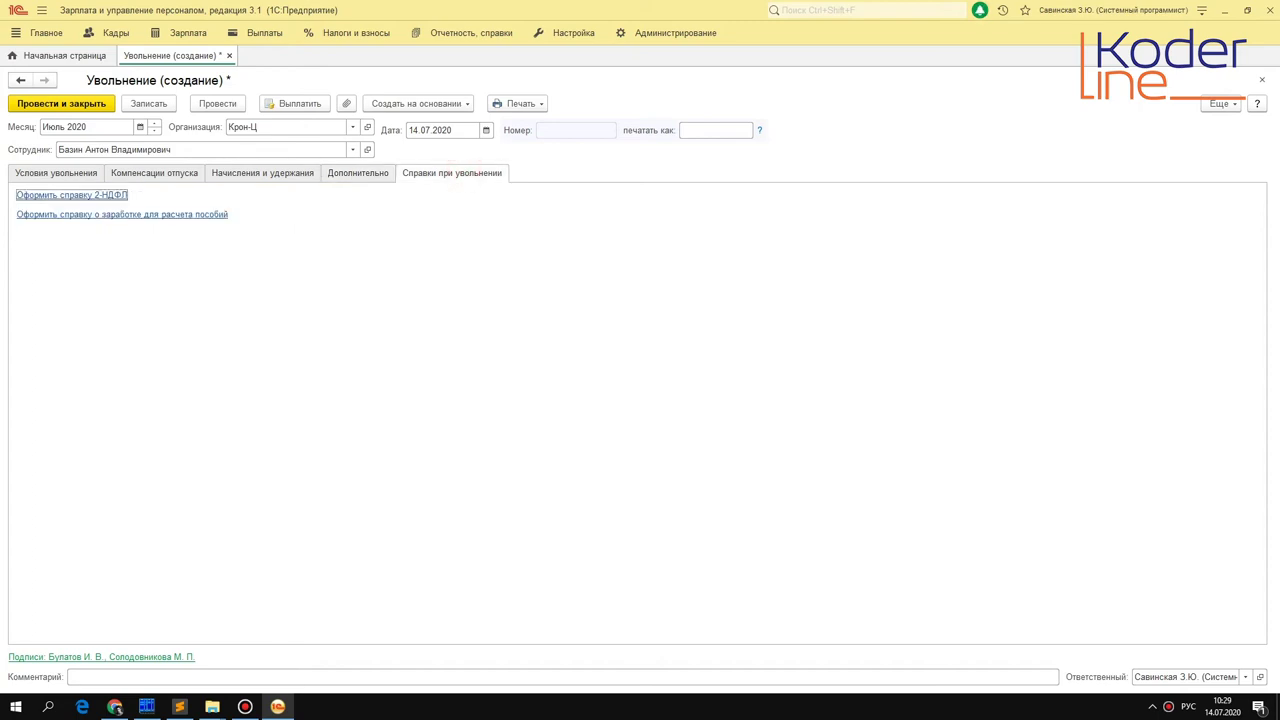
Post the dismissal document, accepting the employee's registered August absence, and check its assigned number.
click(224, 105)
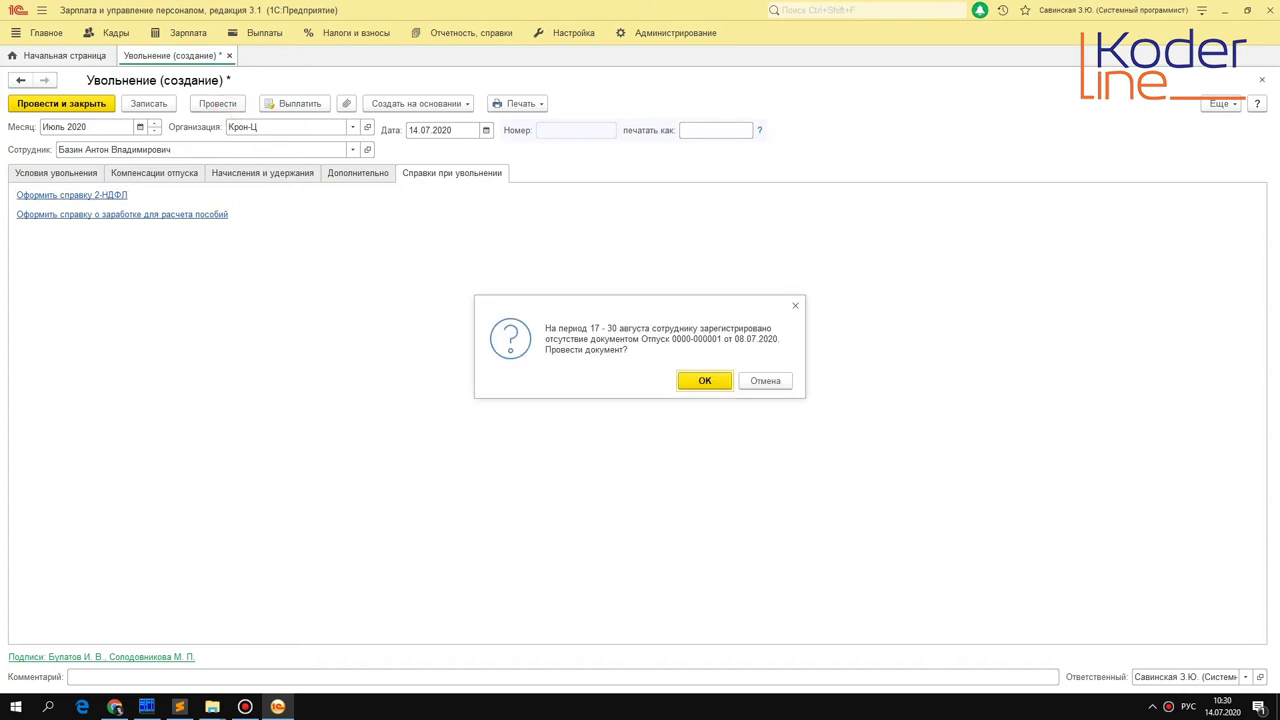
click(715, 380)
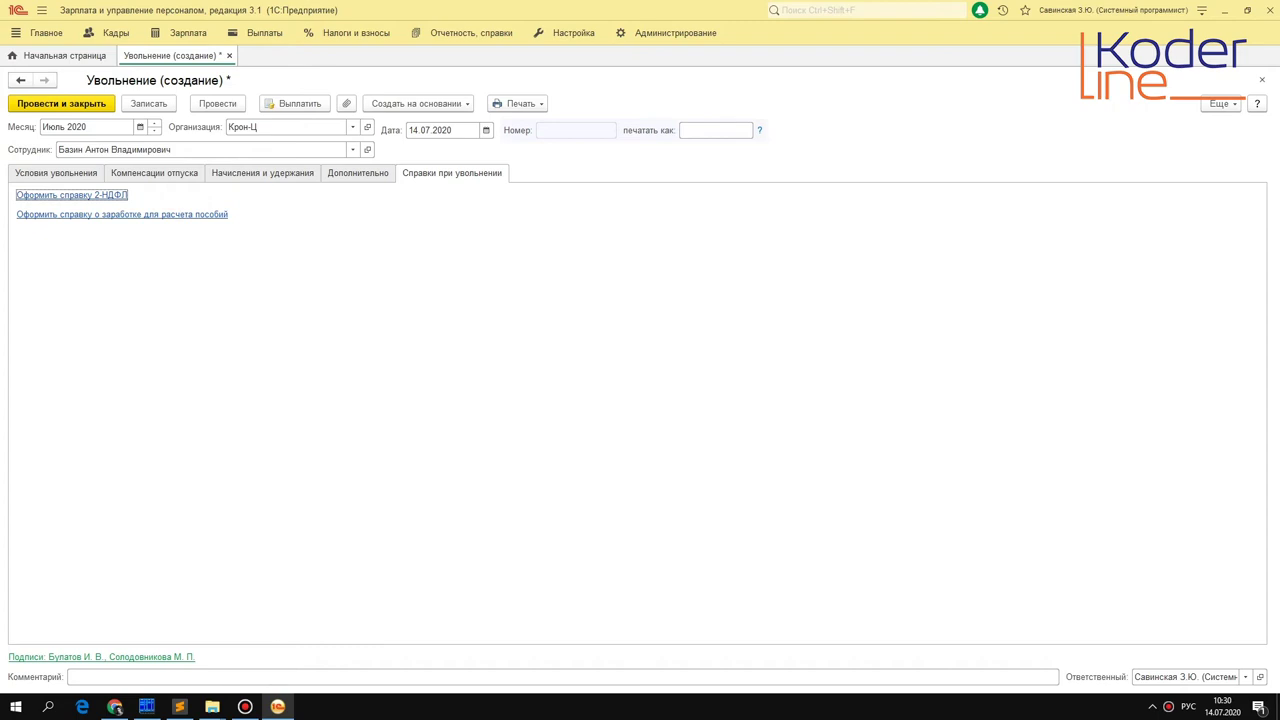
double_click(580, 131)
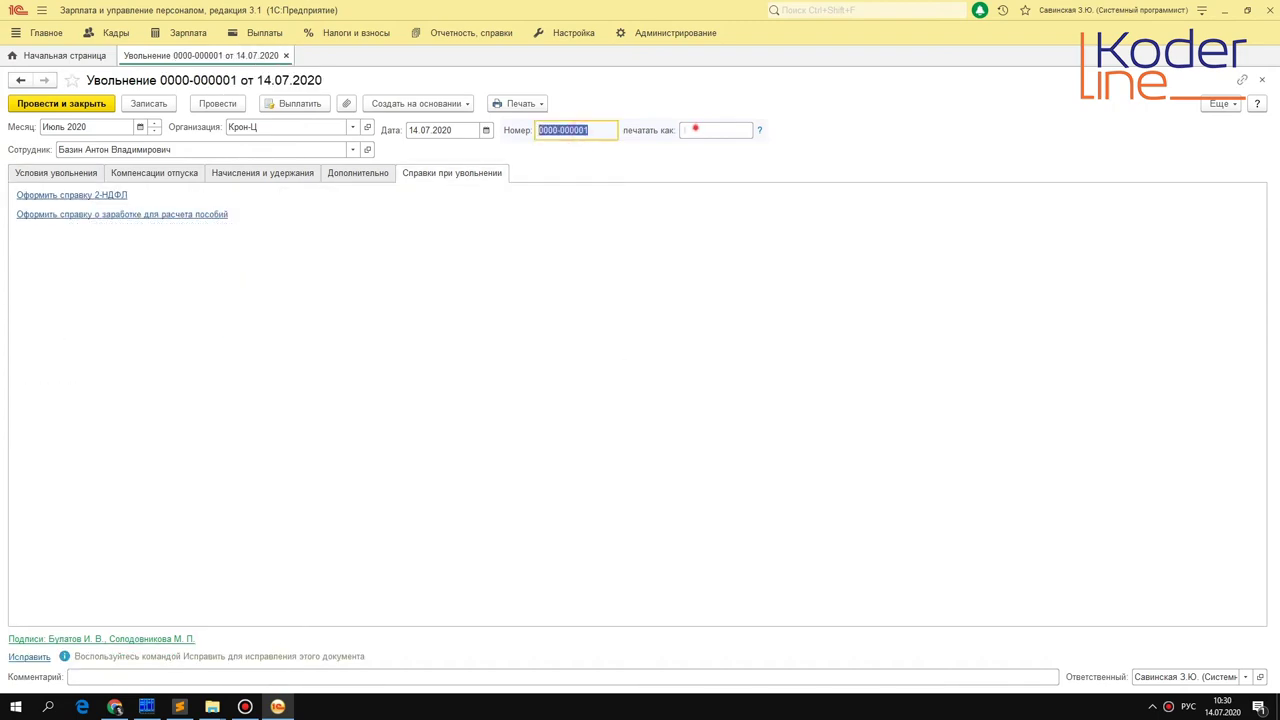
Set the dismissal's printed number to 1а and post the document again.
click(695, 128)
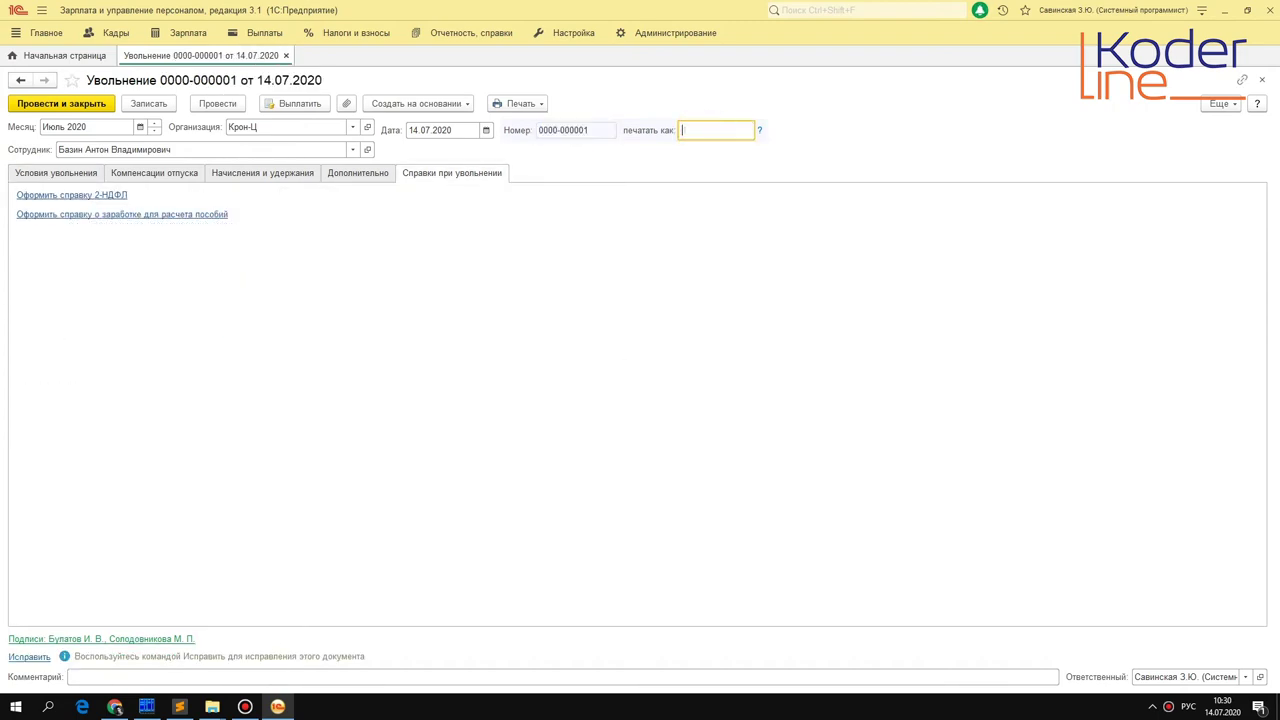
text(а)
click(217, 103)
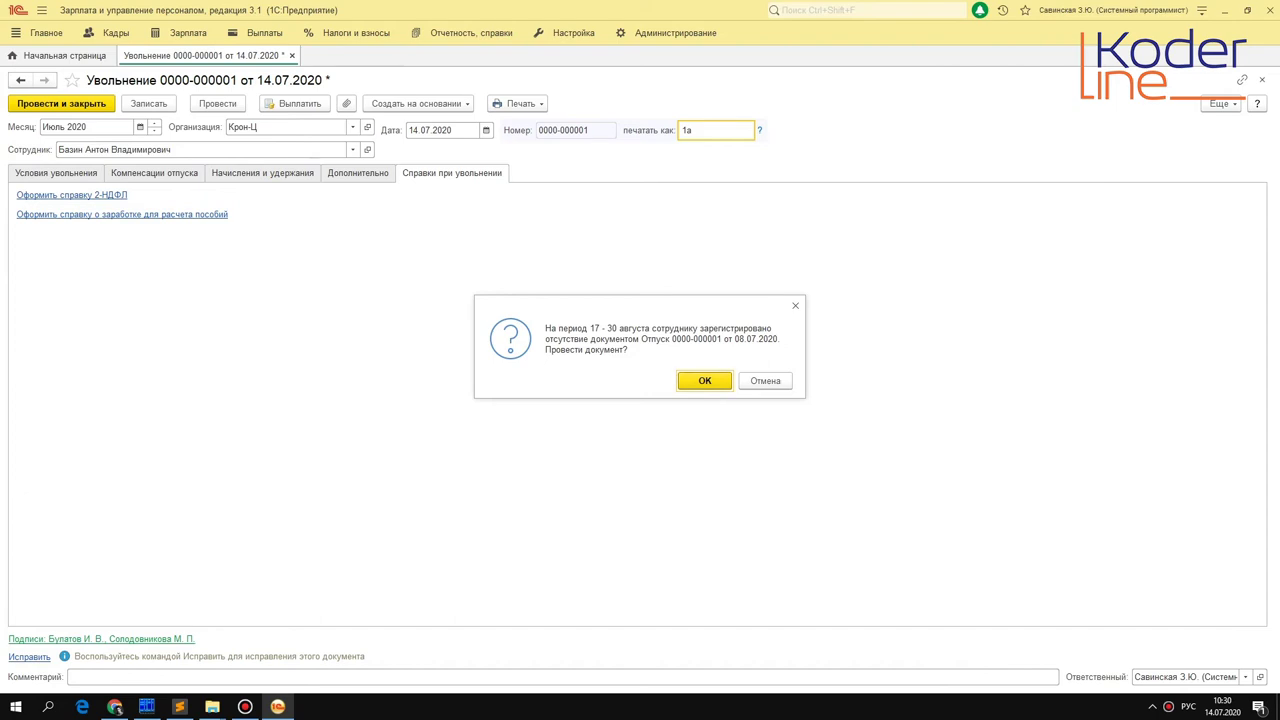
key(Return)
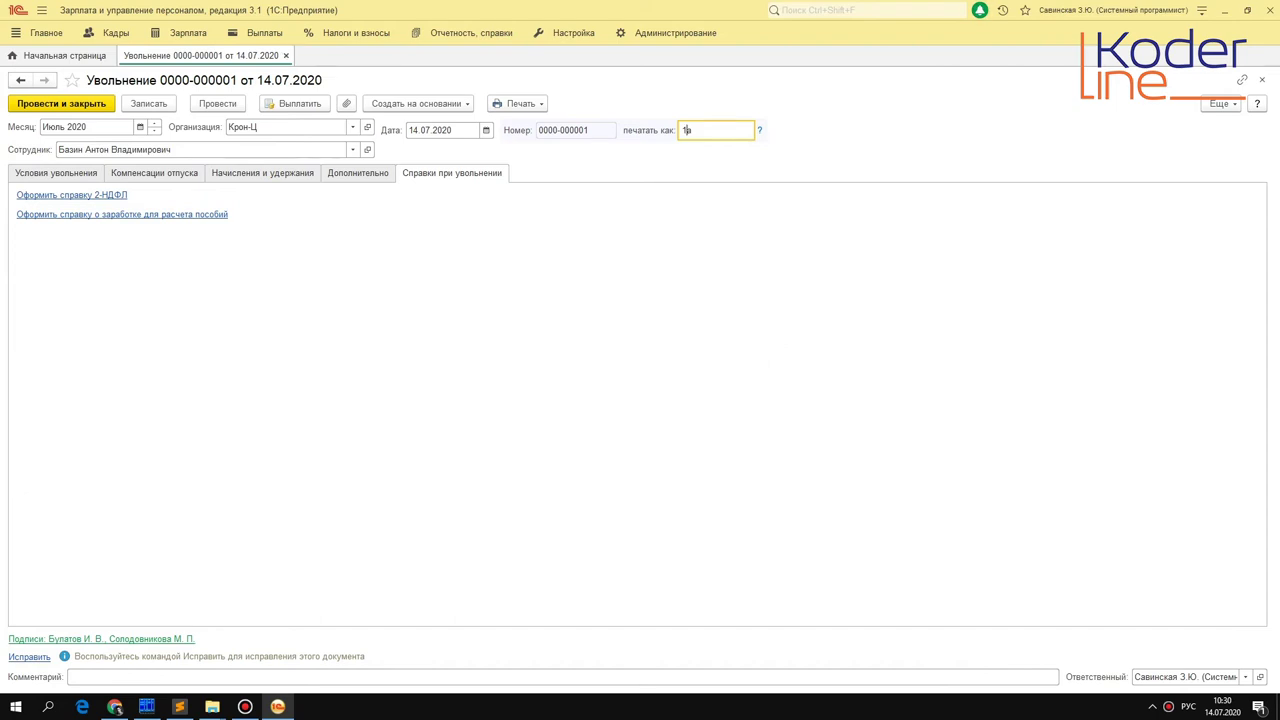
Preview the Приказ об увольнении (Т-8), examine its document number, dismissal grounds and signature lines, and close it.
click(520, 103)
click(522, 103)
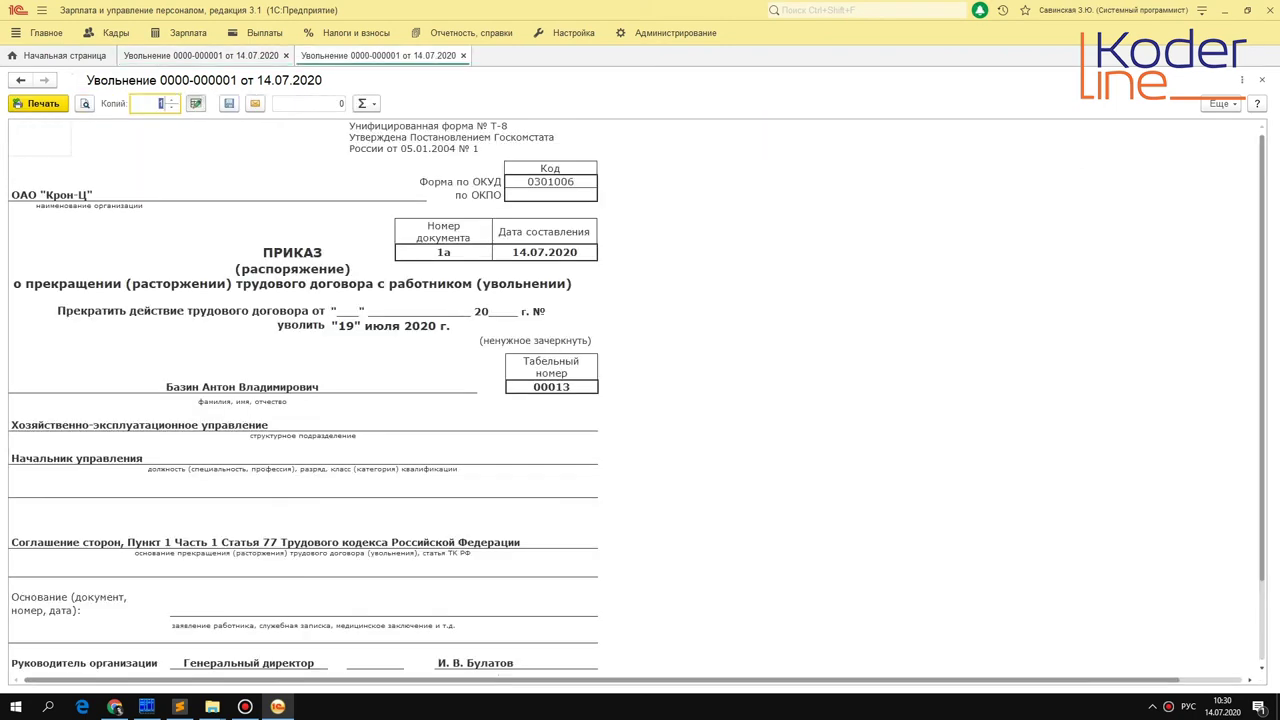
click(443, 252)
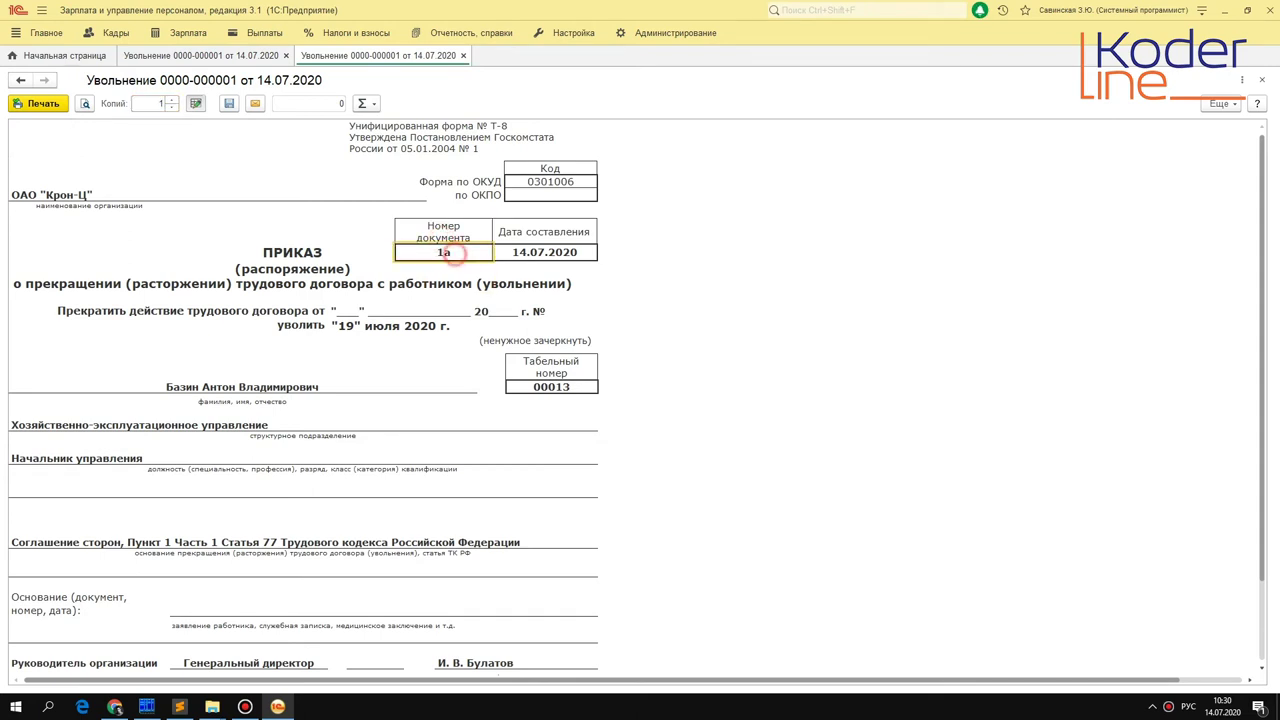
scroll(443, 258, down, 3)
scroll(68, 322, up, 2)
click(68, 322)
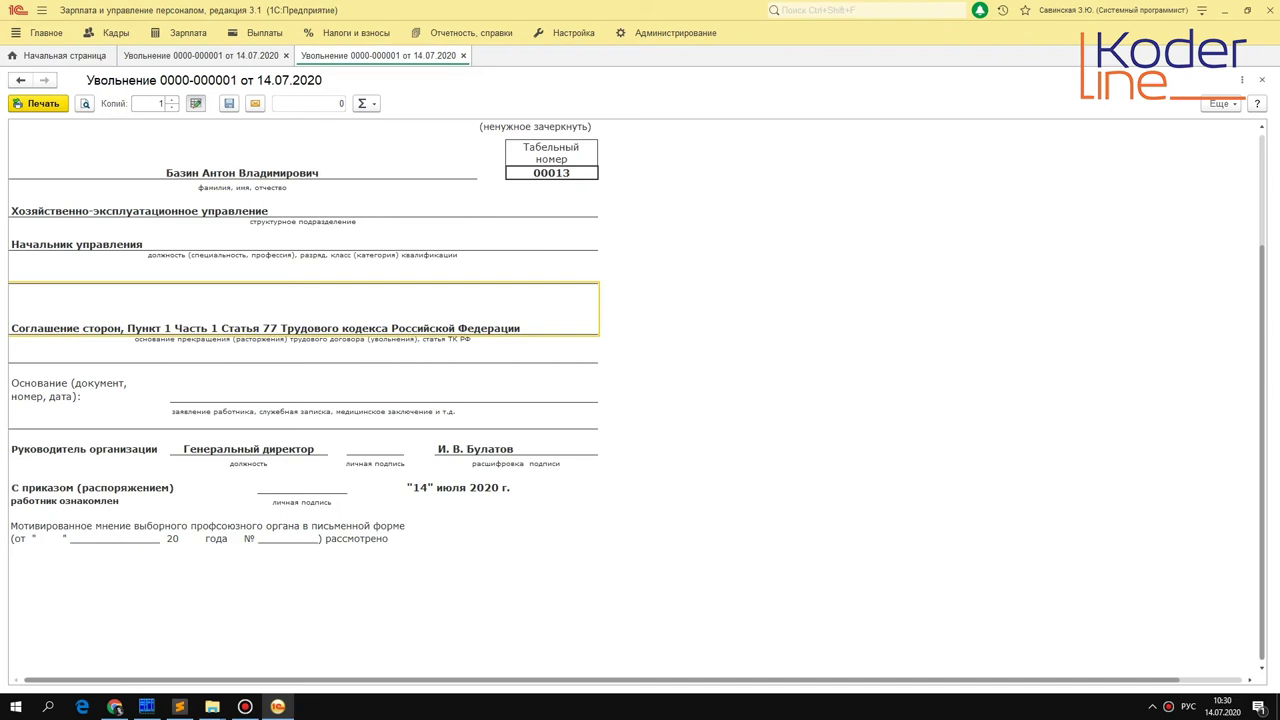
click(375, 448)
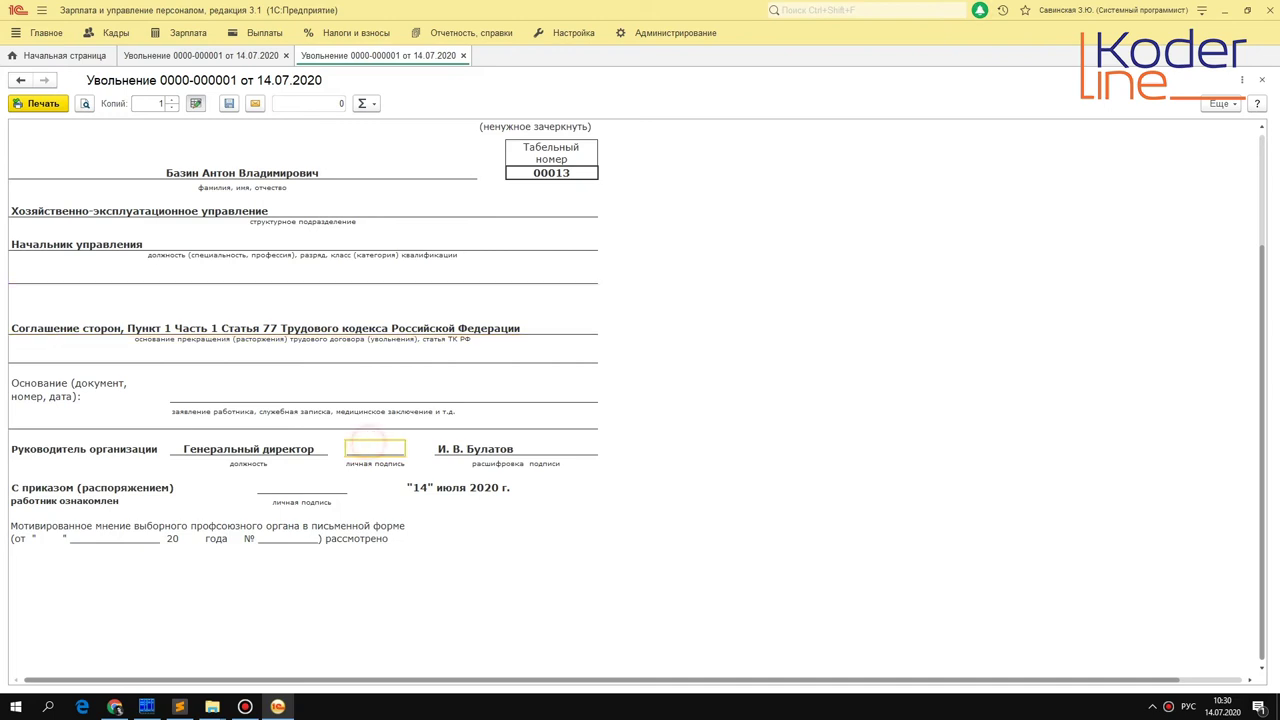
click(301, 487)
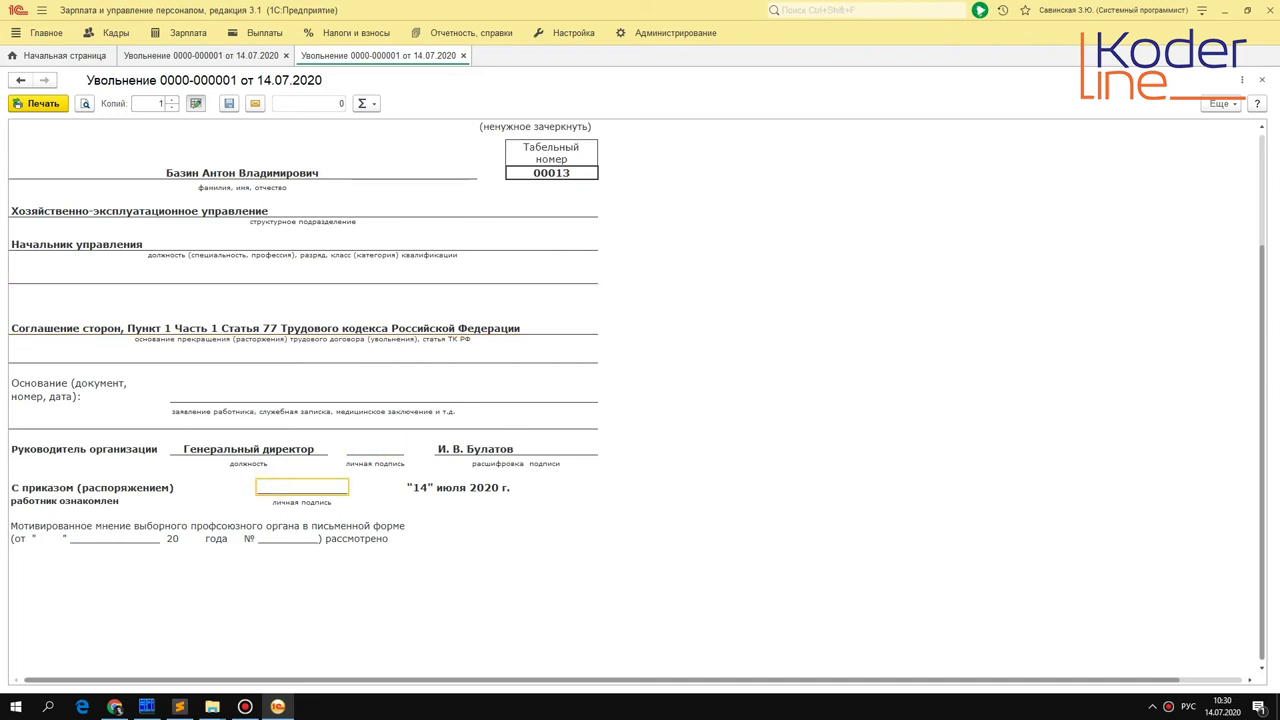
scroll(636, 400, up, 1)
click(376, 476)
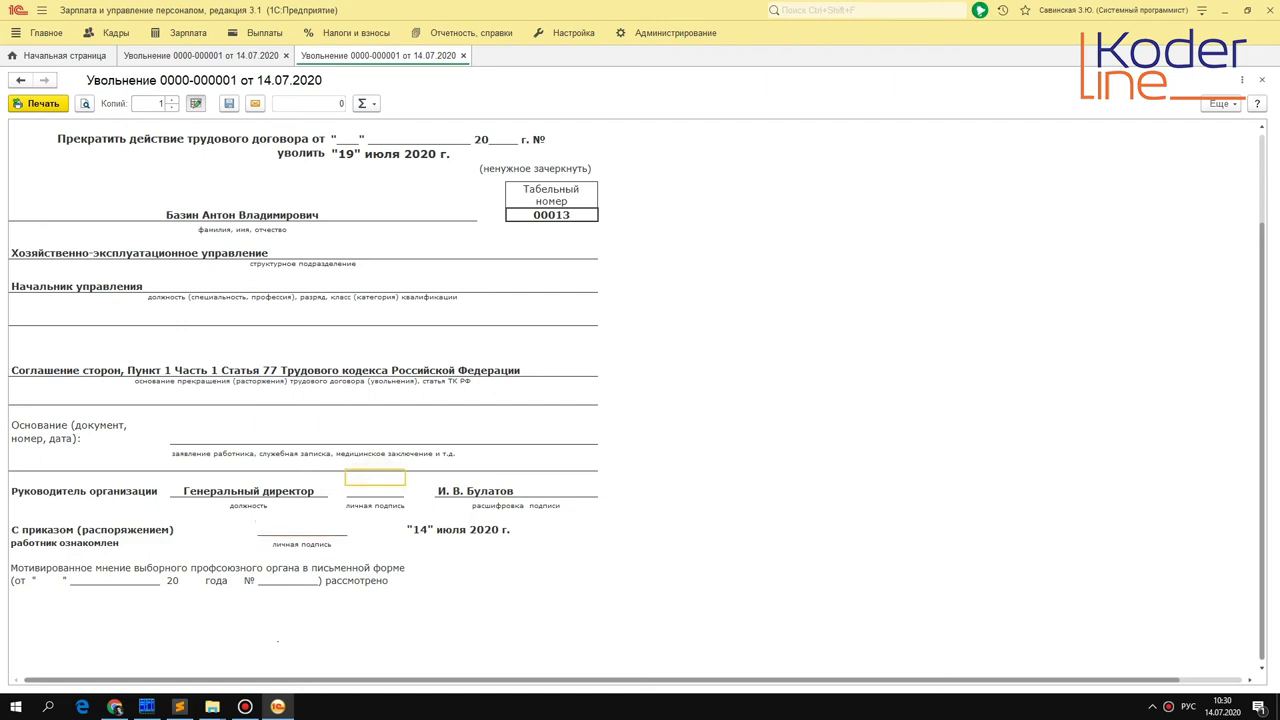
key(Escape)
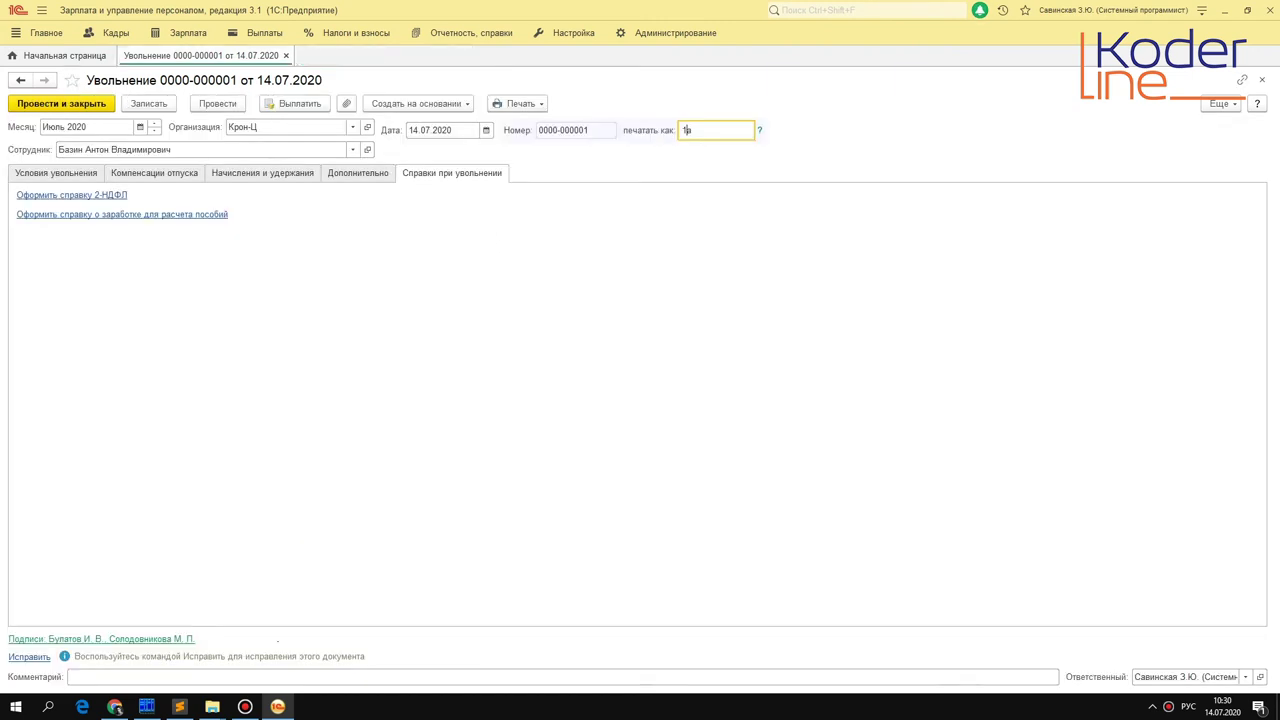
Preview the Записка-расчет при увольнении (Т-61), read through its vacation pay calculation and close it.
click(520, 103)
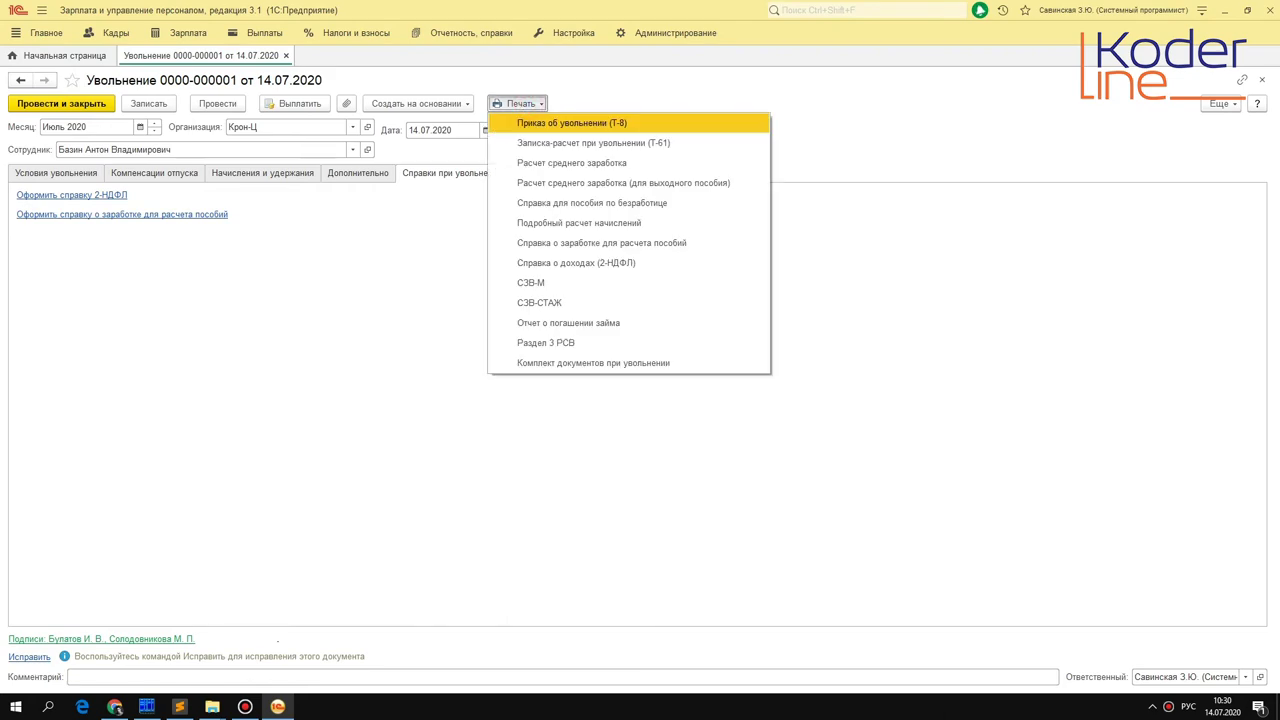
click(610, 147)
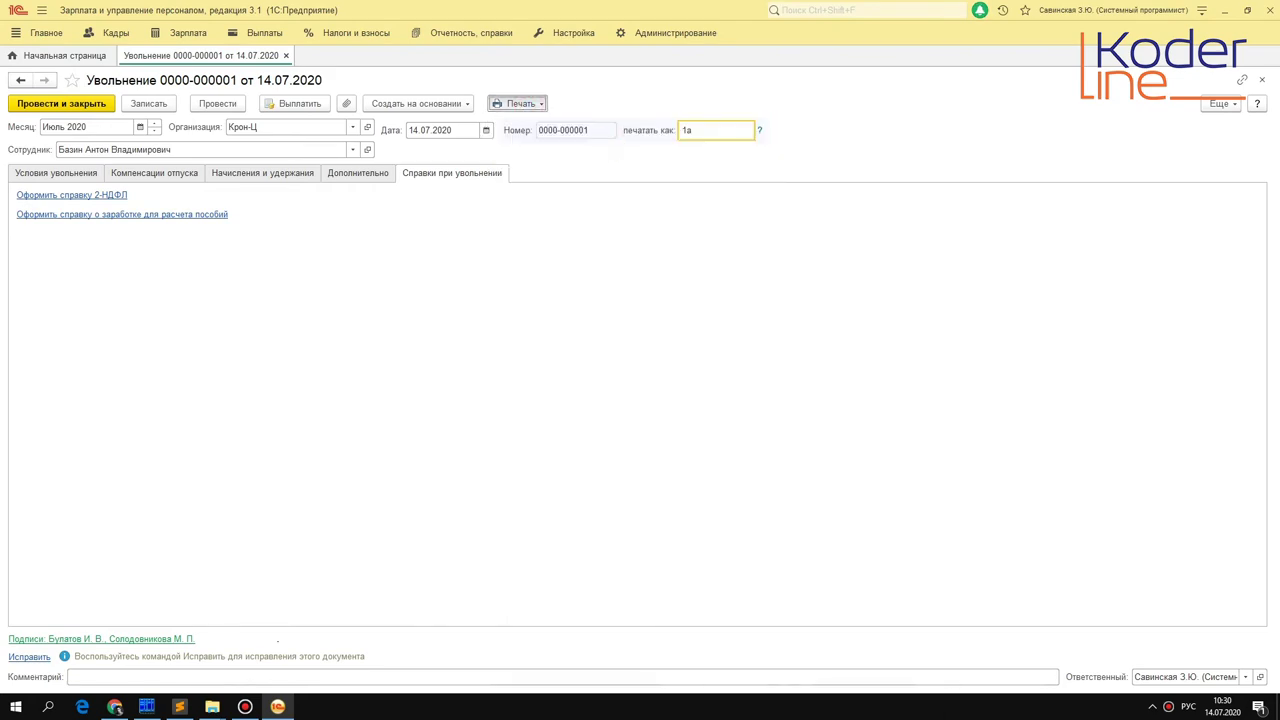
scroll(340, 400, down, 10)
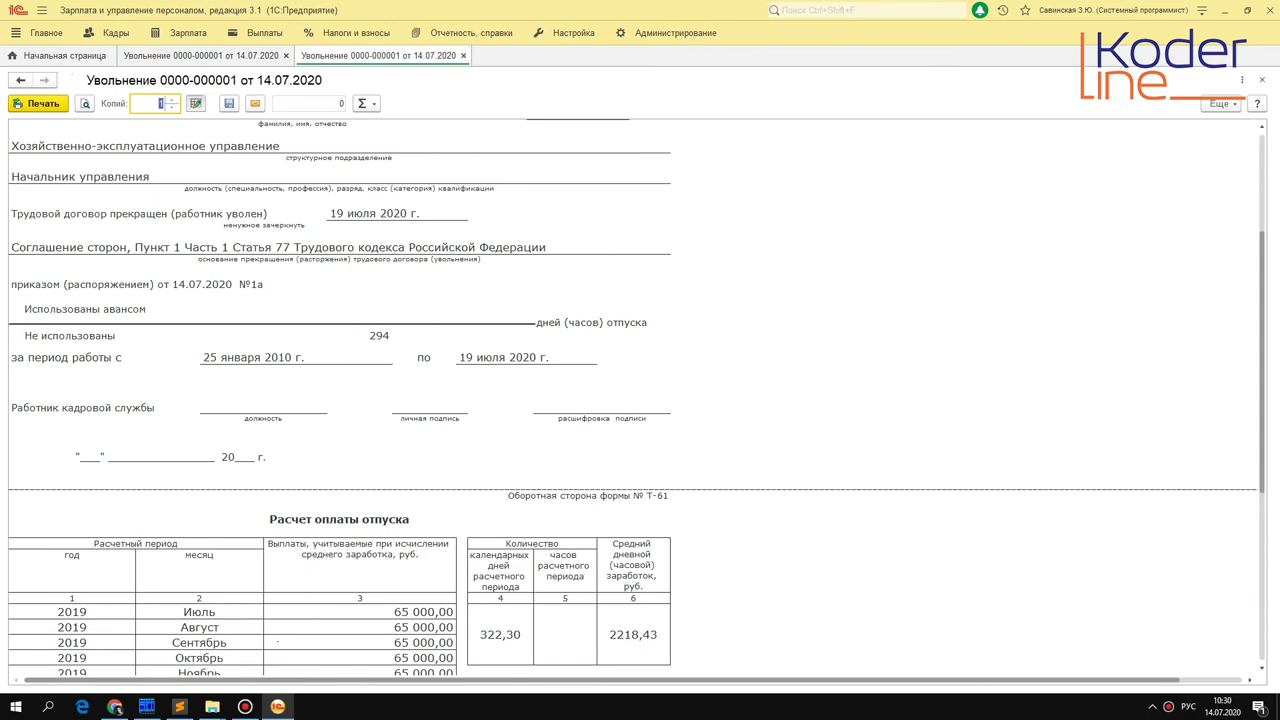
scroll(340, 330, down, 4)
scroll(340, 330, up, 4)
key(Escape)
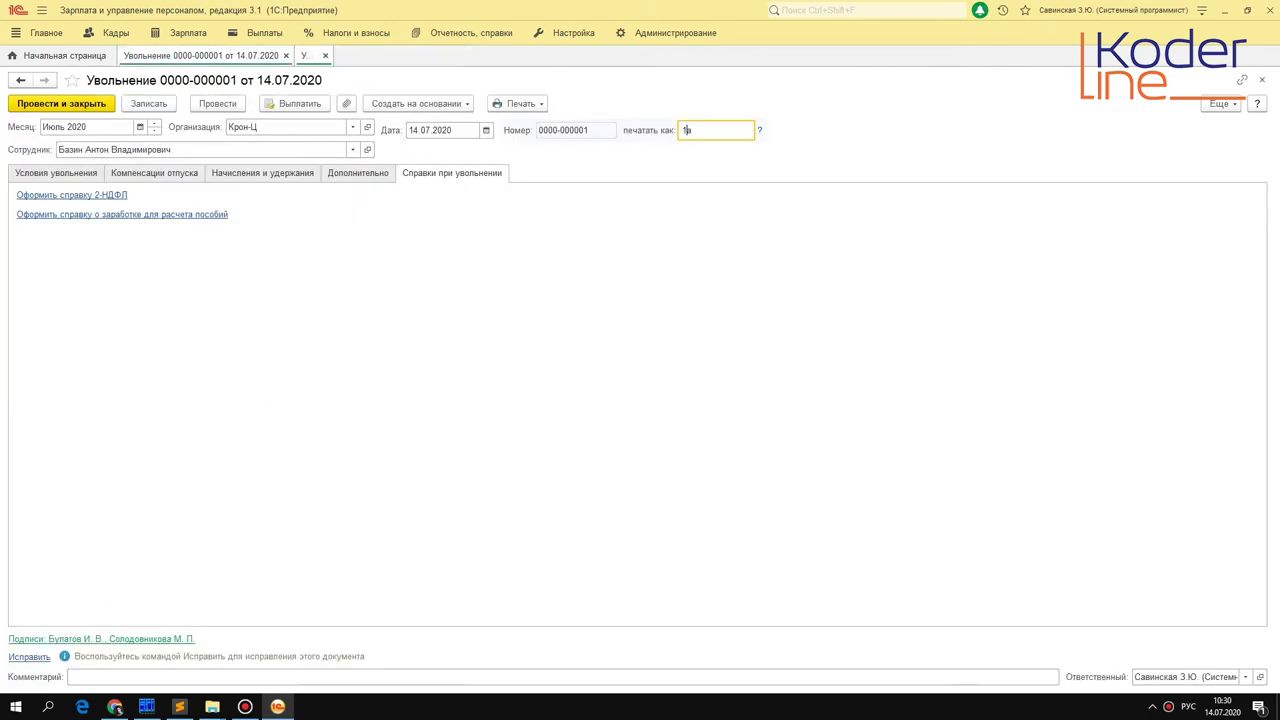
Preview the Справка для пособия по безработице, read through the average earnings certificate and close it.
click(499, 104)
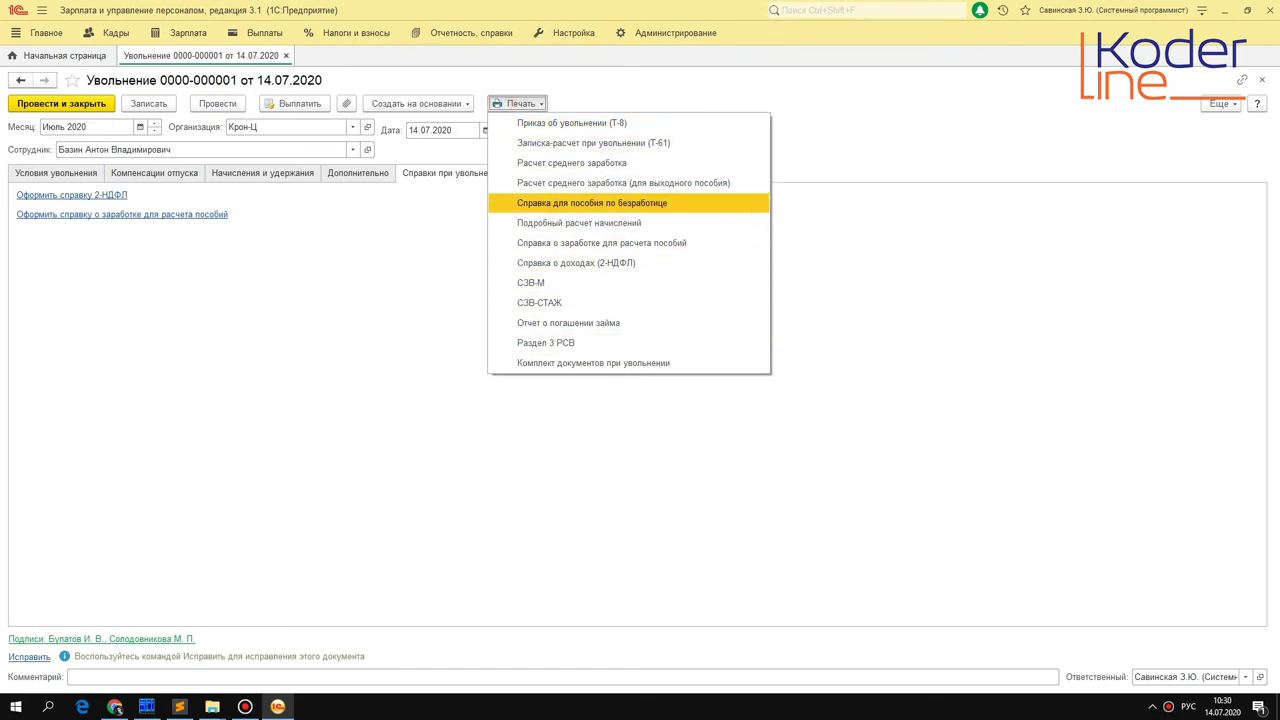
click(609, 202)
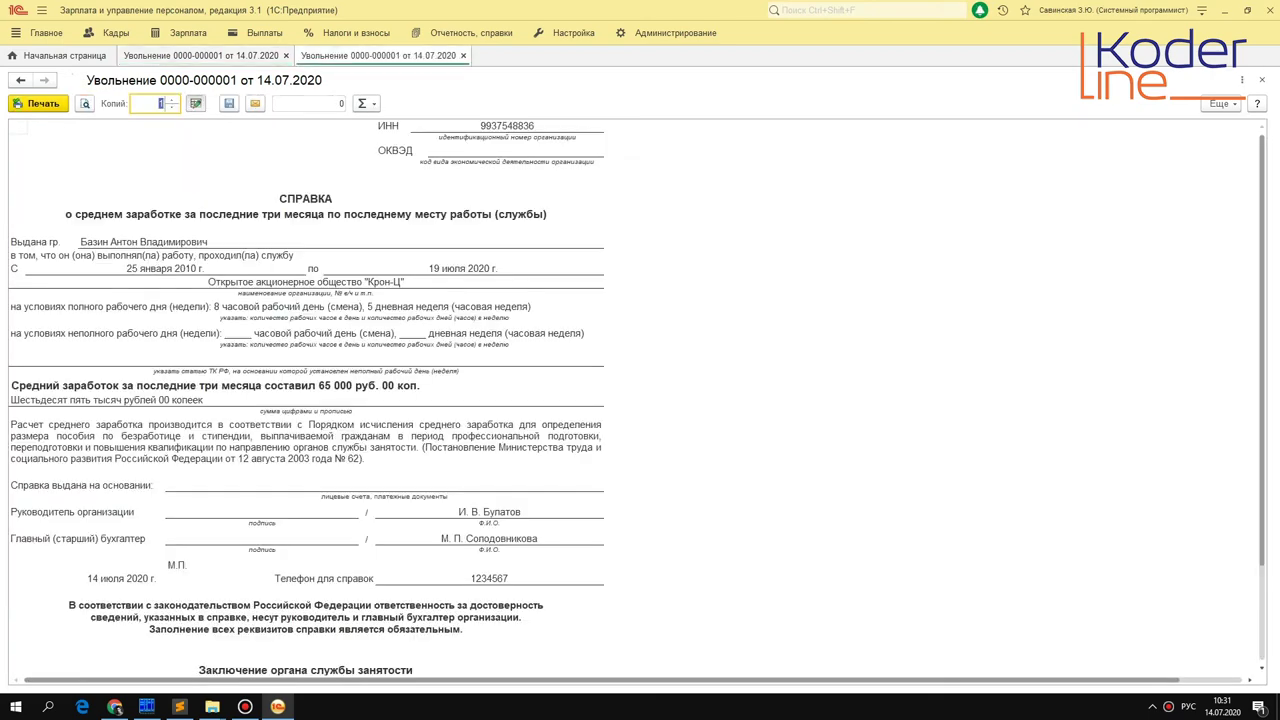
scroll(306, 400, down, 5)
scroll(306, 400, up, 5)
key(ctrl+F4)
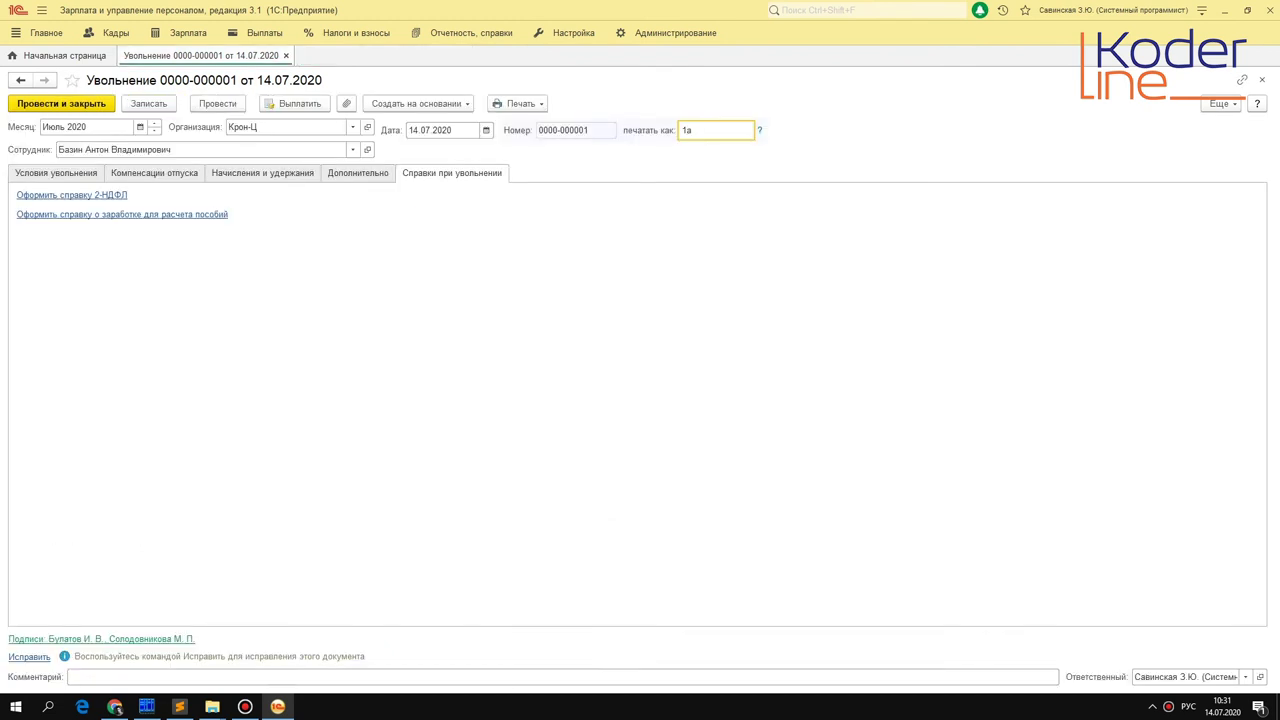
Look over the available print forms, view a new earnings certificate for benefit calculation and return to the dismissal document.
click(517, 103)
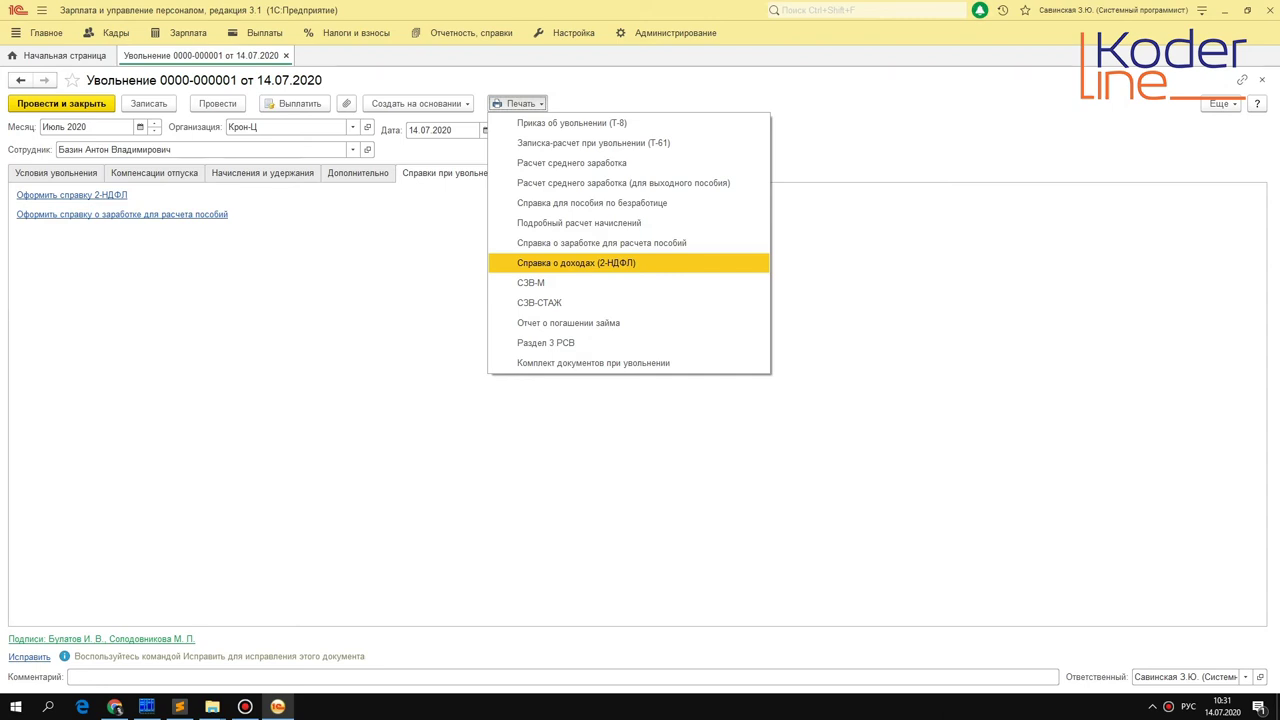
click(121, 240)
click(123, 214)
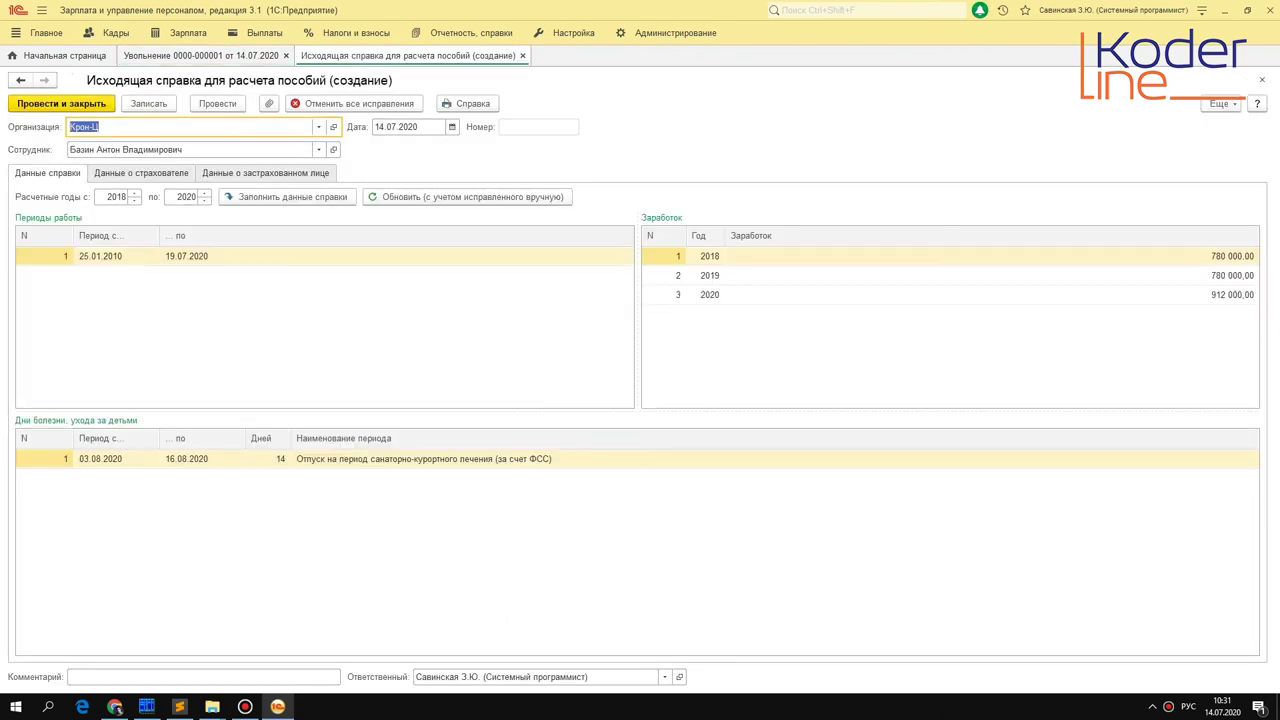
key(ctrl+Tab)
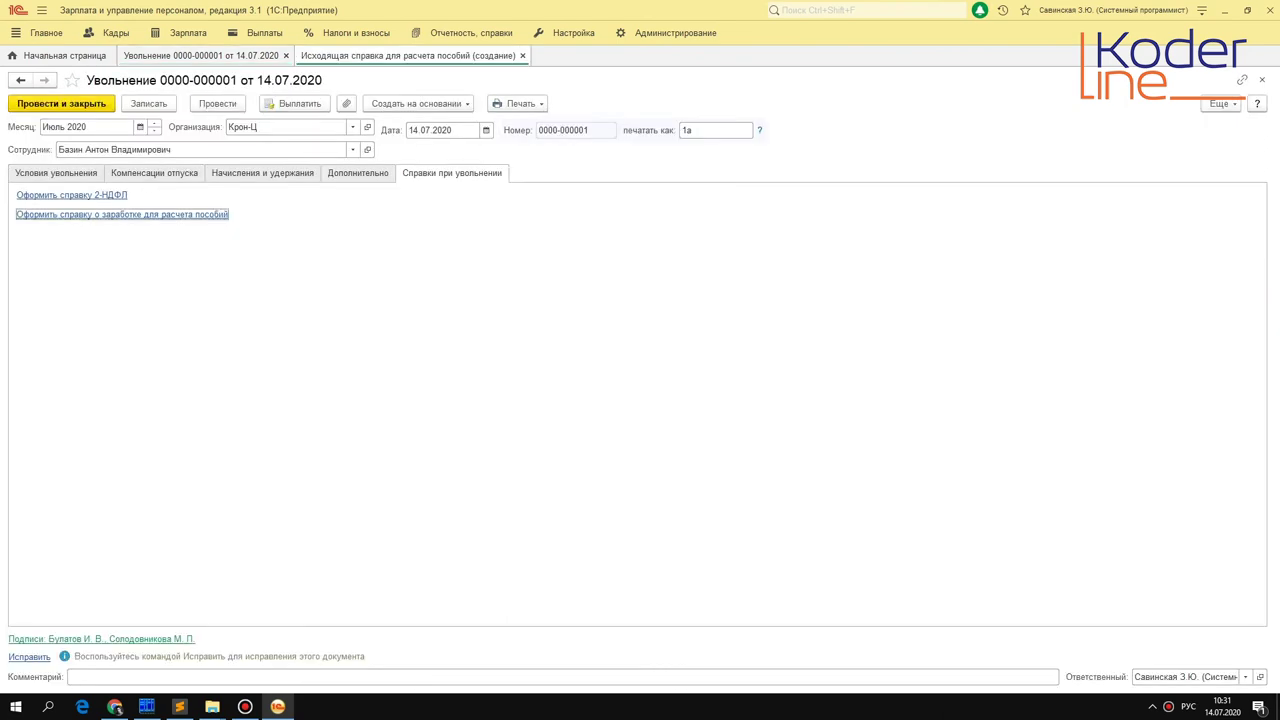
Open a new 2-НДФЛ certificate from the dismissal, check the July income under code 2013 and close it.
click(100, 193)
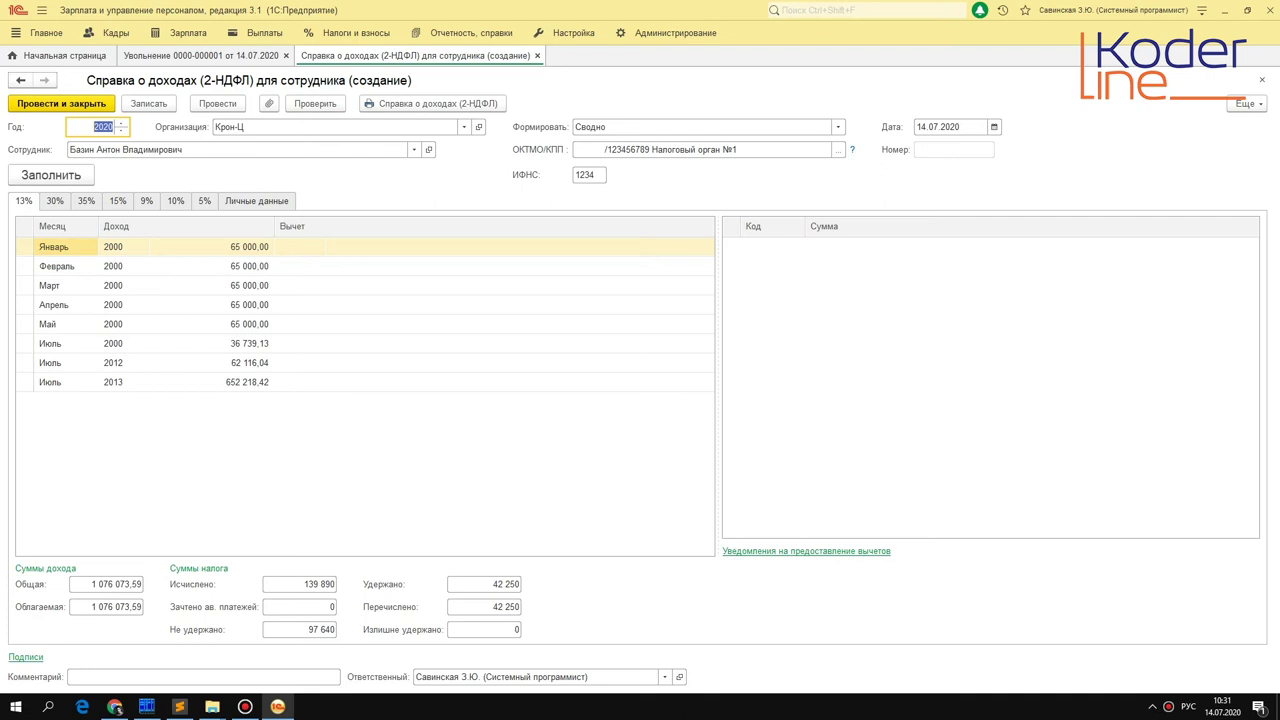
click(248, 382)
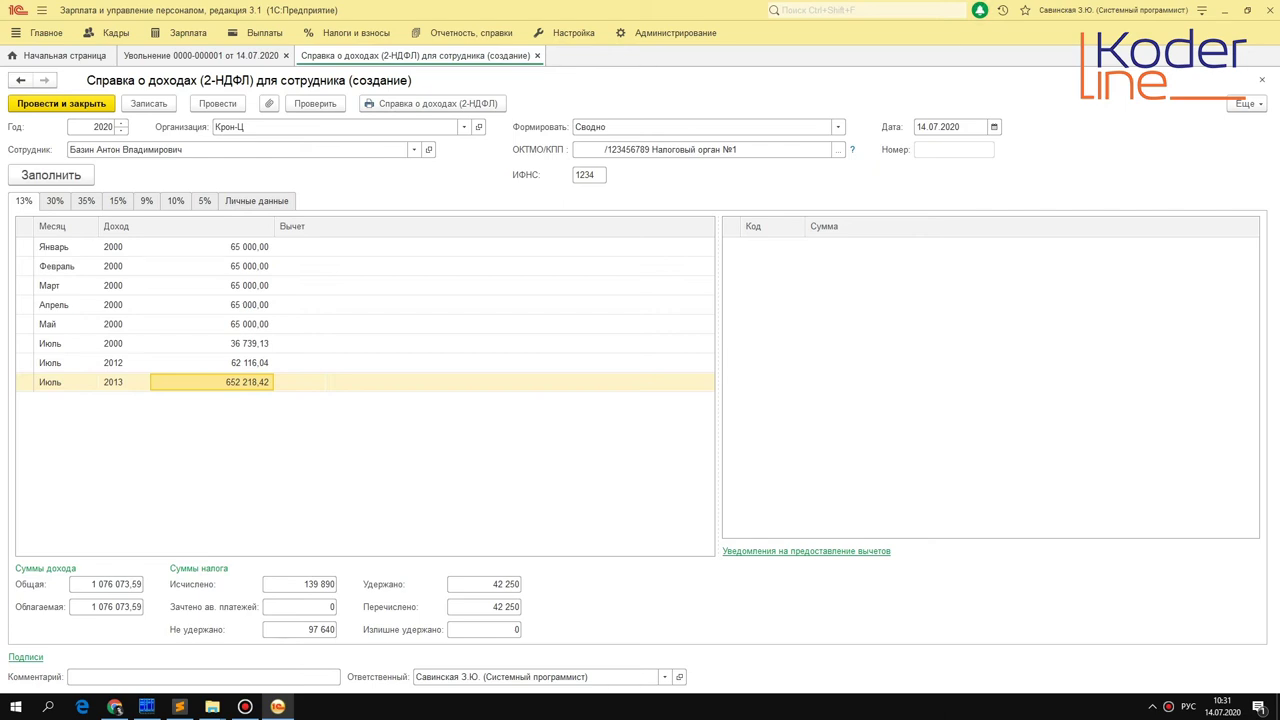
key(Escape)
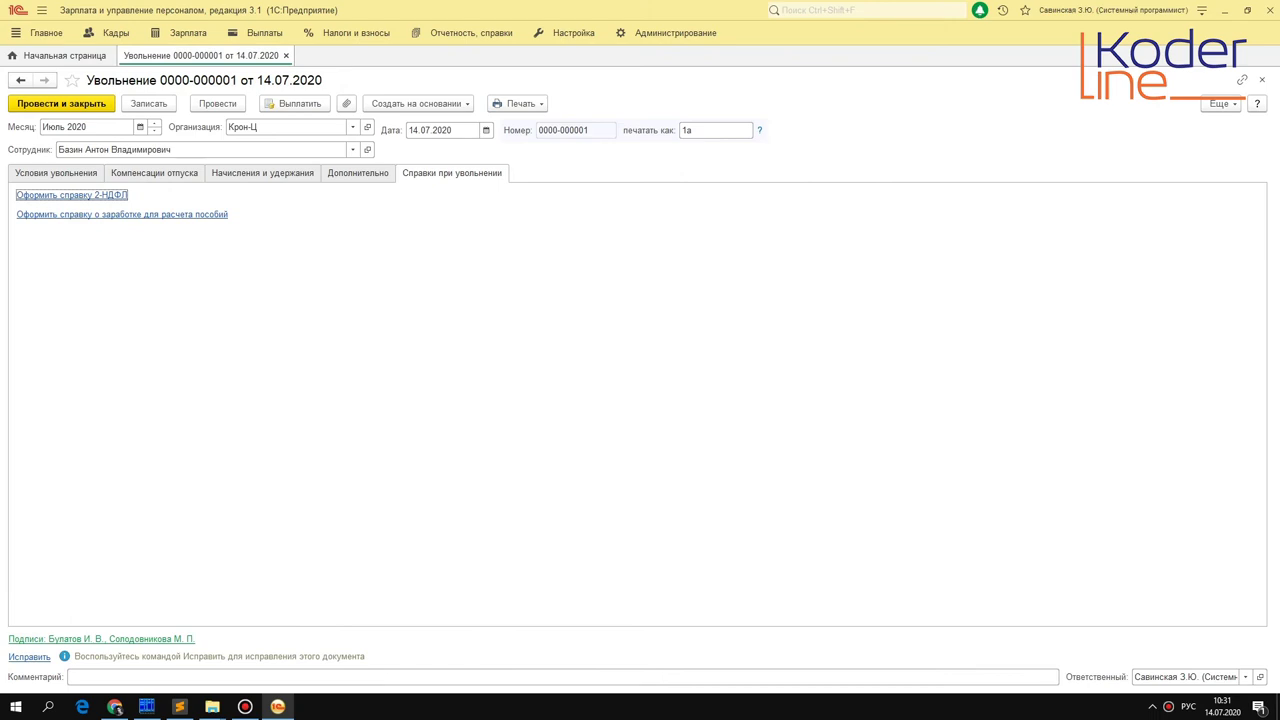
Check the vacation compensation, total withheld and НДФЛ amounts in the dismissal conditions.
click(56, 172)
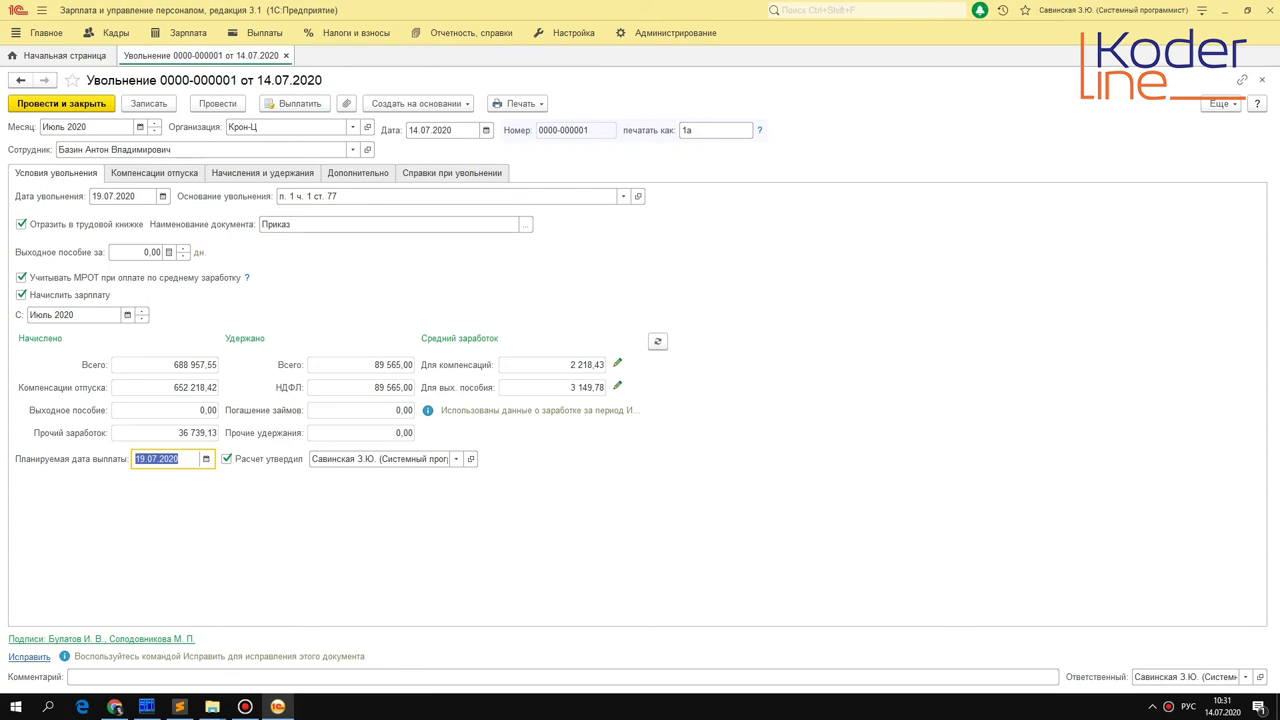
click(180, 386)
click(357, 364)
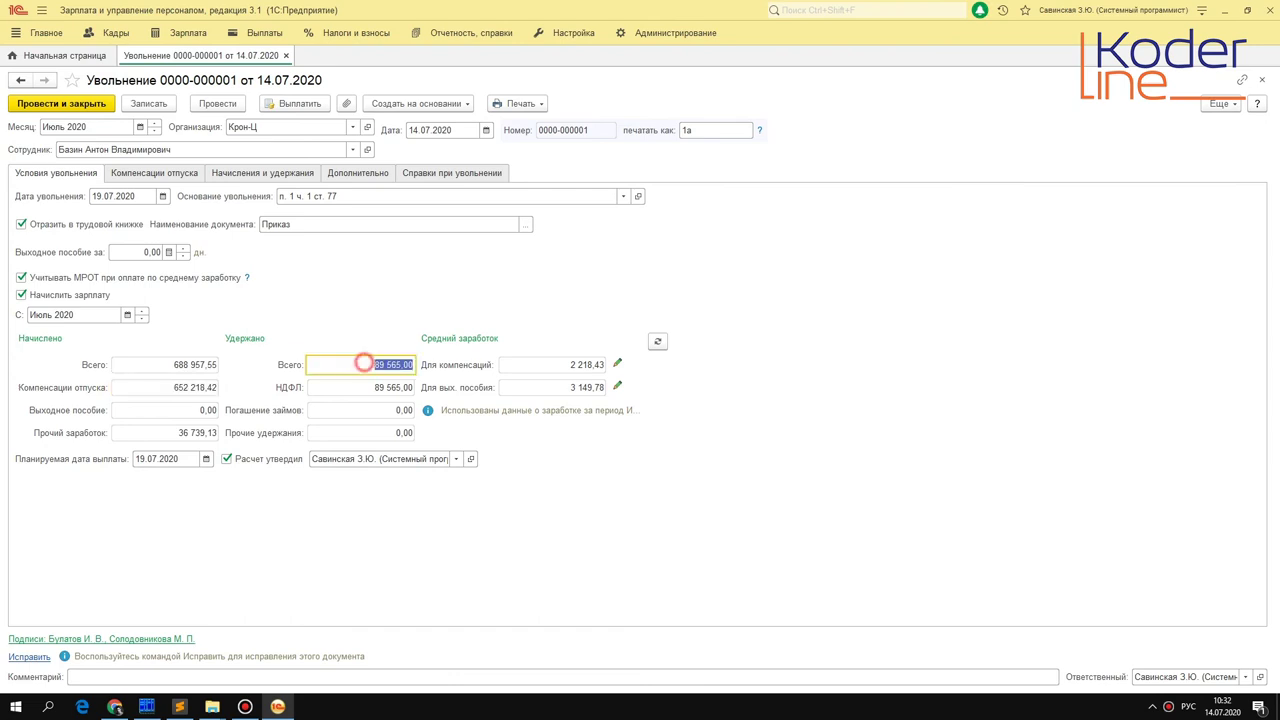
click(358, 385)
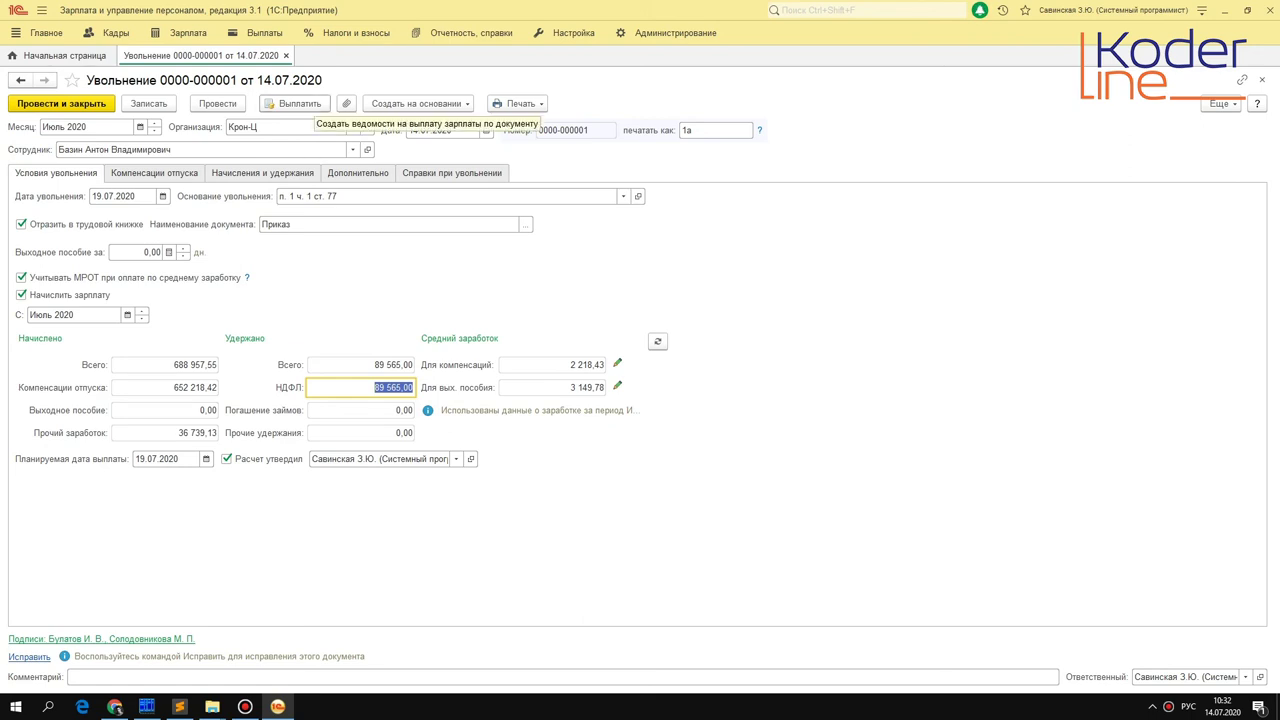
Review the bank statements proposed for paying out the dismissal, close them without posting and check the planned payment date.
click(294, 103)
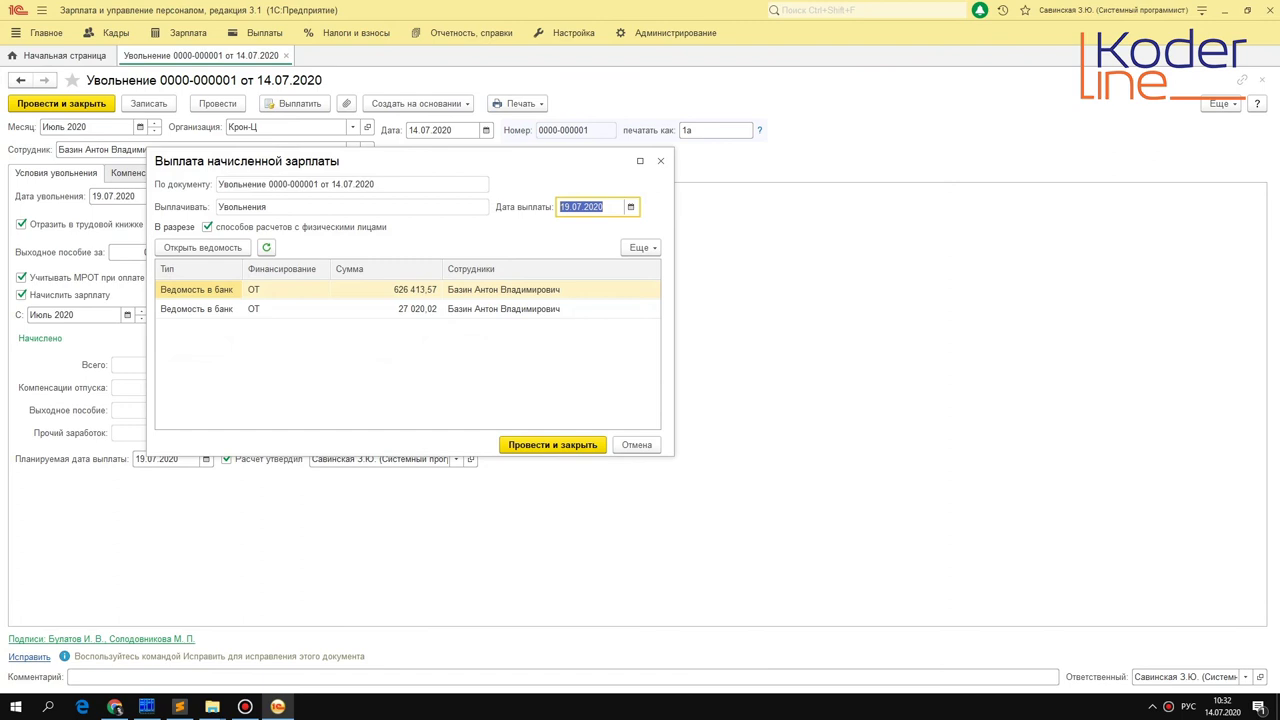
click(400, 308)
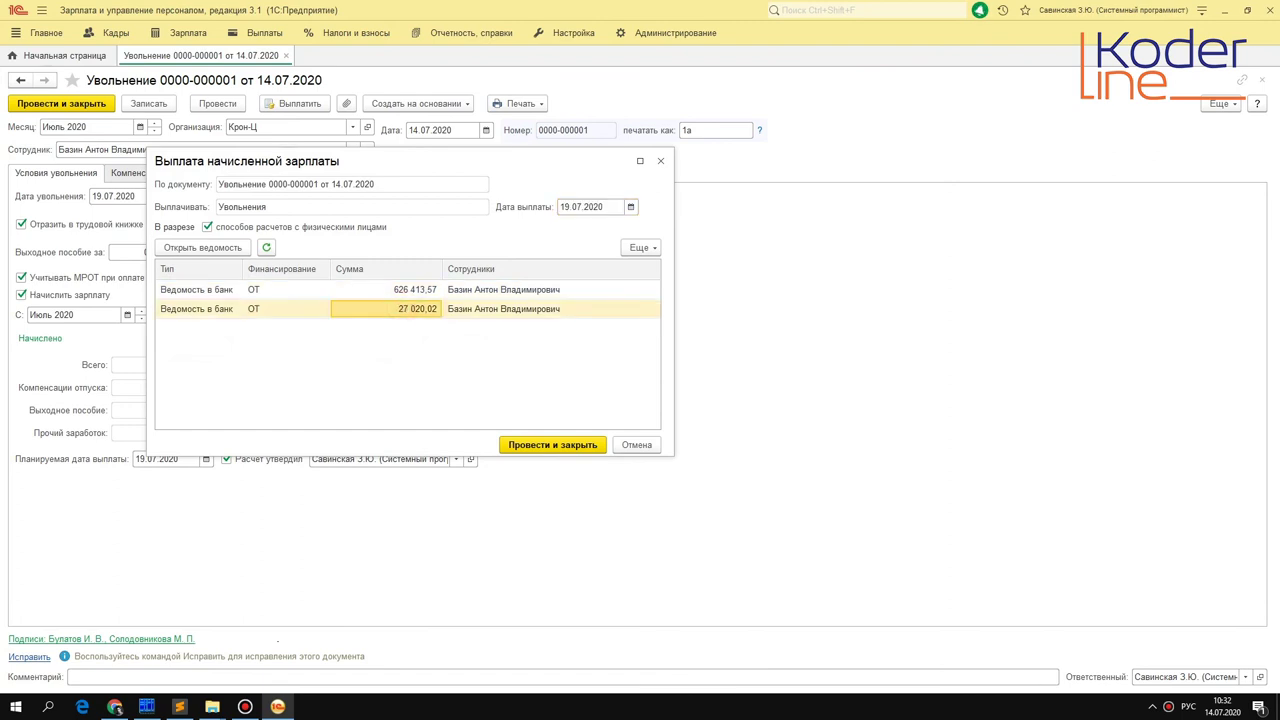
click(660, 160)
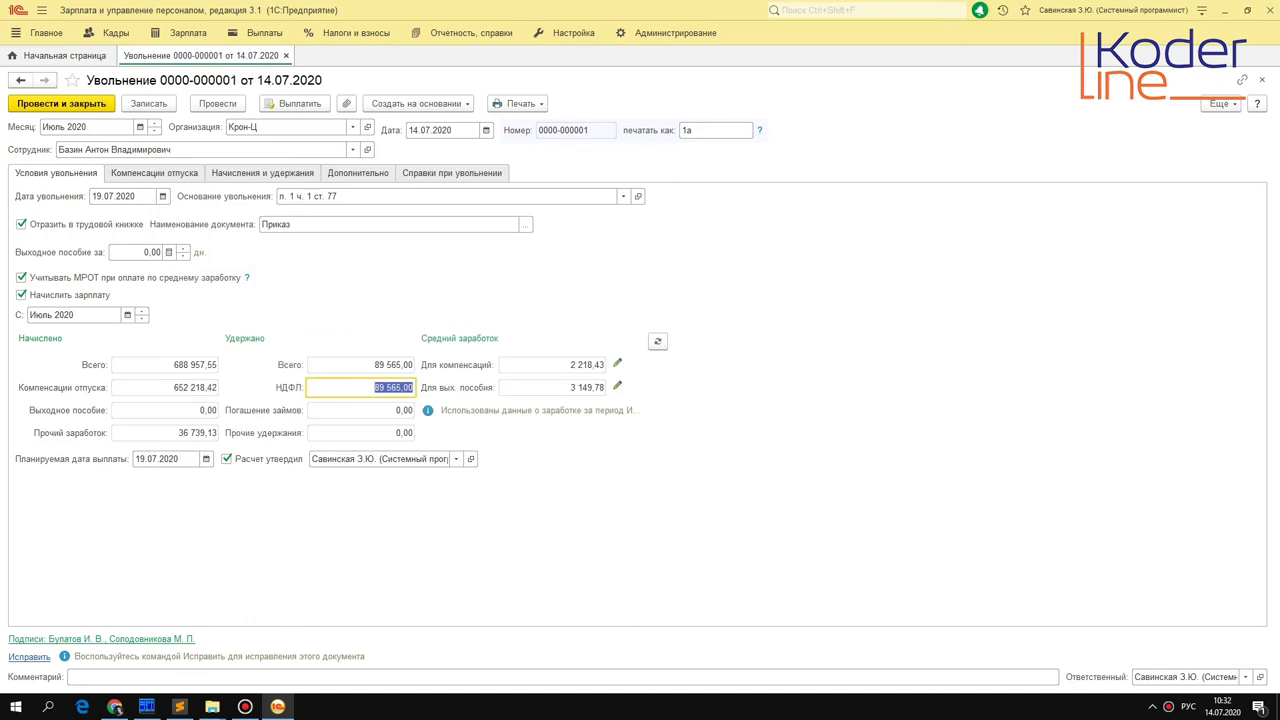
click(154, 458)
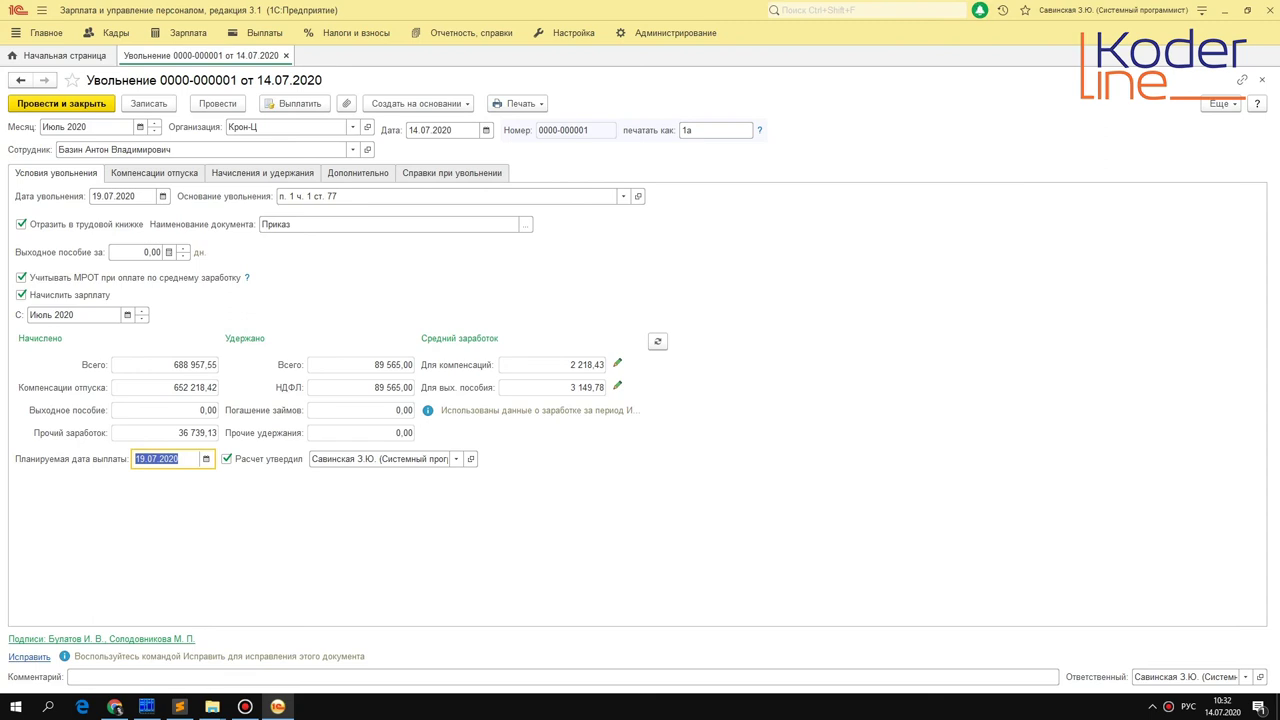
Look through the dismissal's vacation compensation, accruals and deductions, additional details and certificates, then return to the dismissal conditions.
click(168, 174)
click(256, 175)
click(378, 180)
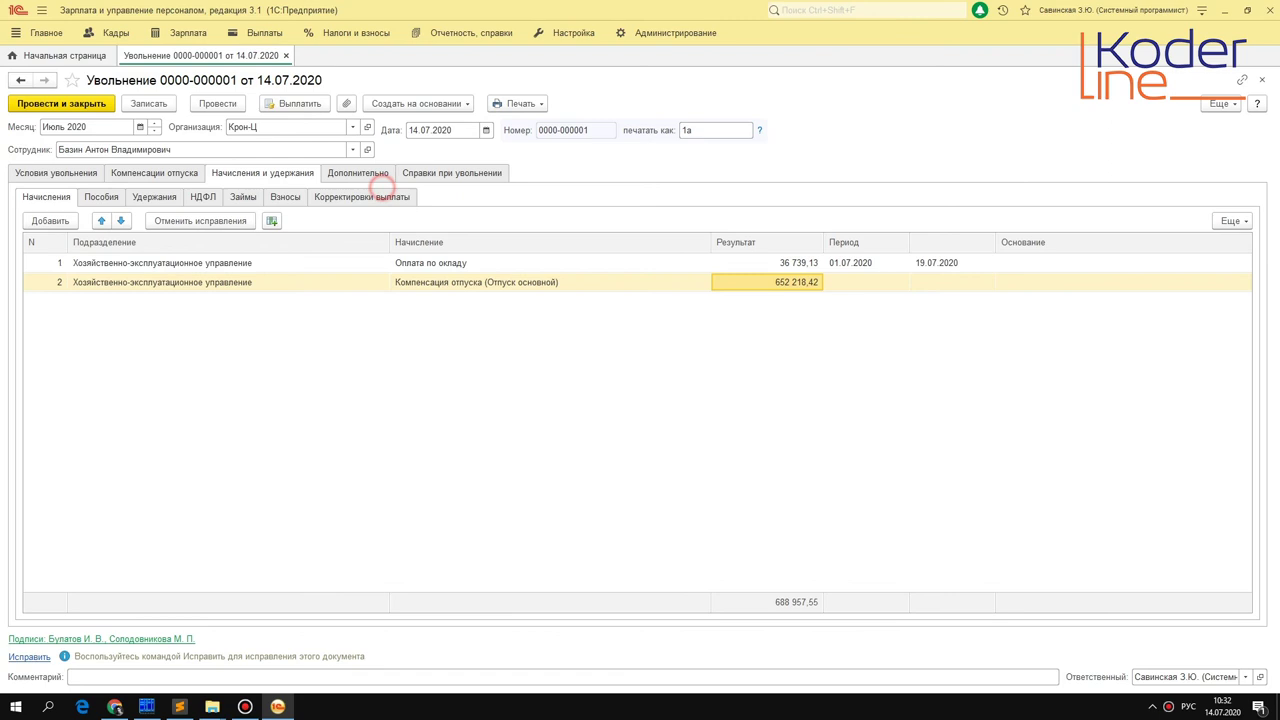
click(451, 178)
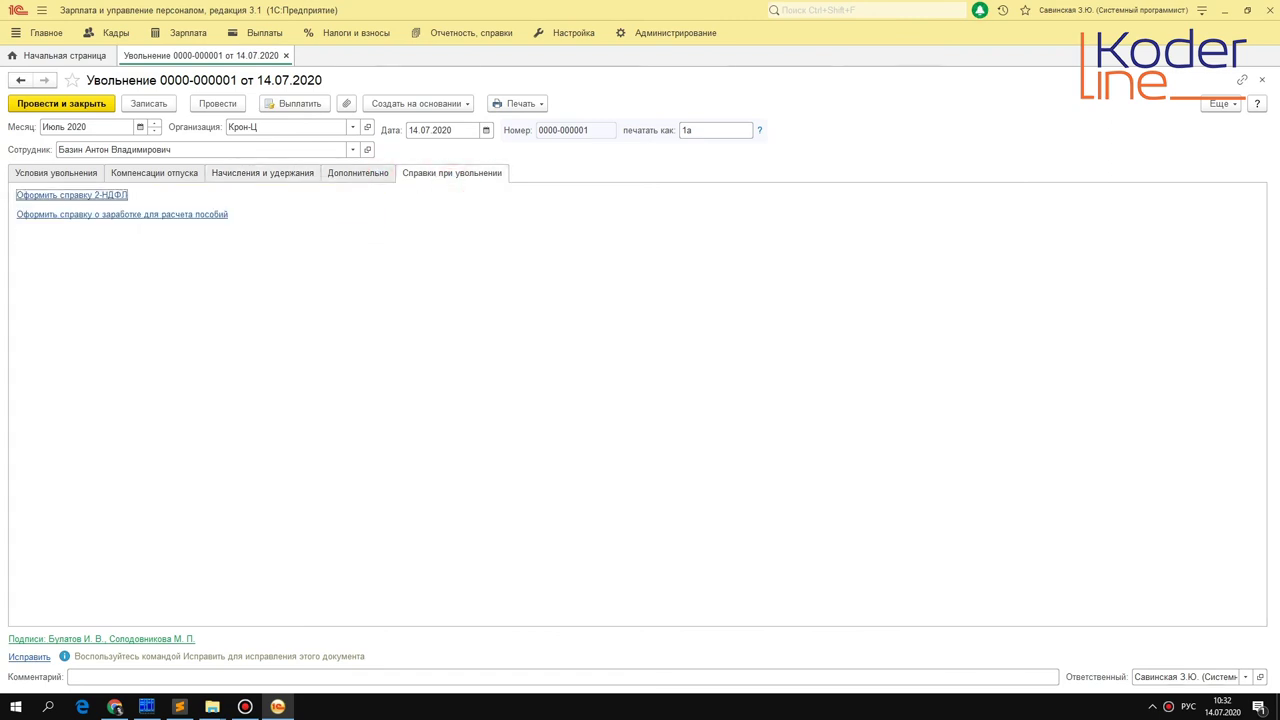
click(60, 173)
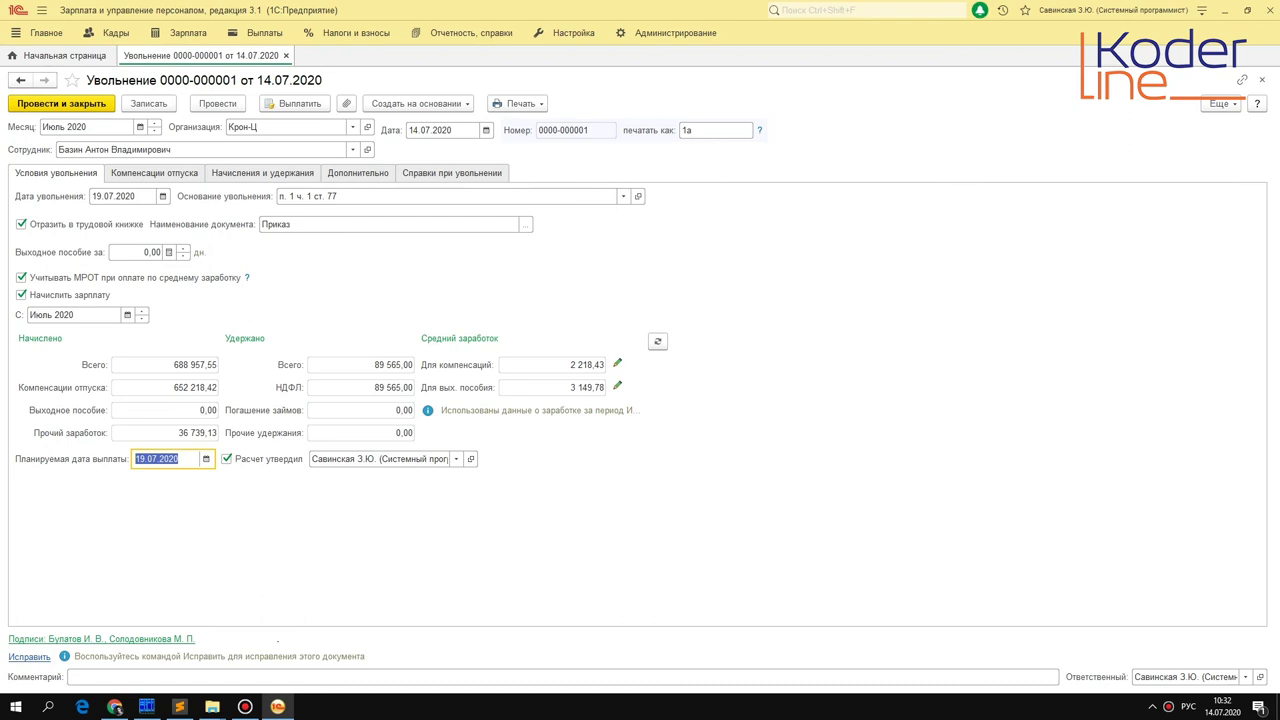
click(262, 172)
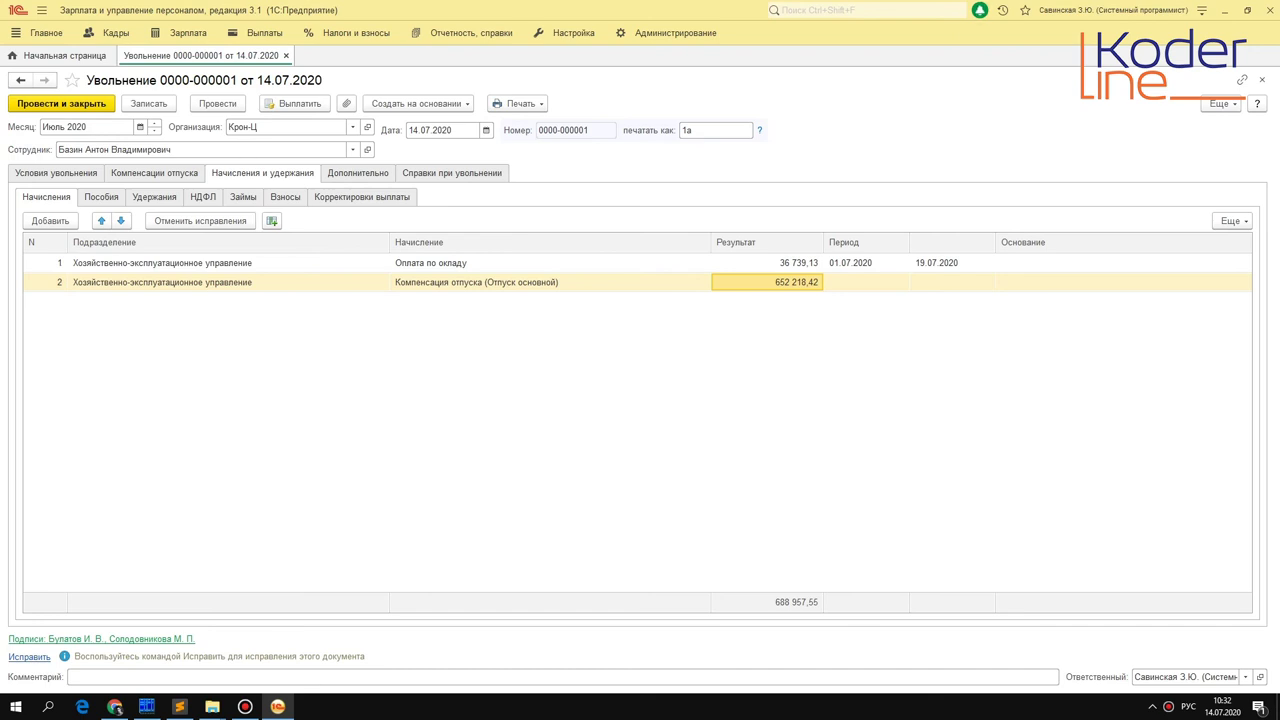
click(50, 175)
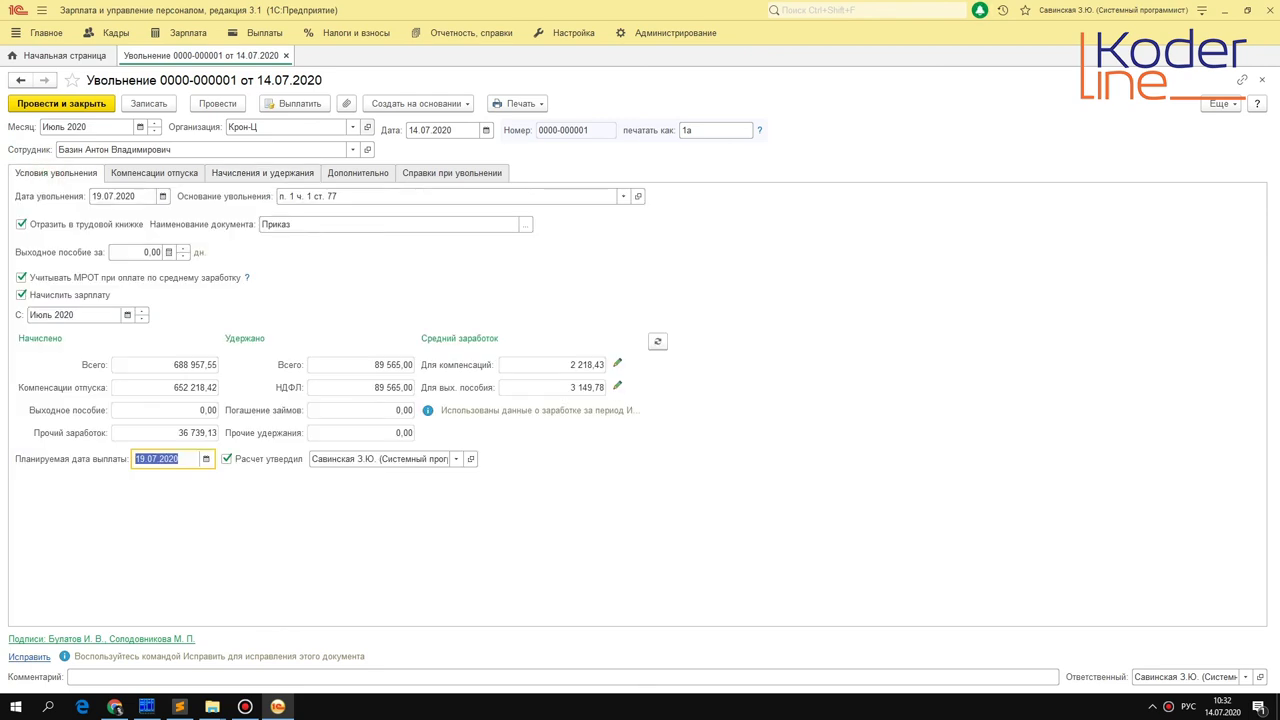
Look over the print forms available for the dismissal and the documents that can be created from it, without opening any.
click(412, 104)
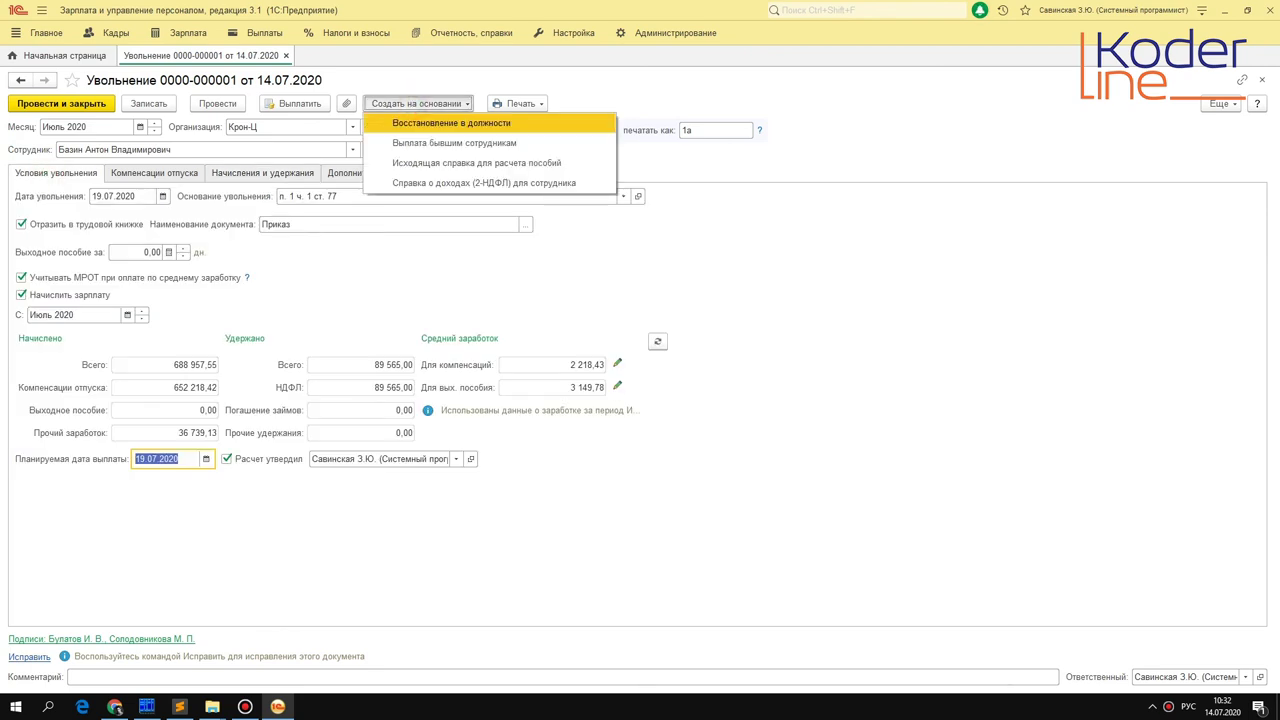
click(520, 104)
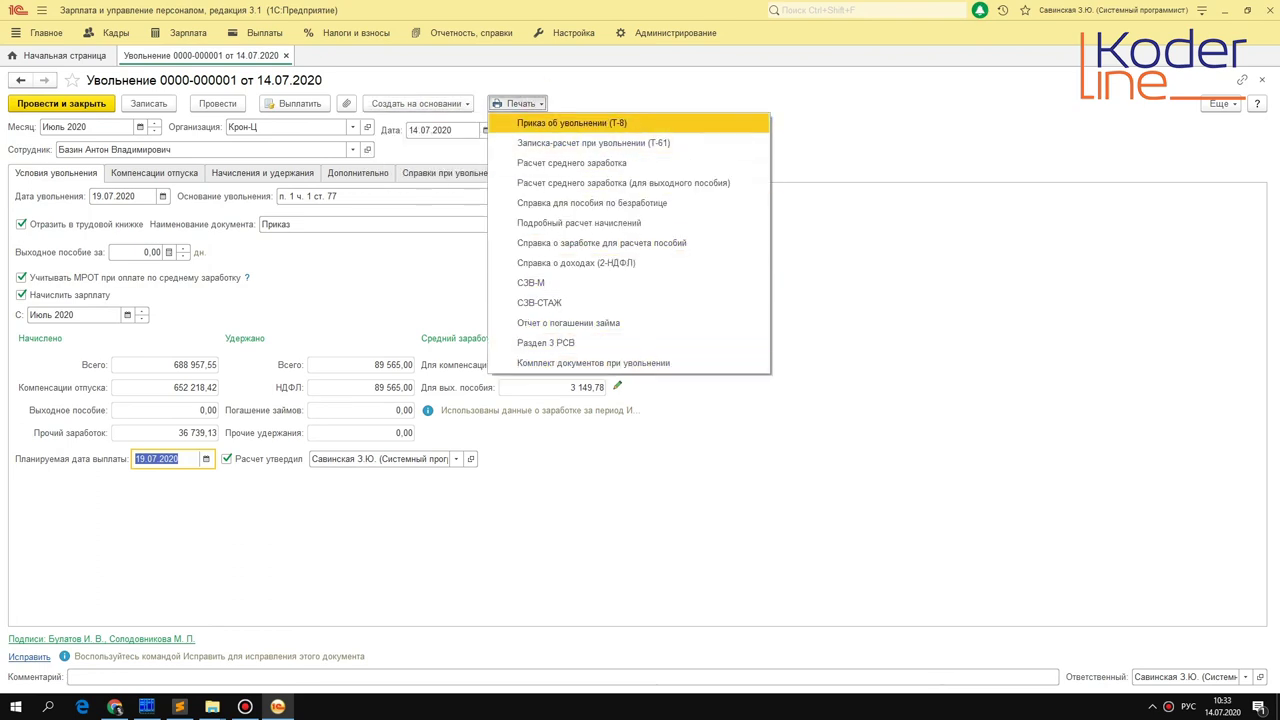
key(Down)
key(Down)
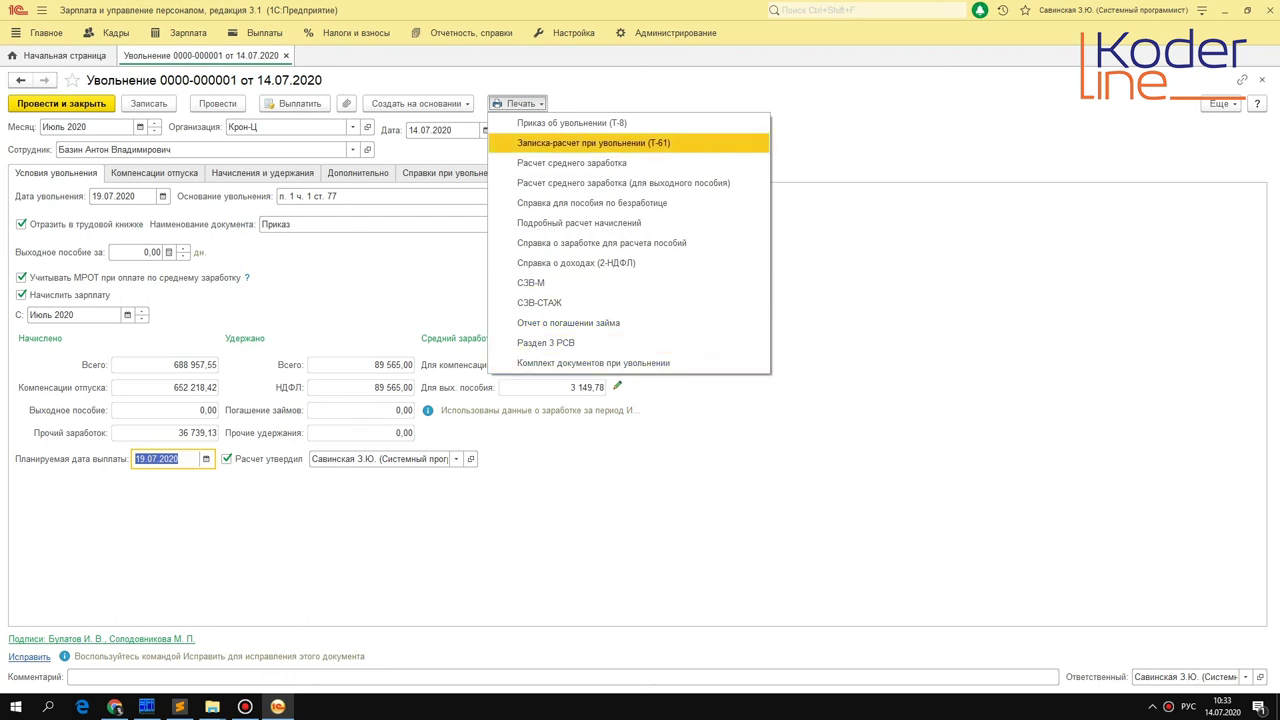
key(Down)
key(Down)
key(Down)
key(Down)
key(Down)
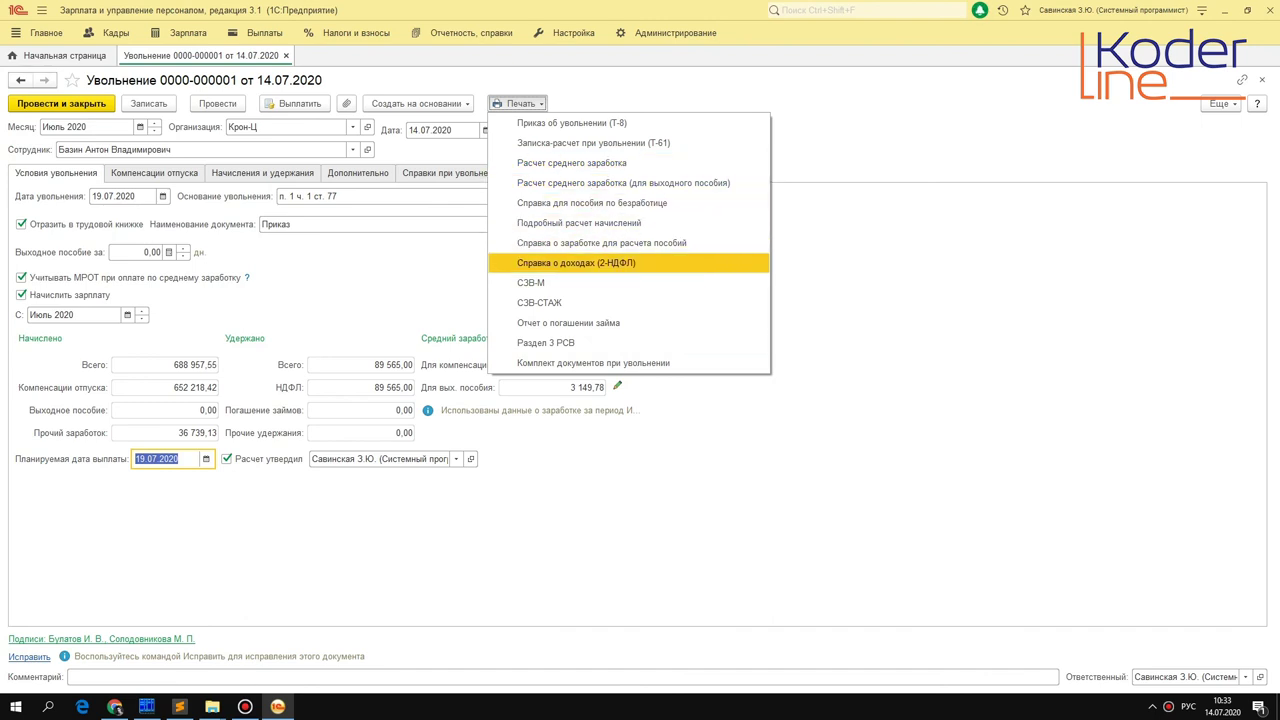
key(Up)
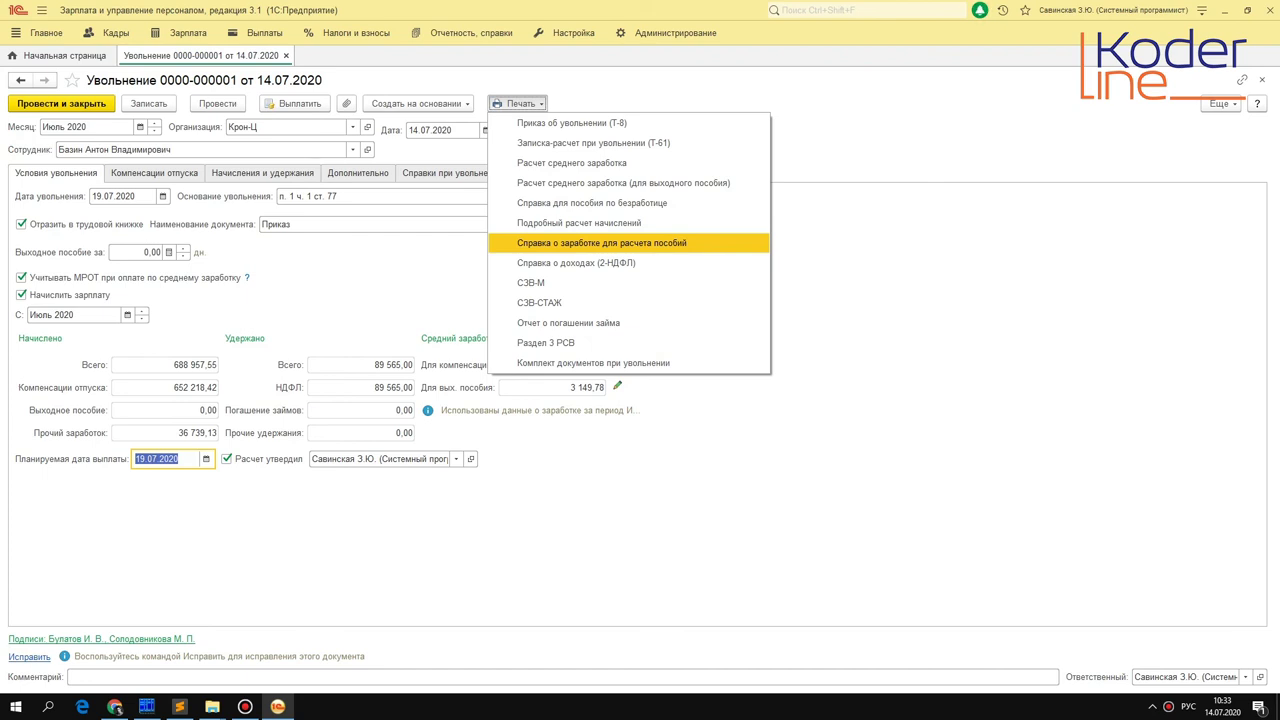
key(Up)
key(Up)
key(Up)
key(Up)
key(Return)
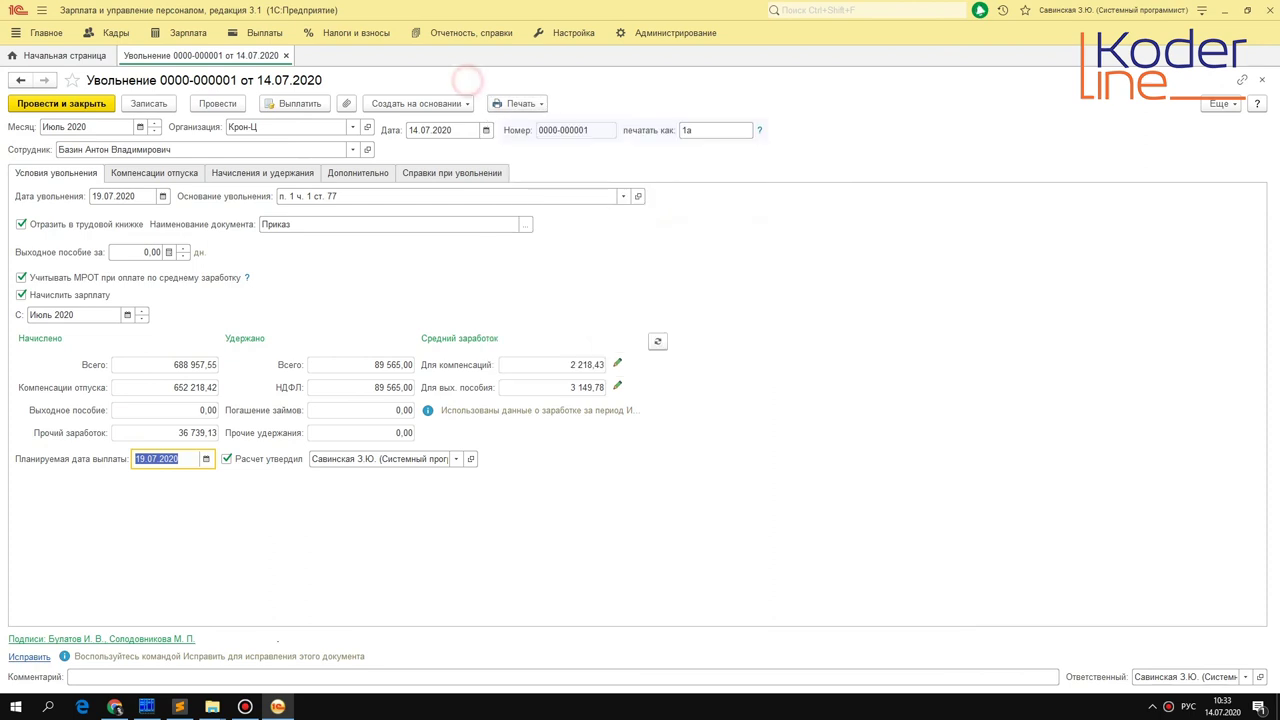
click(463, 103)
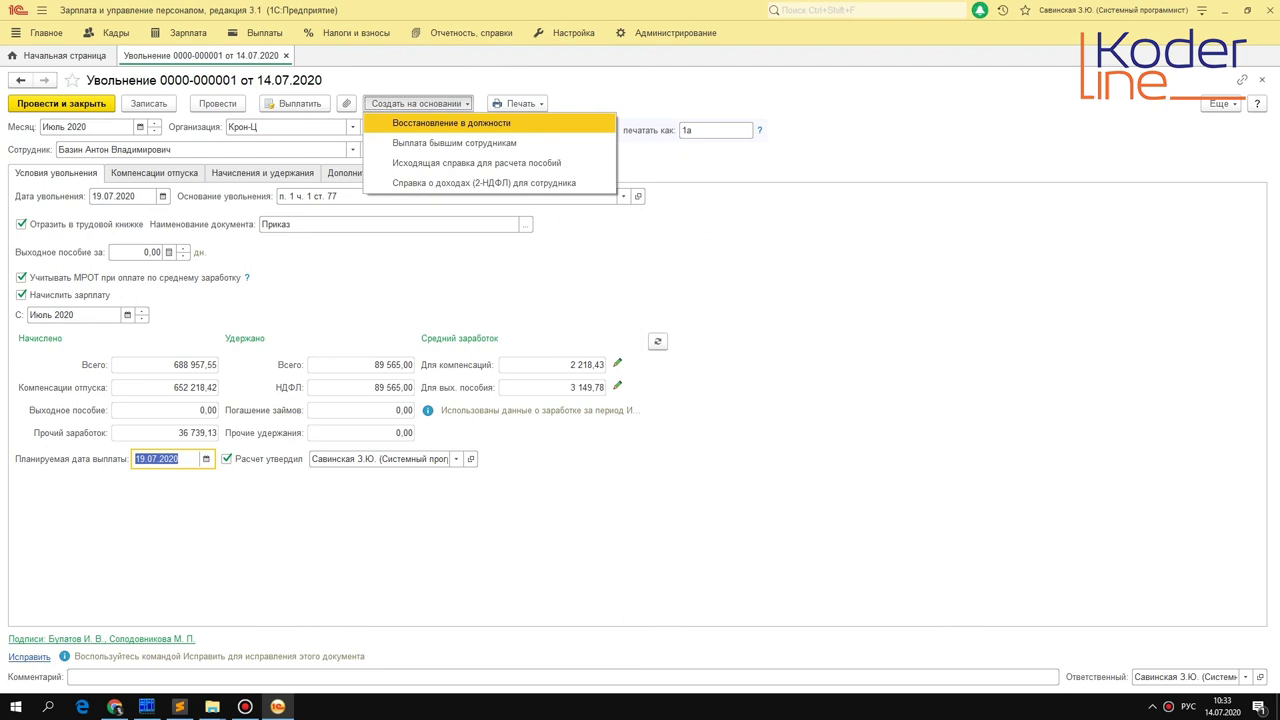
click(317, 323)
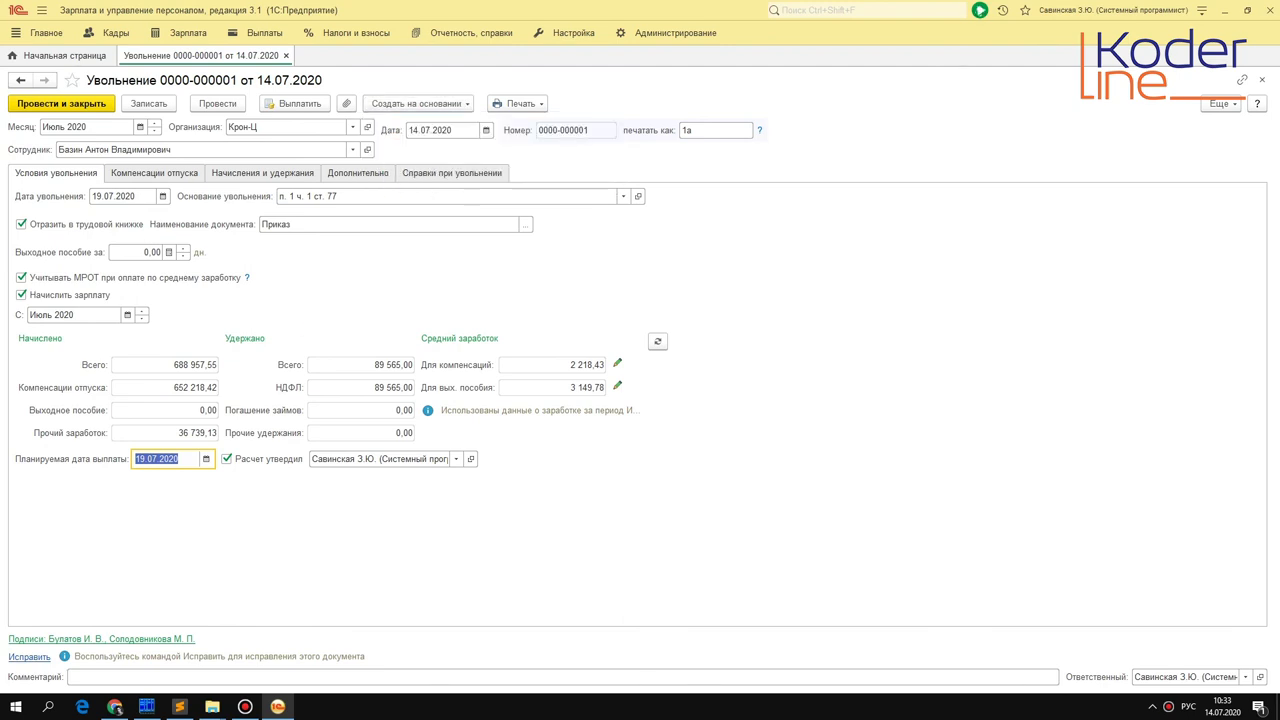